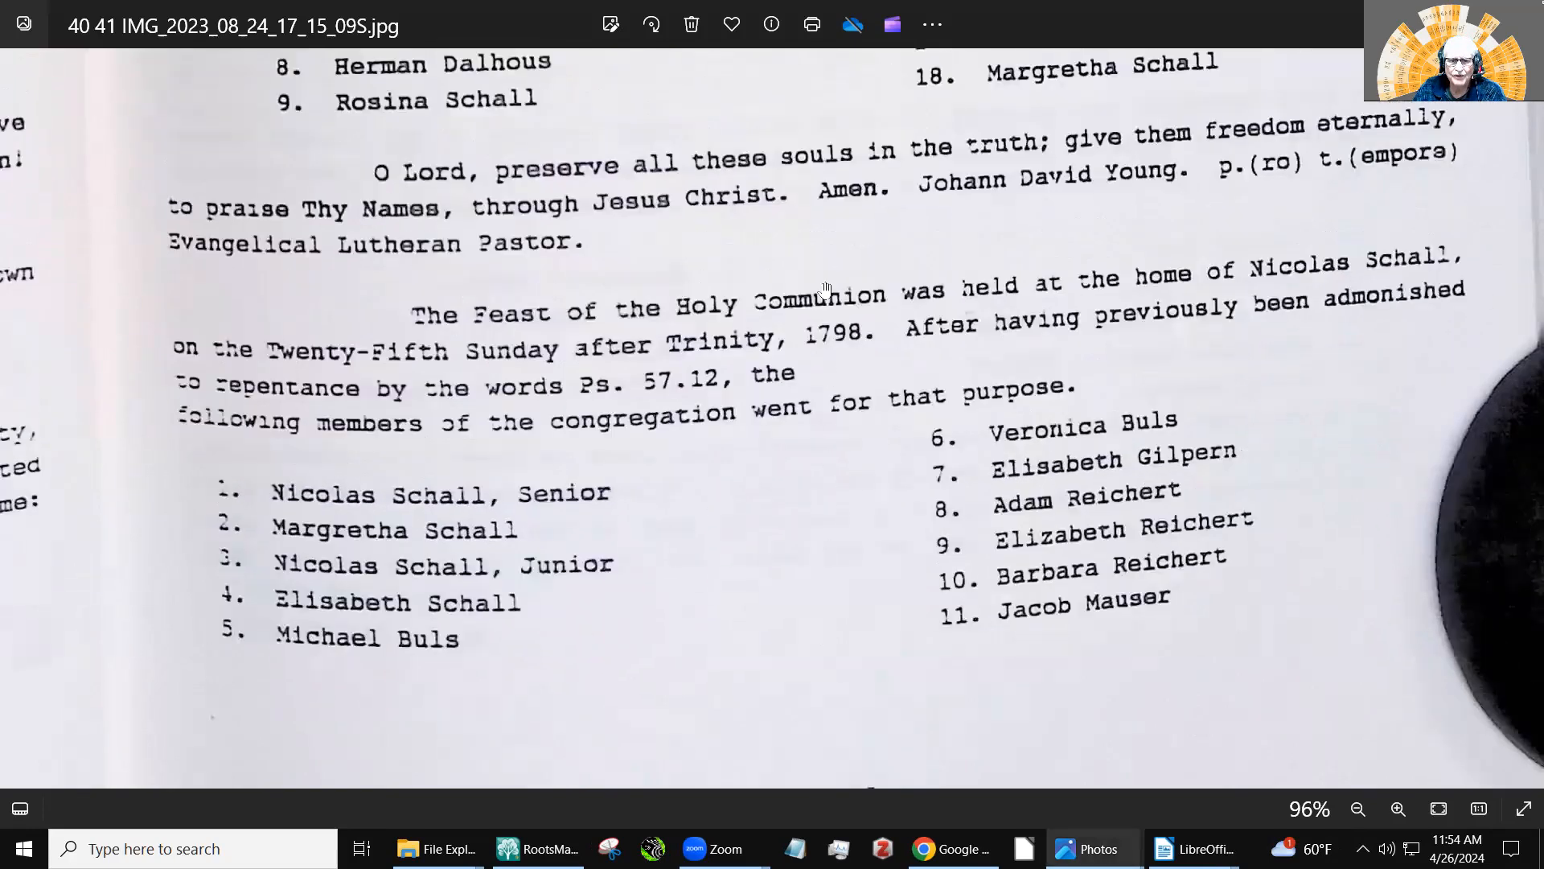
- Read the page 41 communion list for the Fourth Sunday in Advent 1797 and check its date in the LibreOffice Writer worksheet
drag(812, 204, 797, 483)
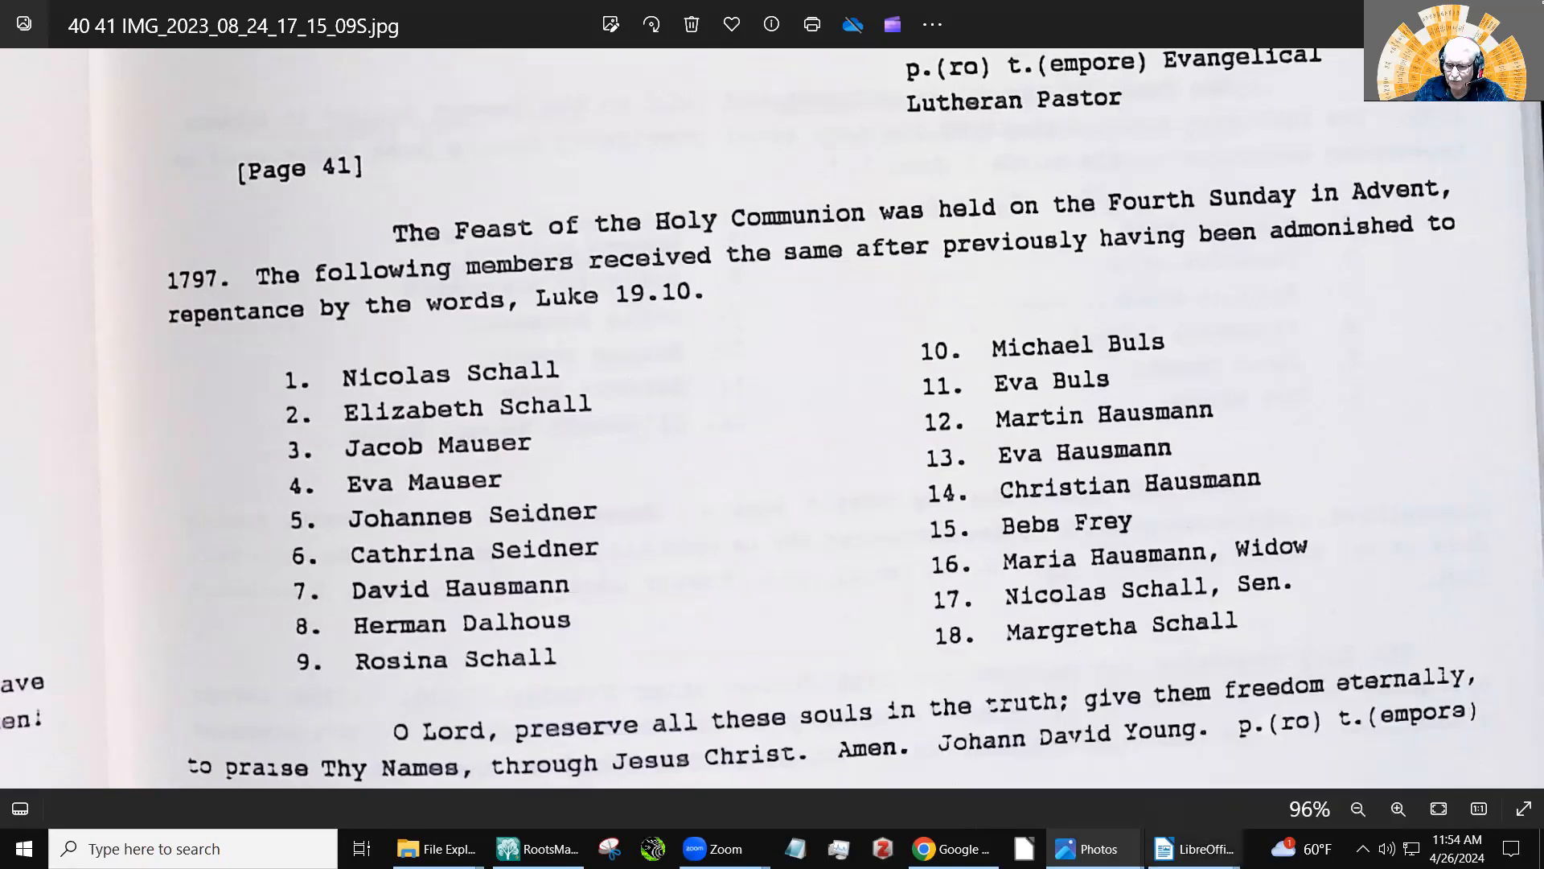
mouse_move(1194, 849)
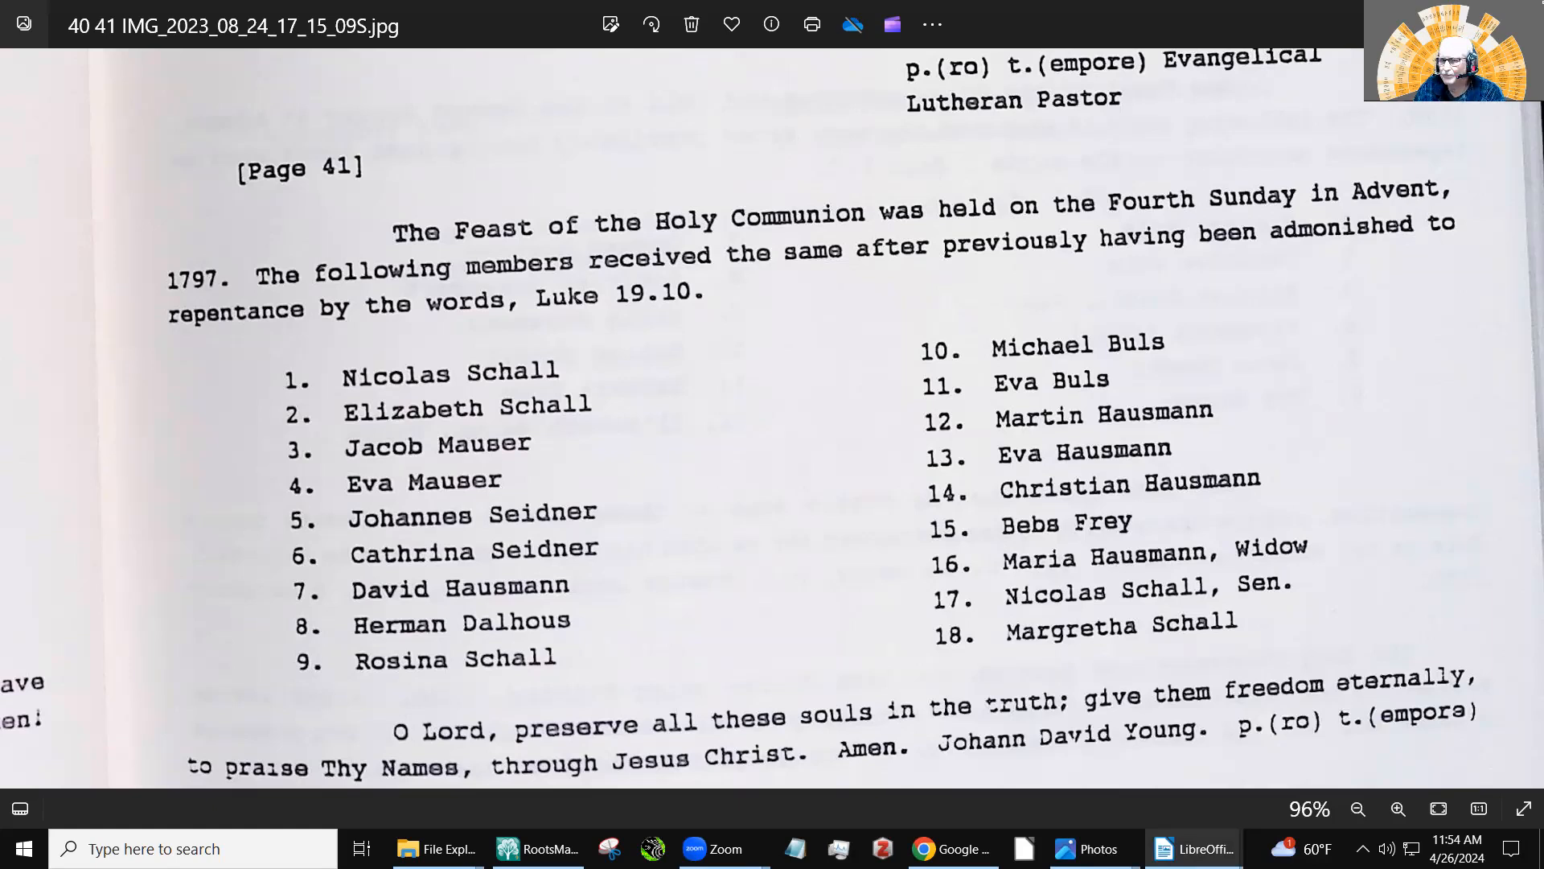
key(alt+Tab)
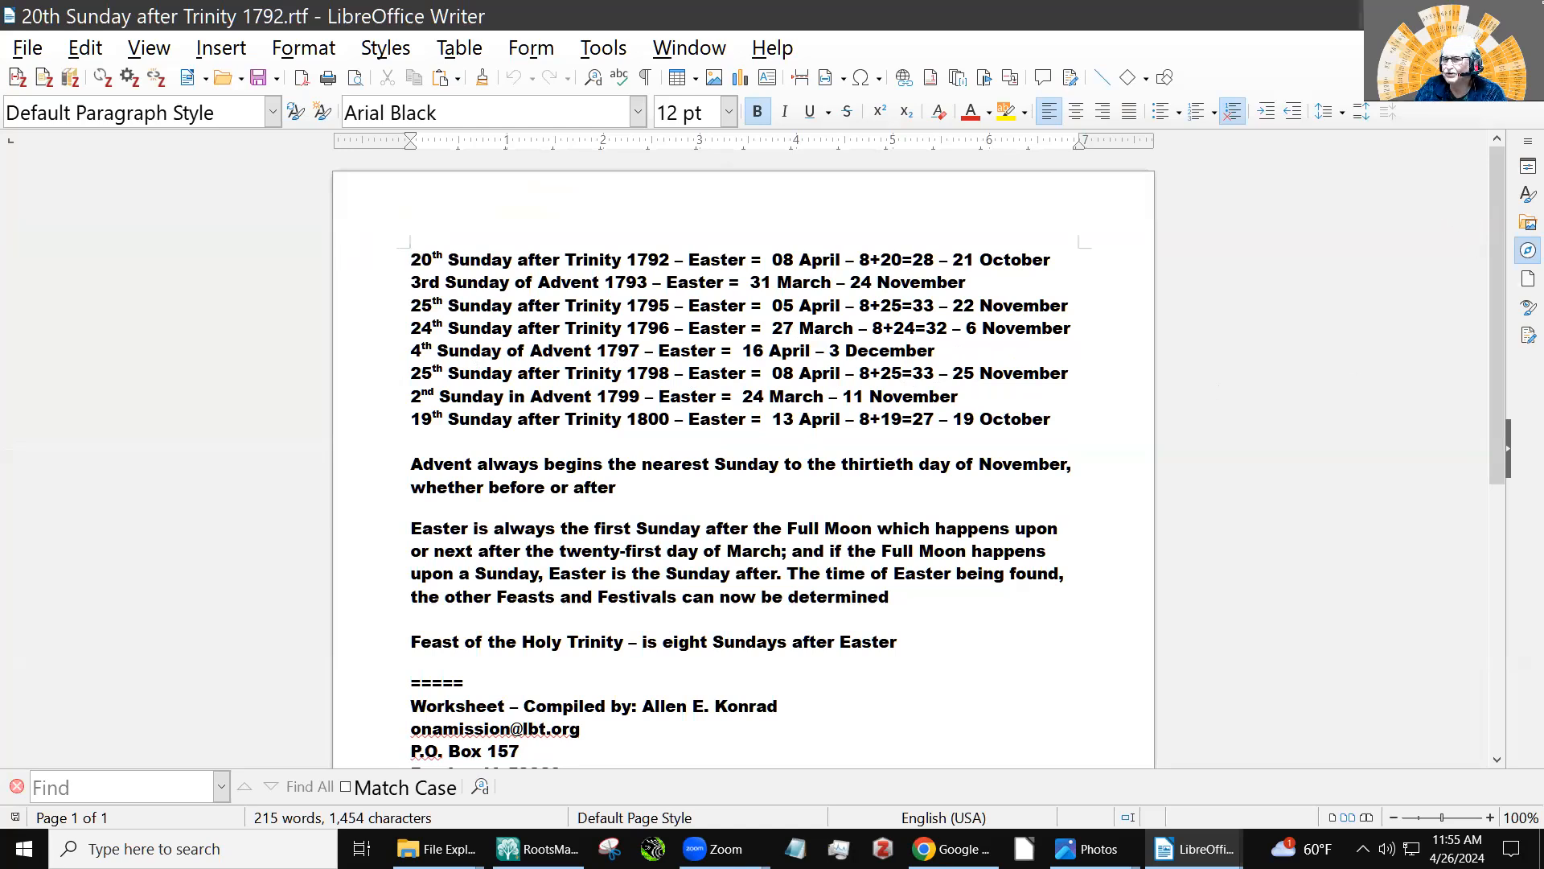
click(1429, 14)
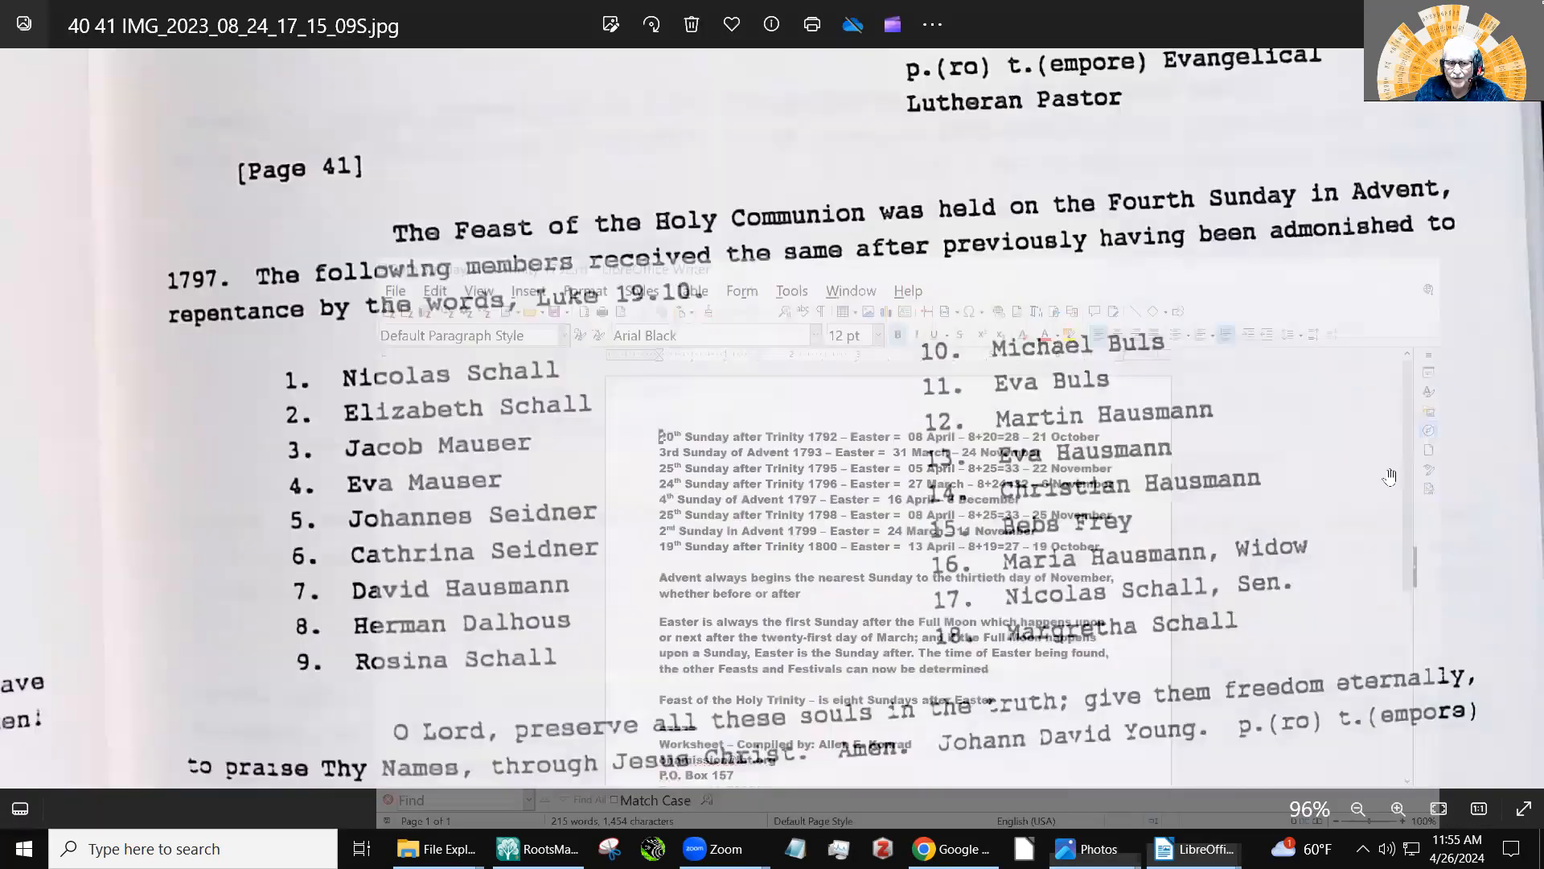
drag(731, 604, 719, 461)
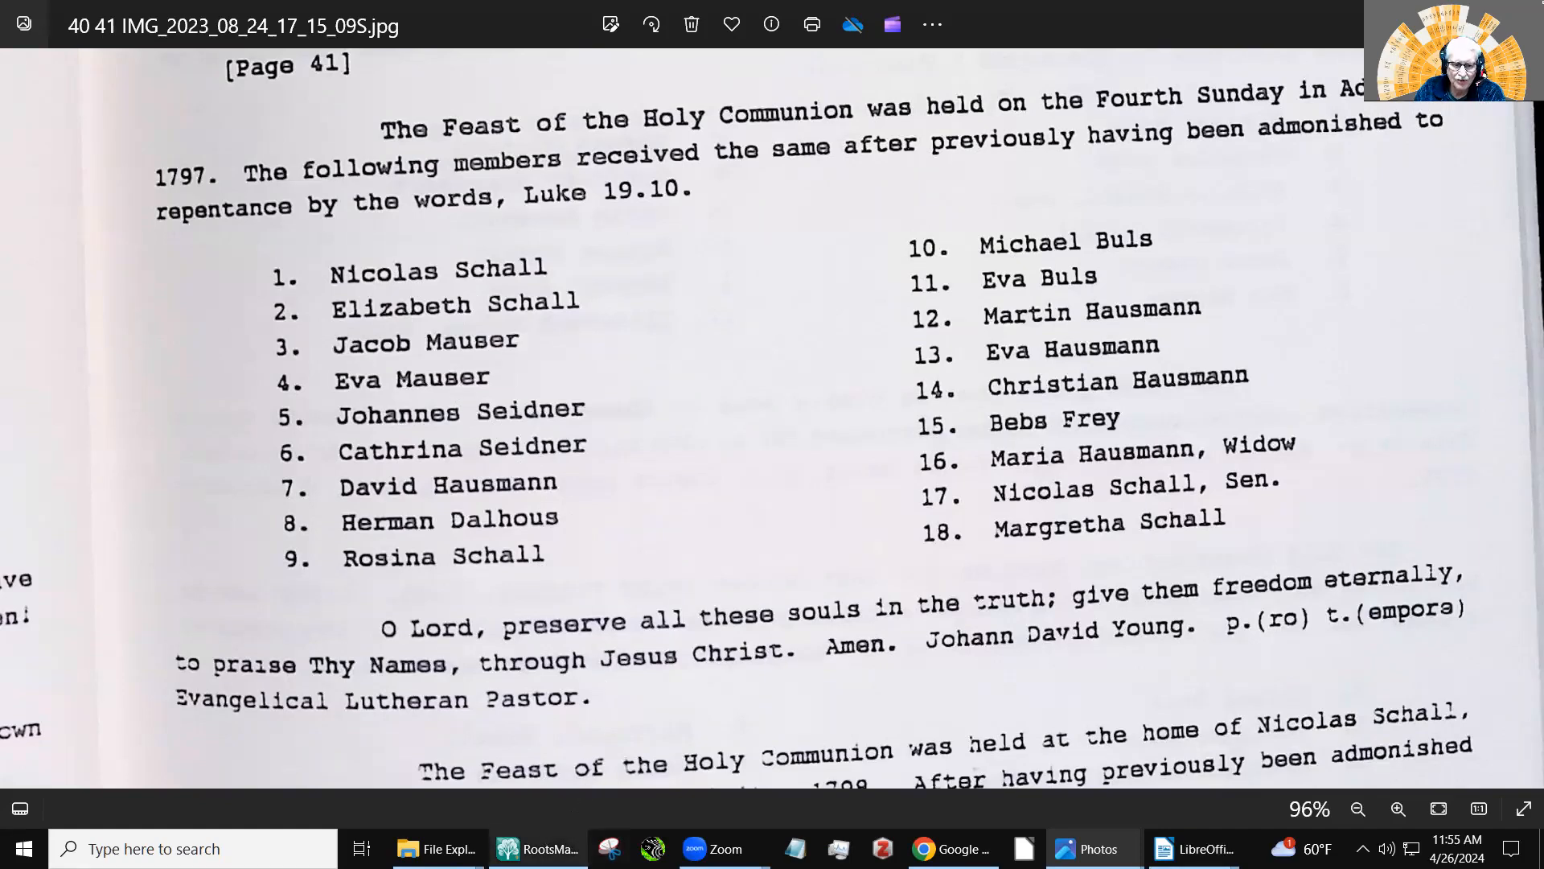
- Switch to RootsMagic and review the five same-name candidates in the people index for the first communicant on the list
click(538, 849)
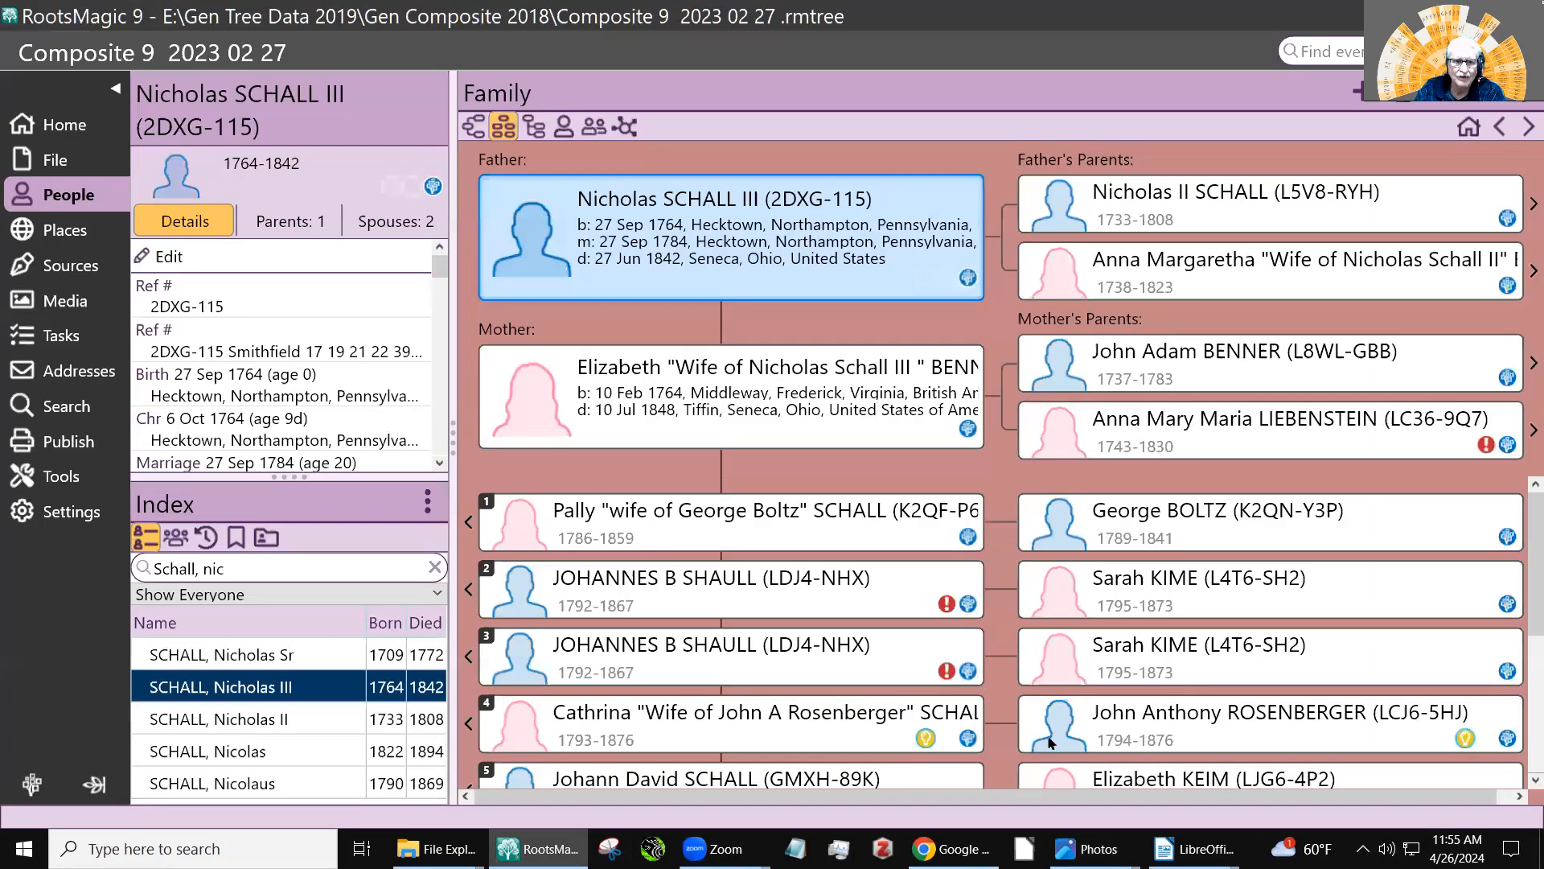
click(250, 569)
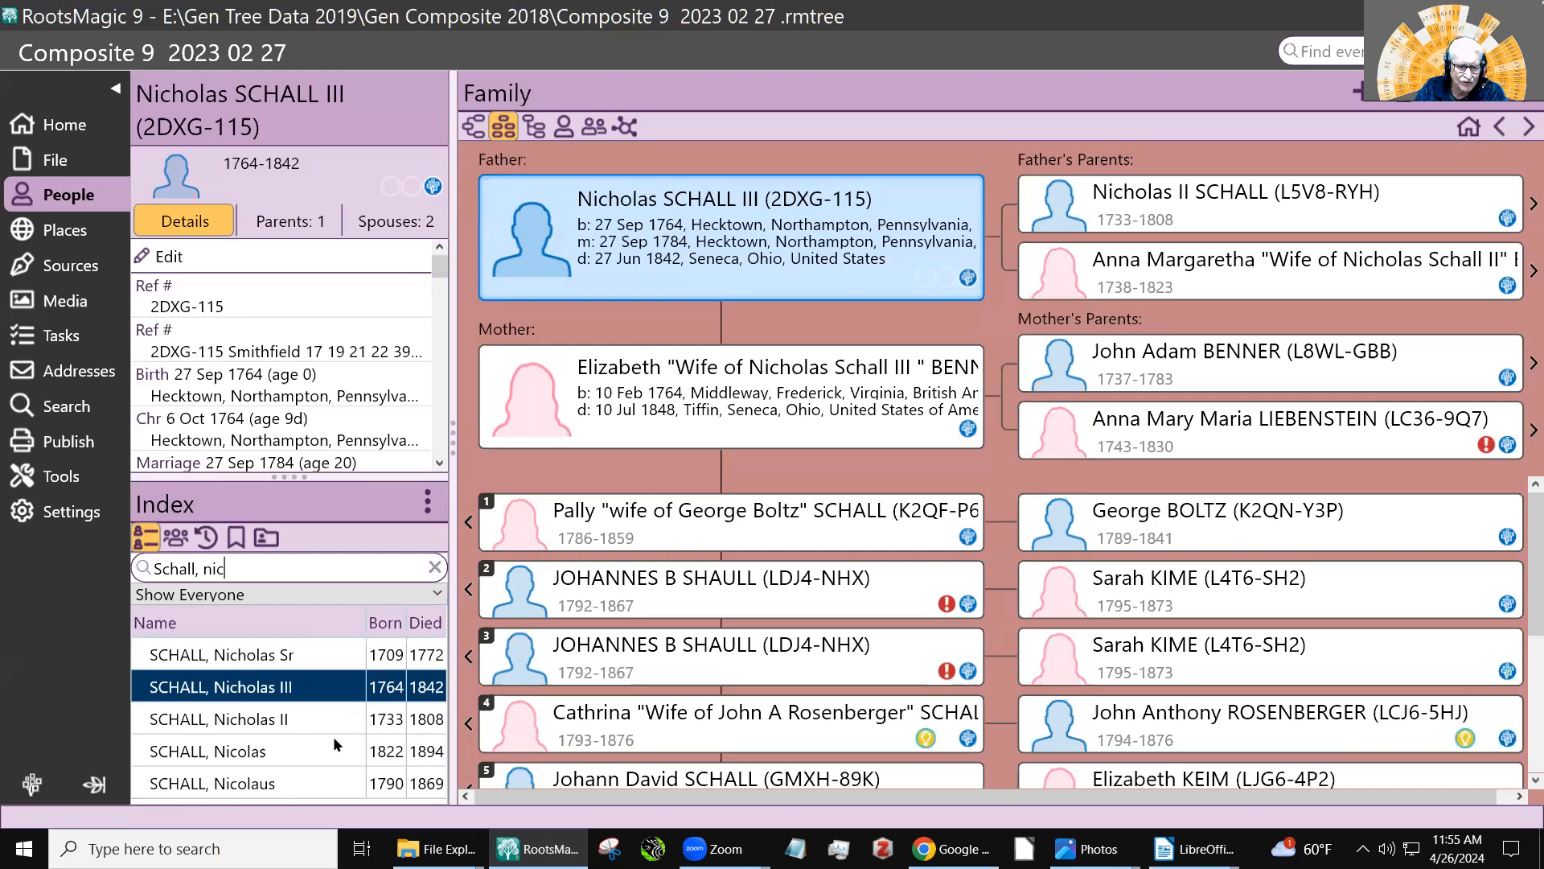
click(257, 656)
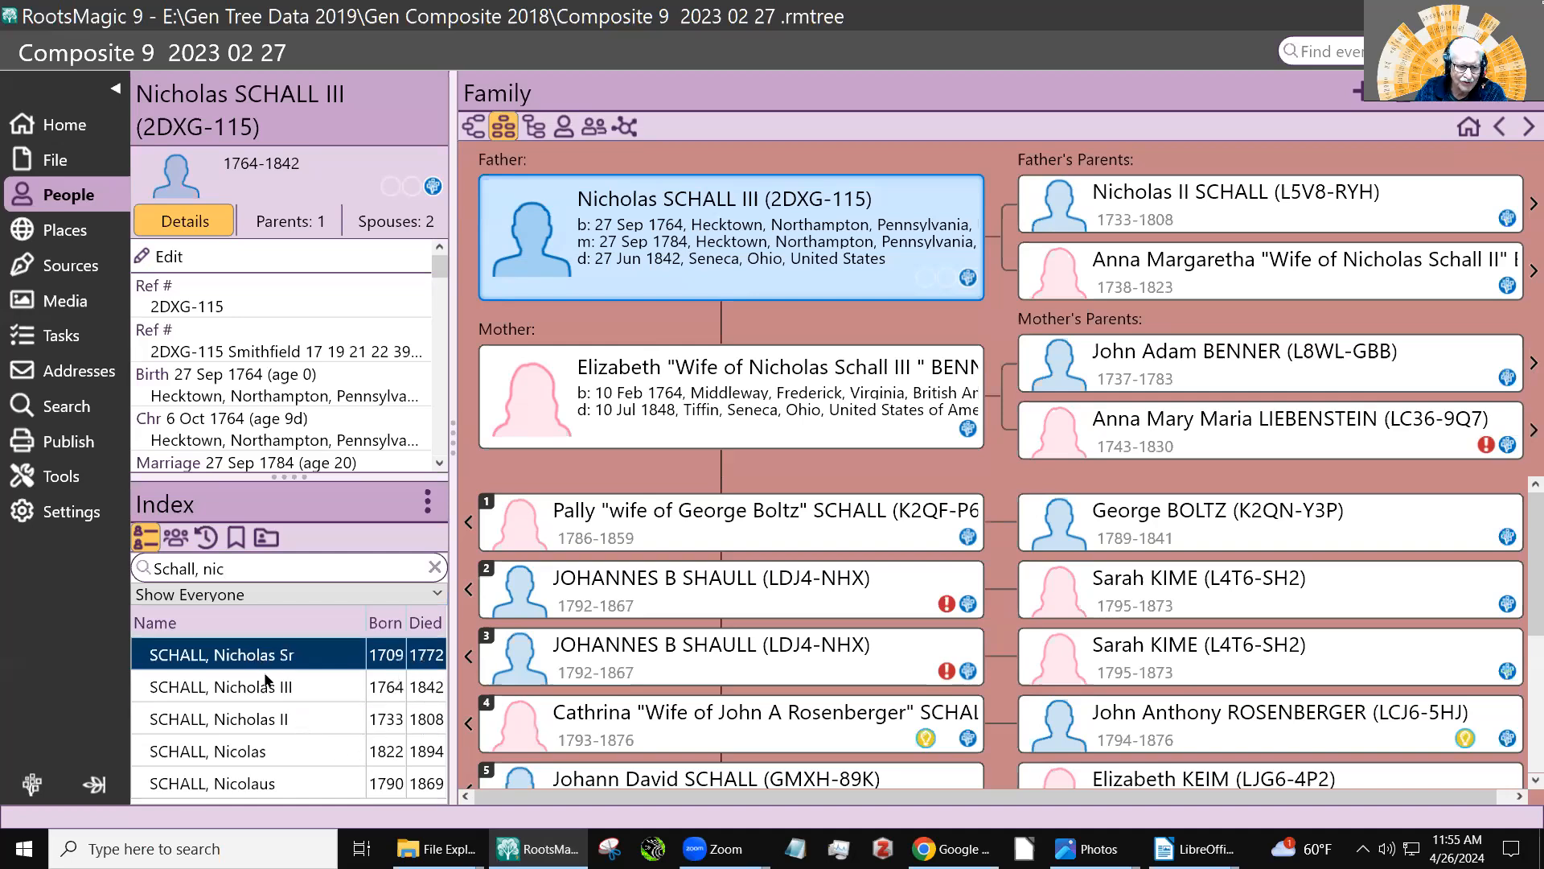
click(257, 690)
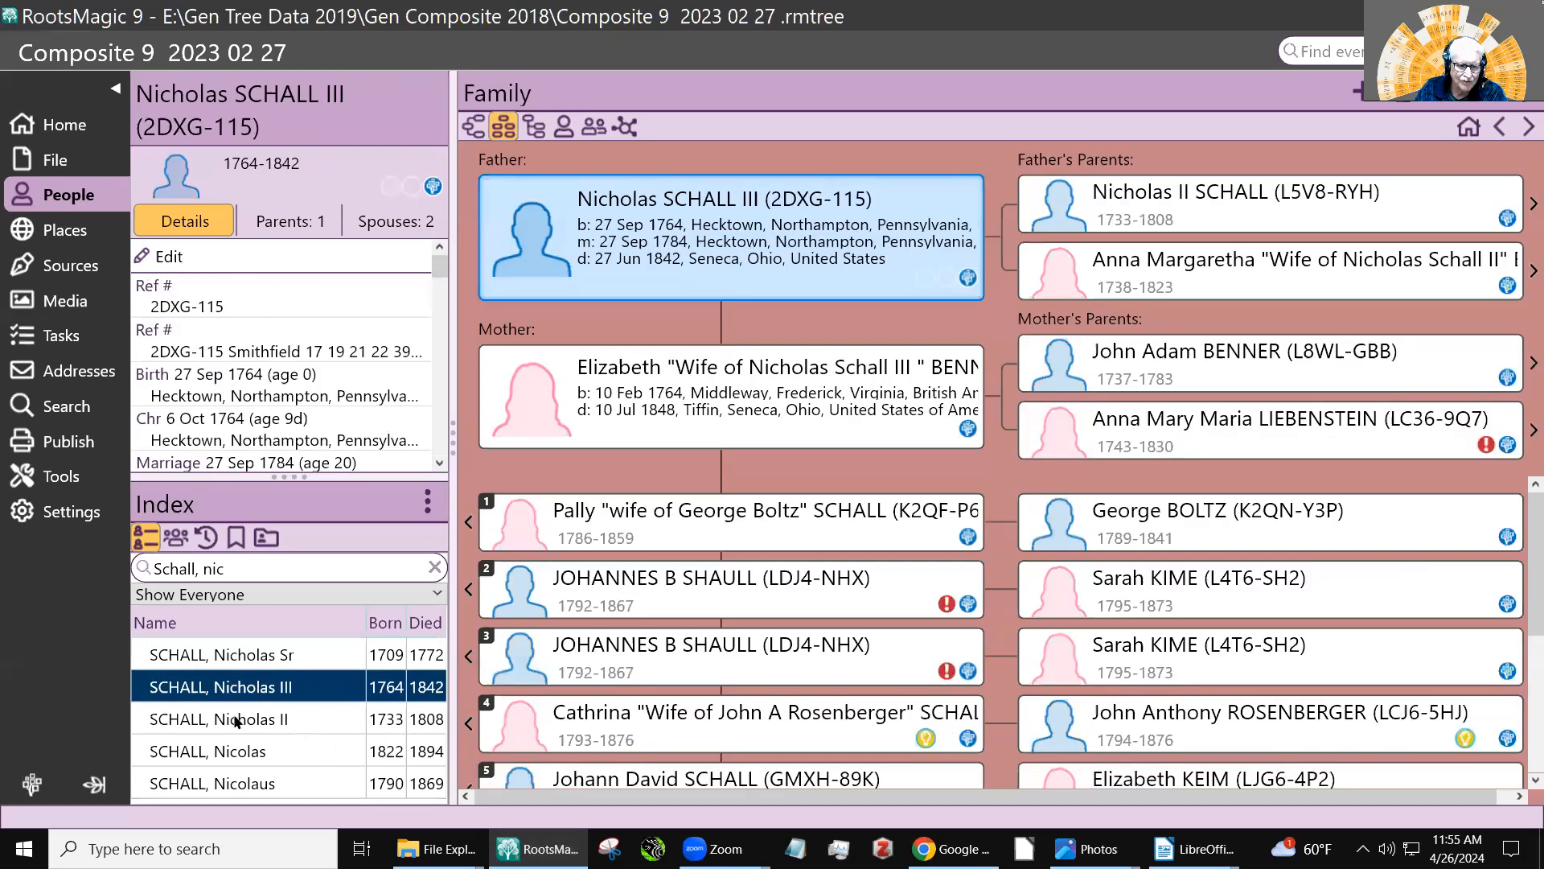
click(238, 719)
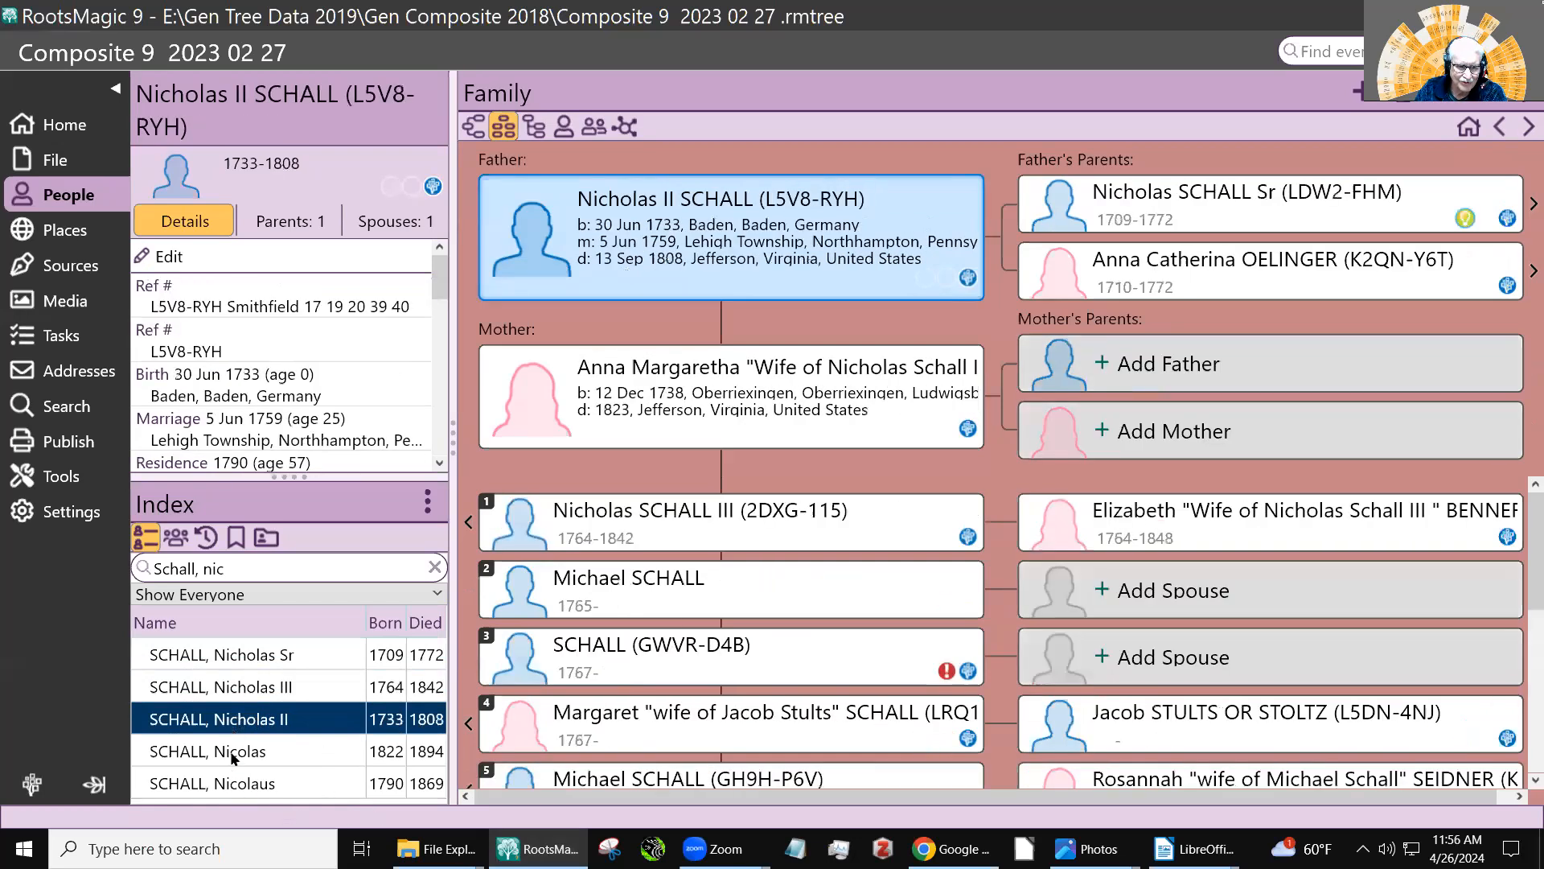
click(232, 754)
click(247, 787)
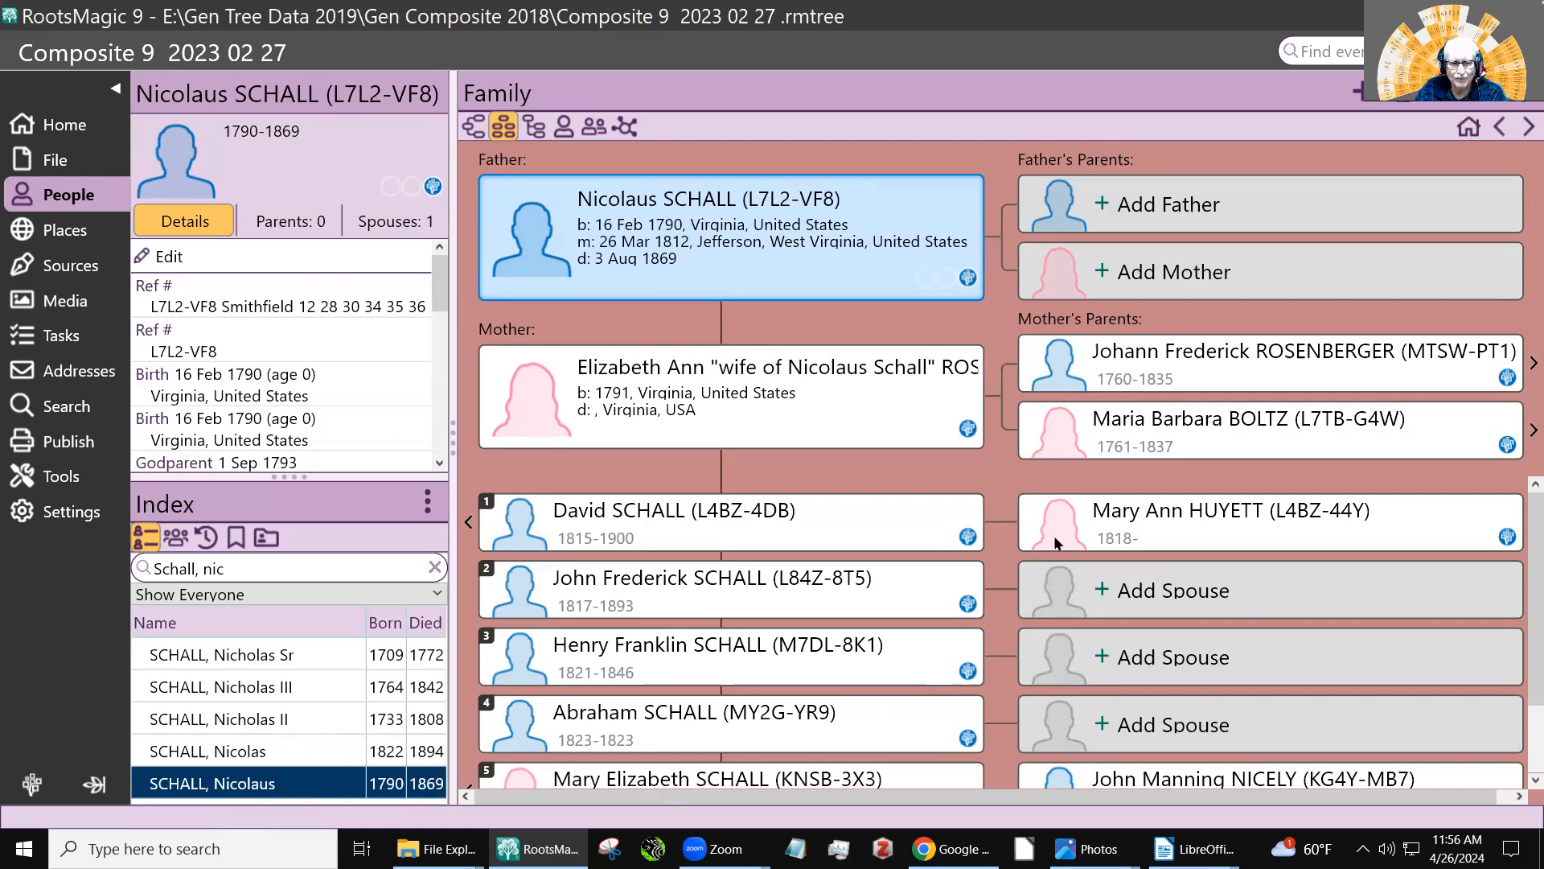
- Compare the candidates' life dates and family members to determine who could have received communion in 1797
click(276, 691)
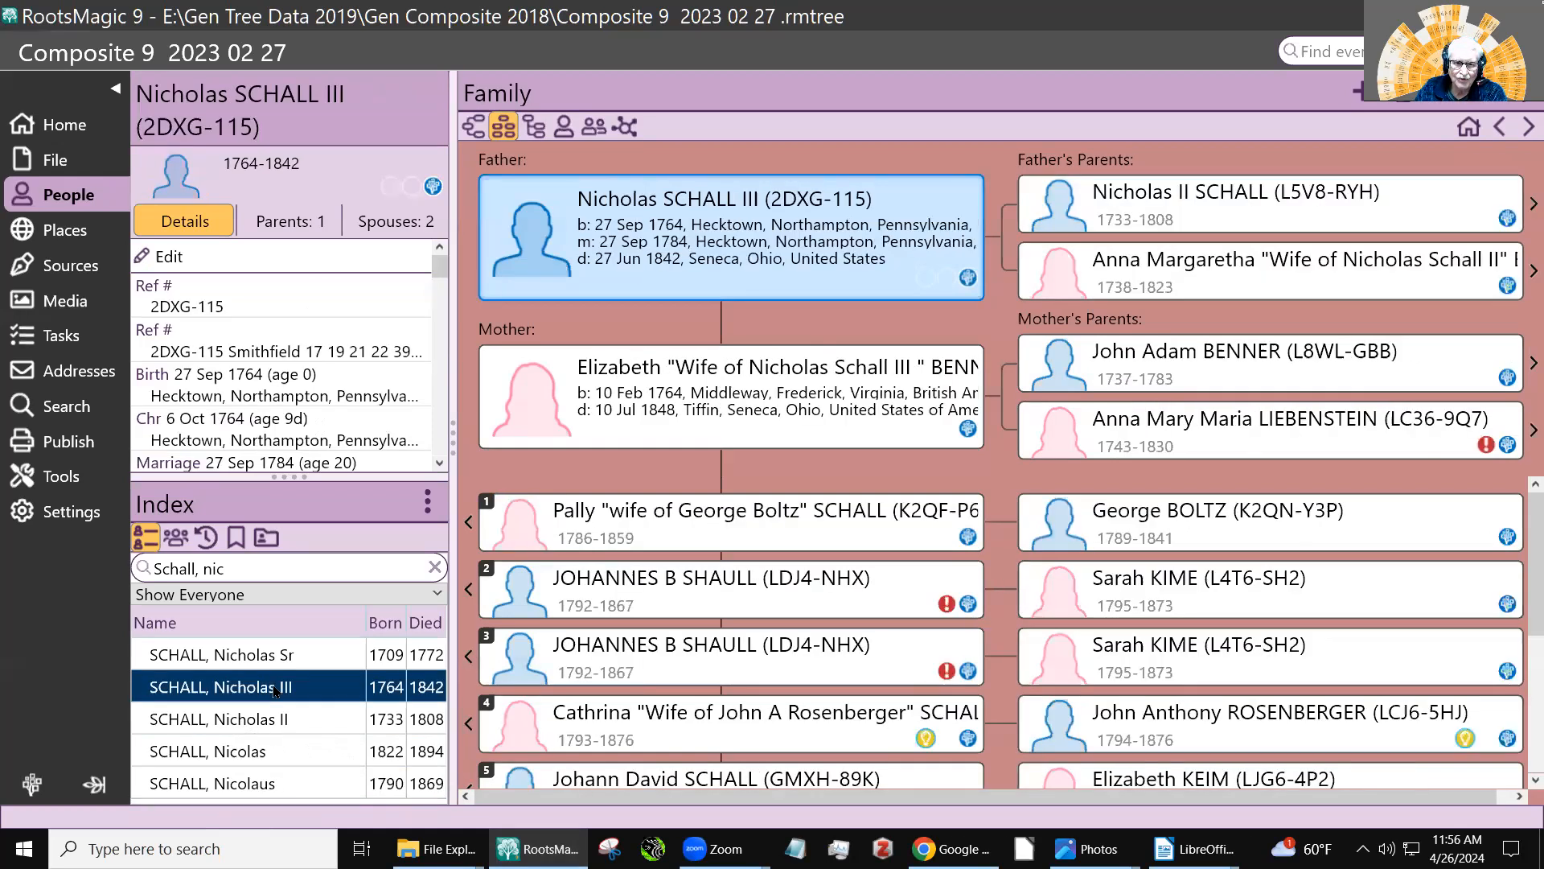
click(270, 783)
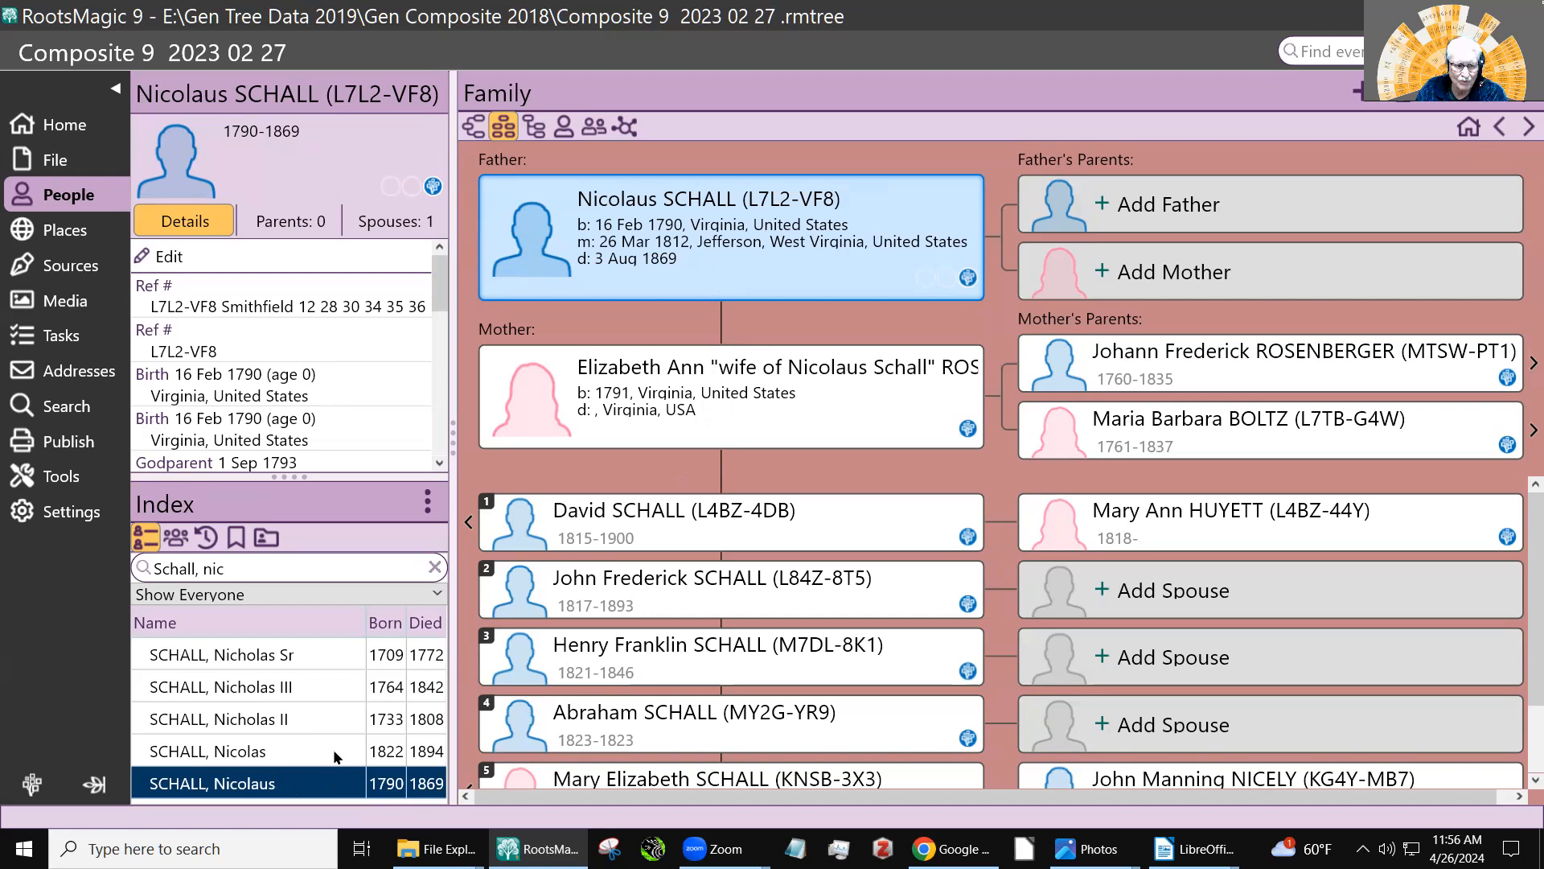
click(260, 656)
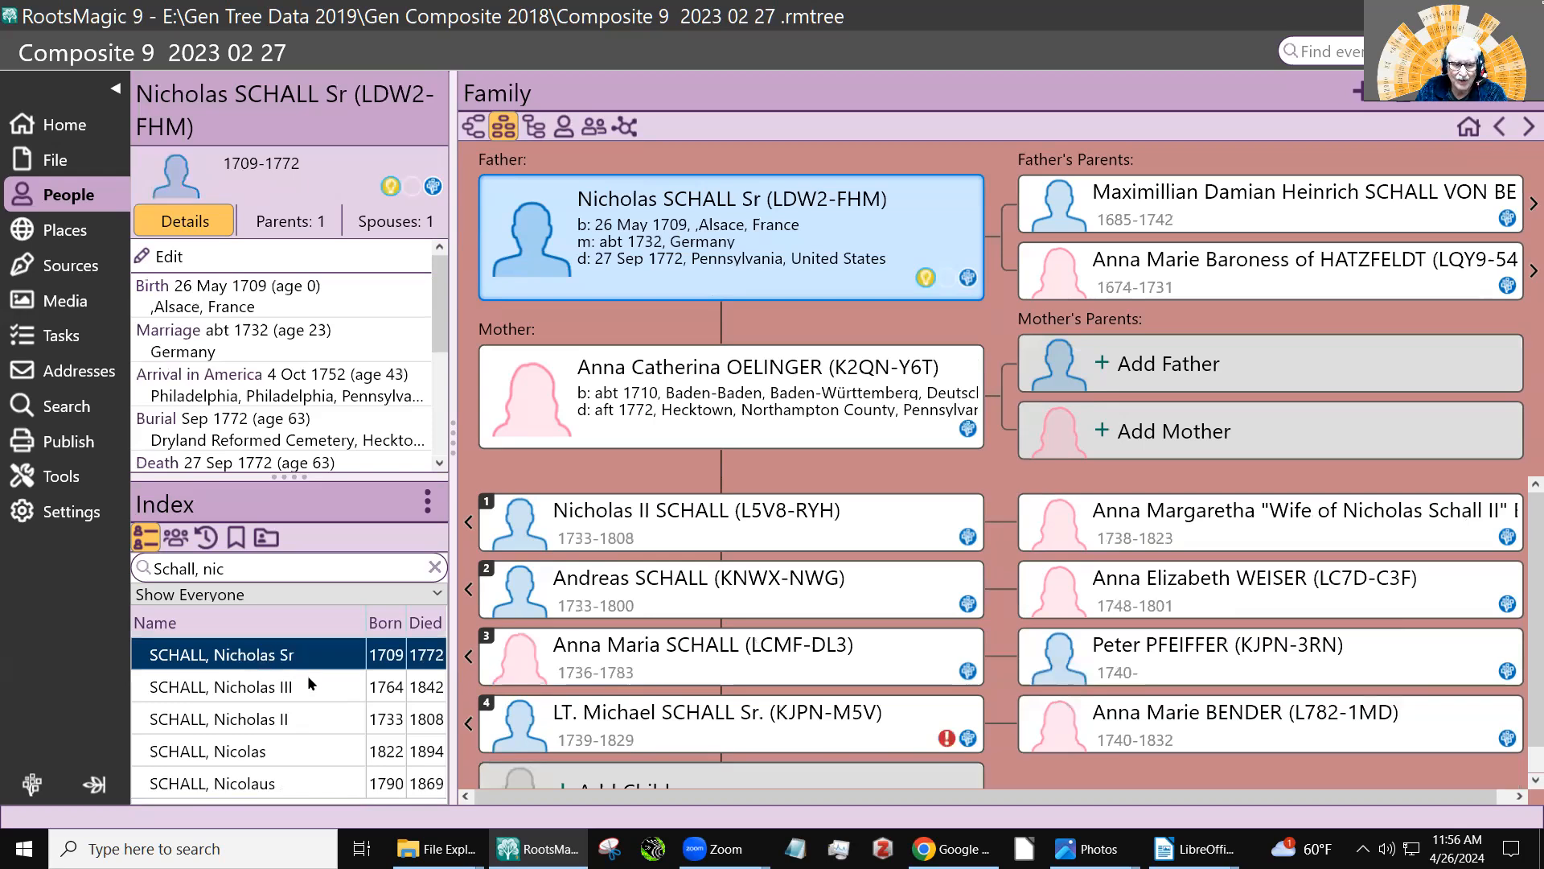
click(253, 690)
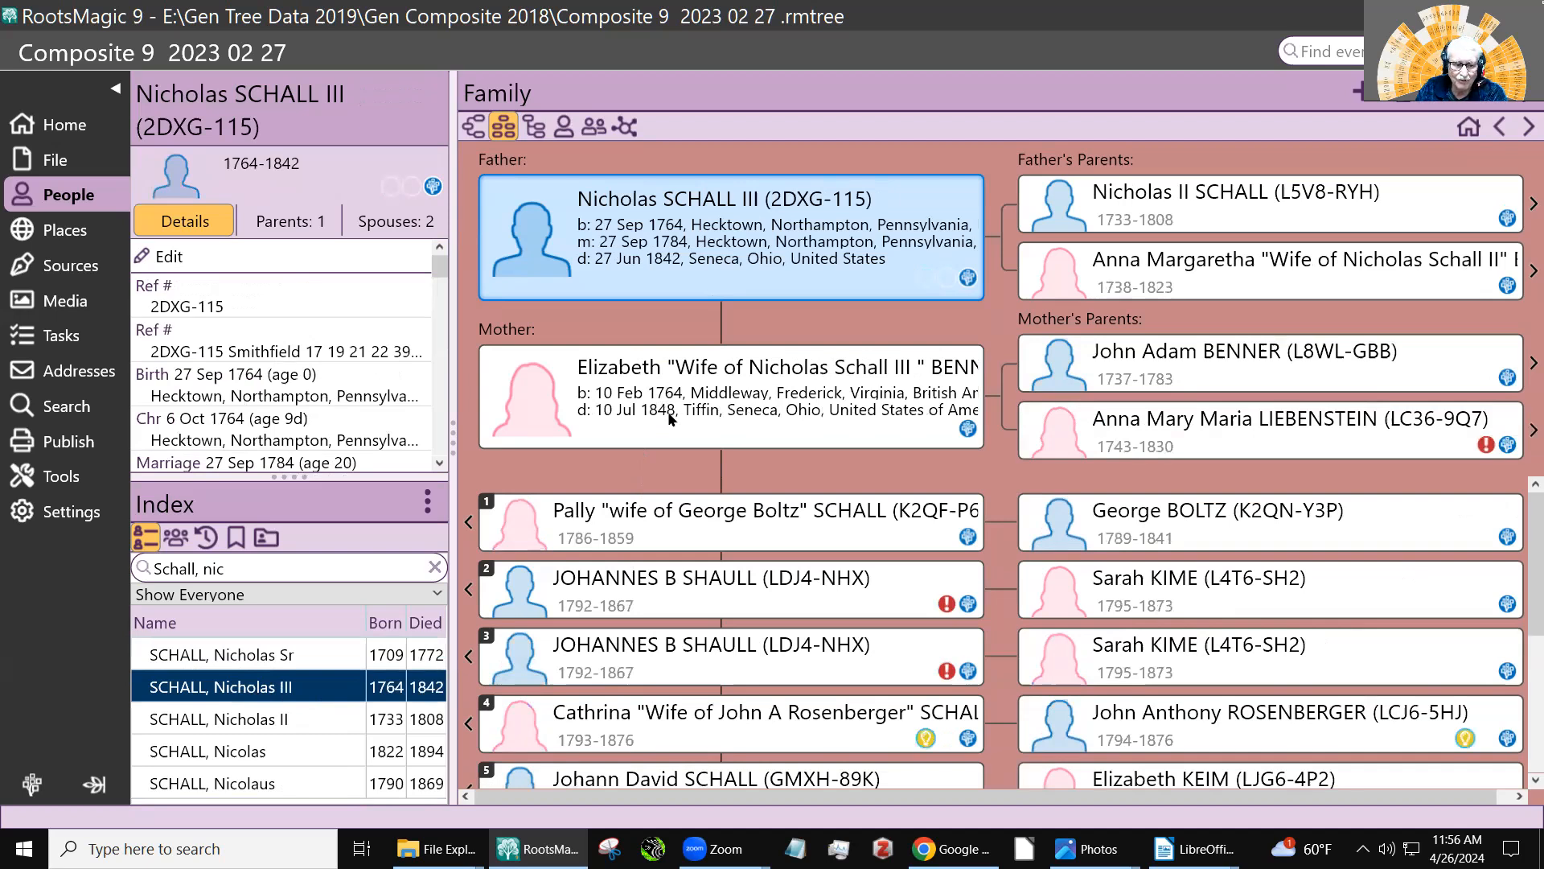
click(254, 727)
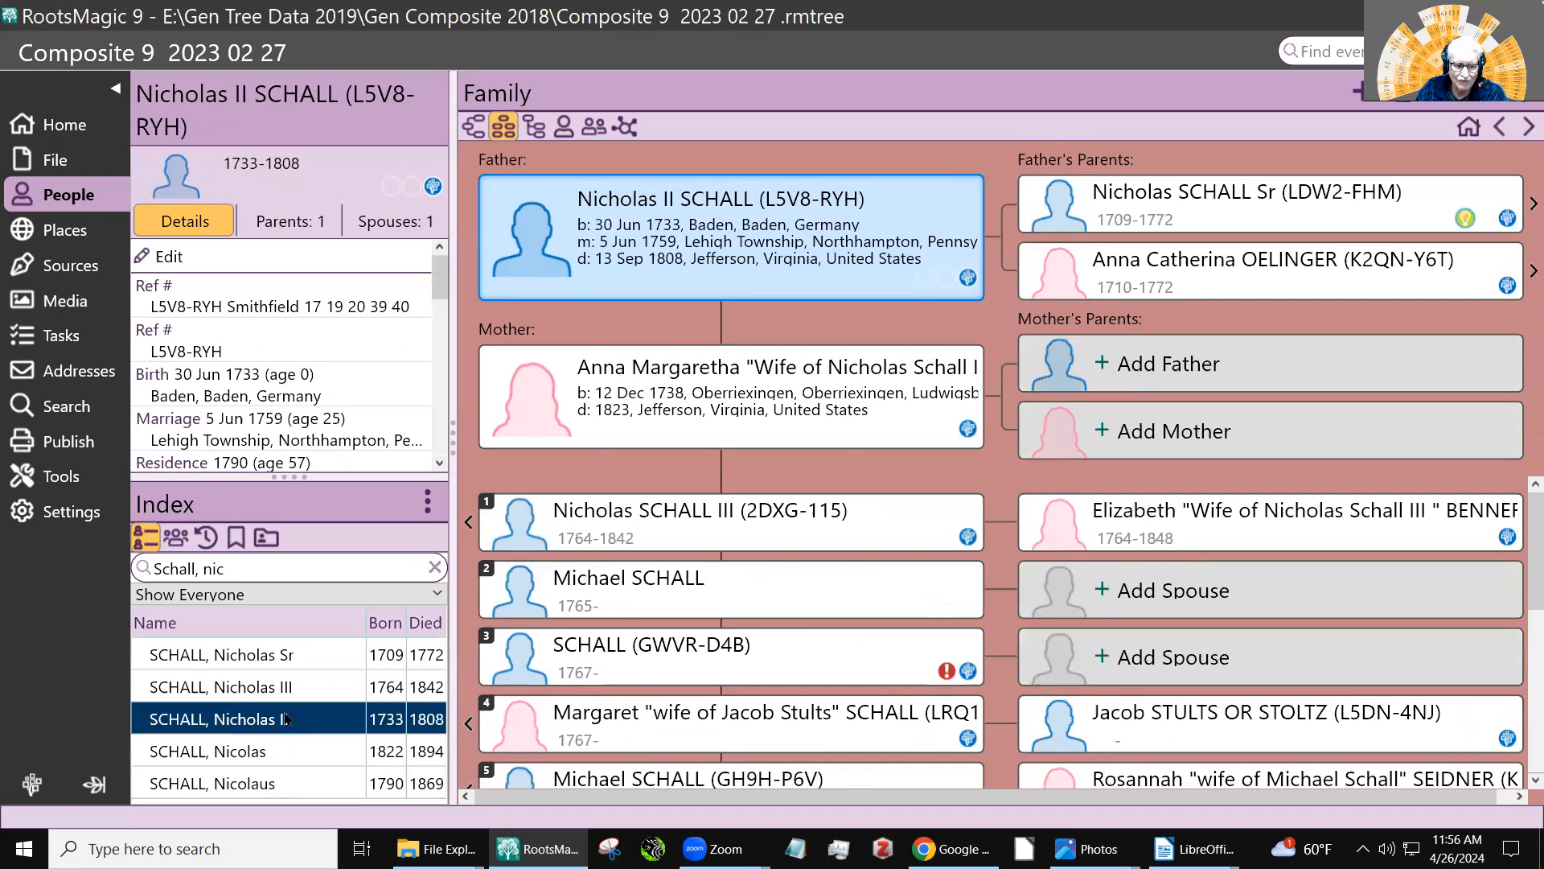
click(257, 757)
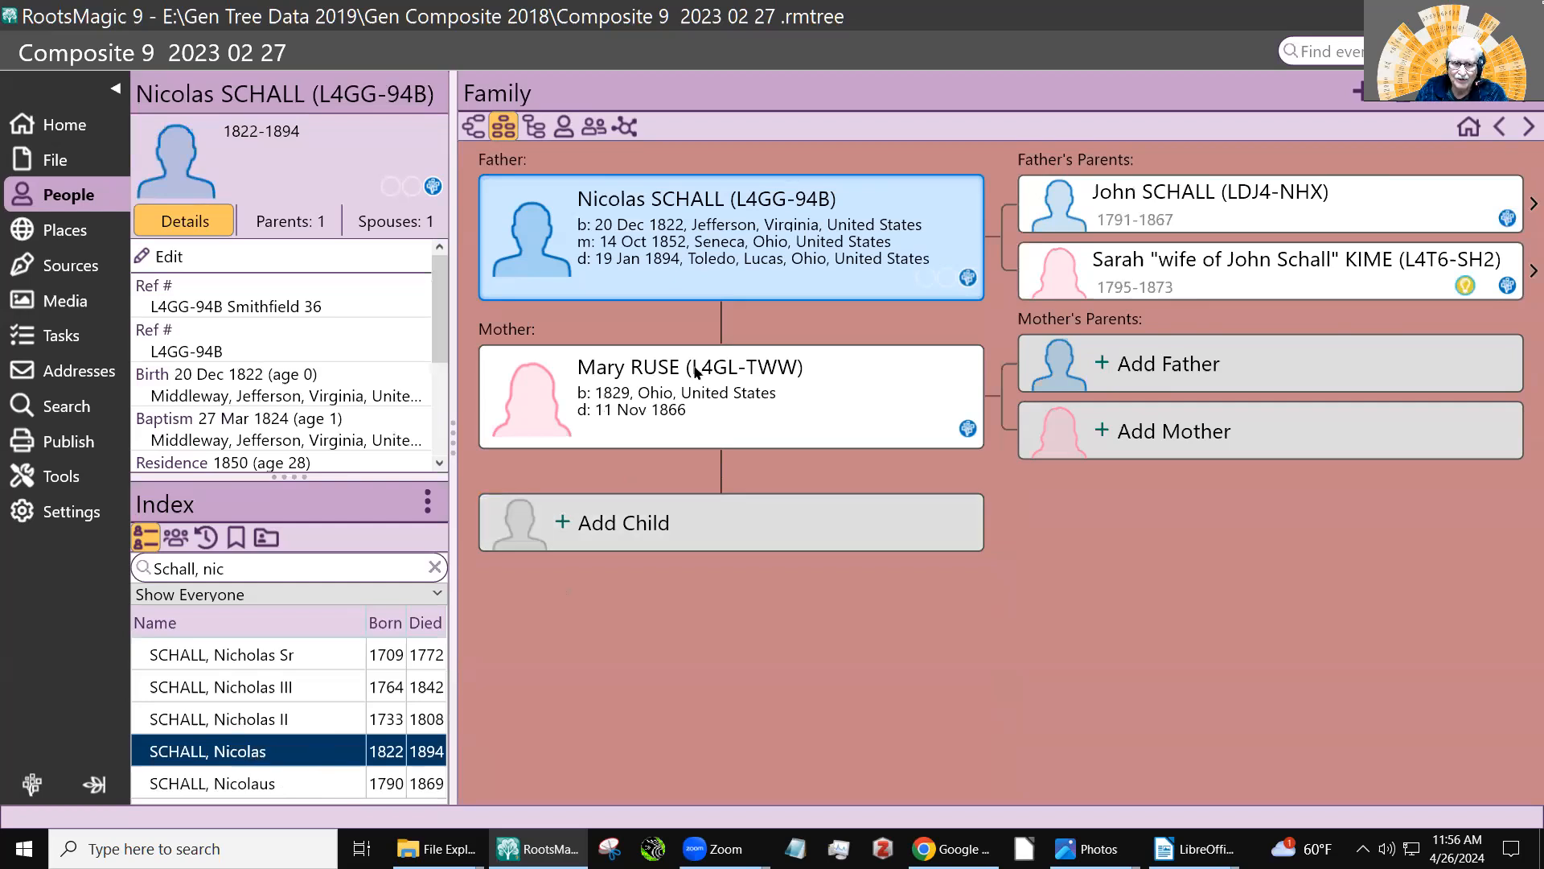
- Open the edit record of the candidate who lived 1764–1842 and find the existing communion facts from 1795 and 1796
click(243, 691)
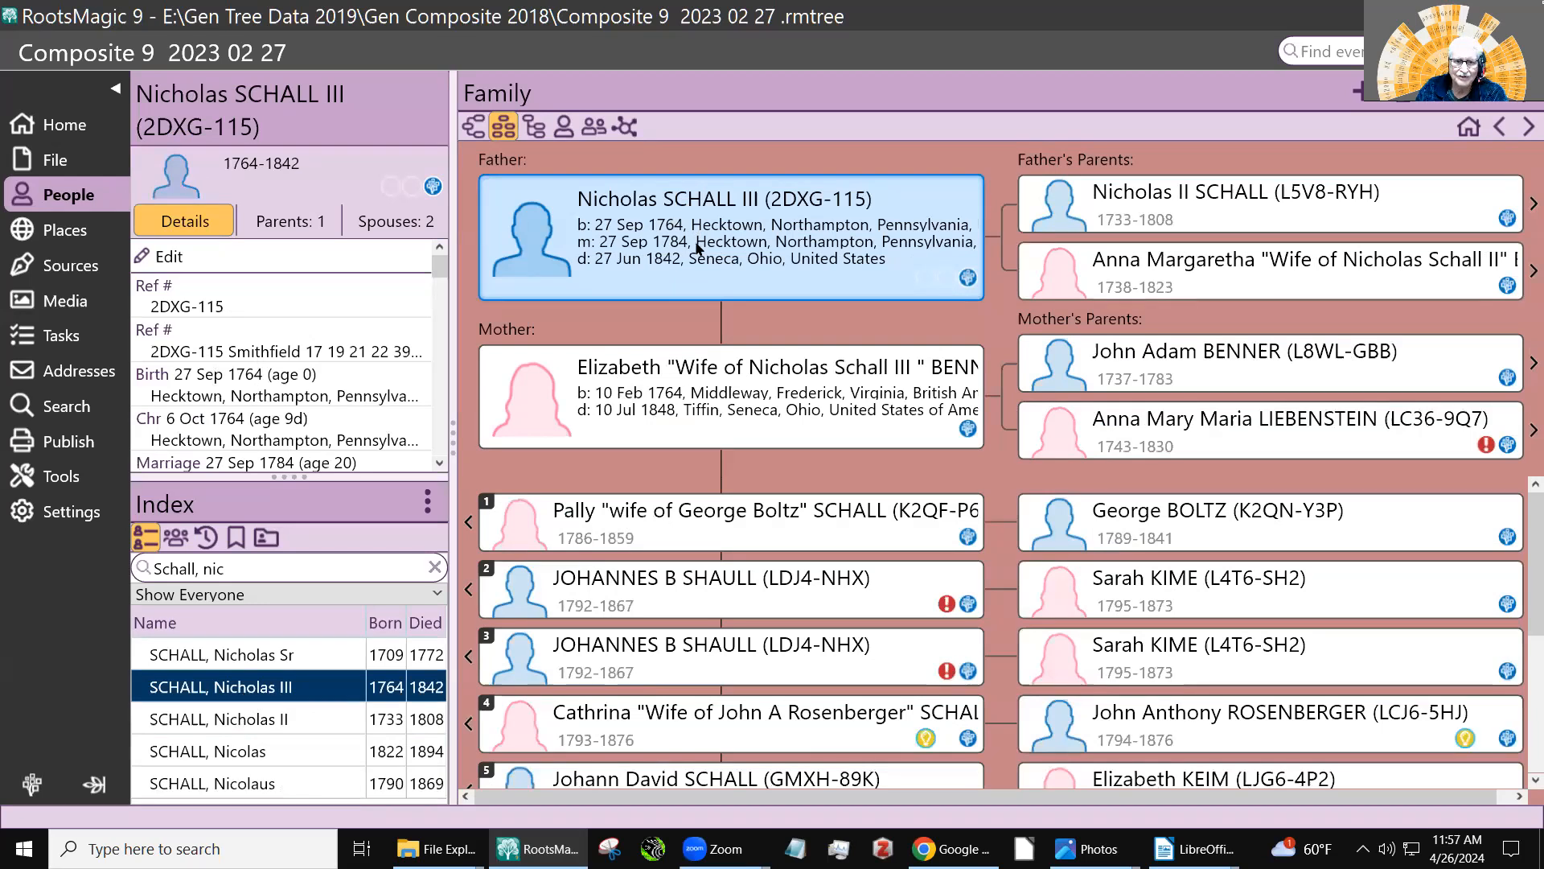
double_click(699, 248)
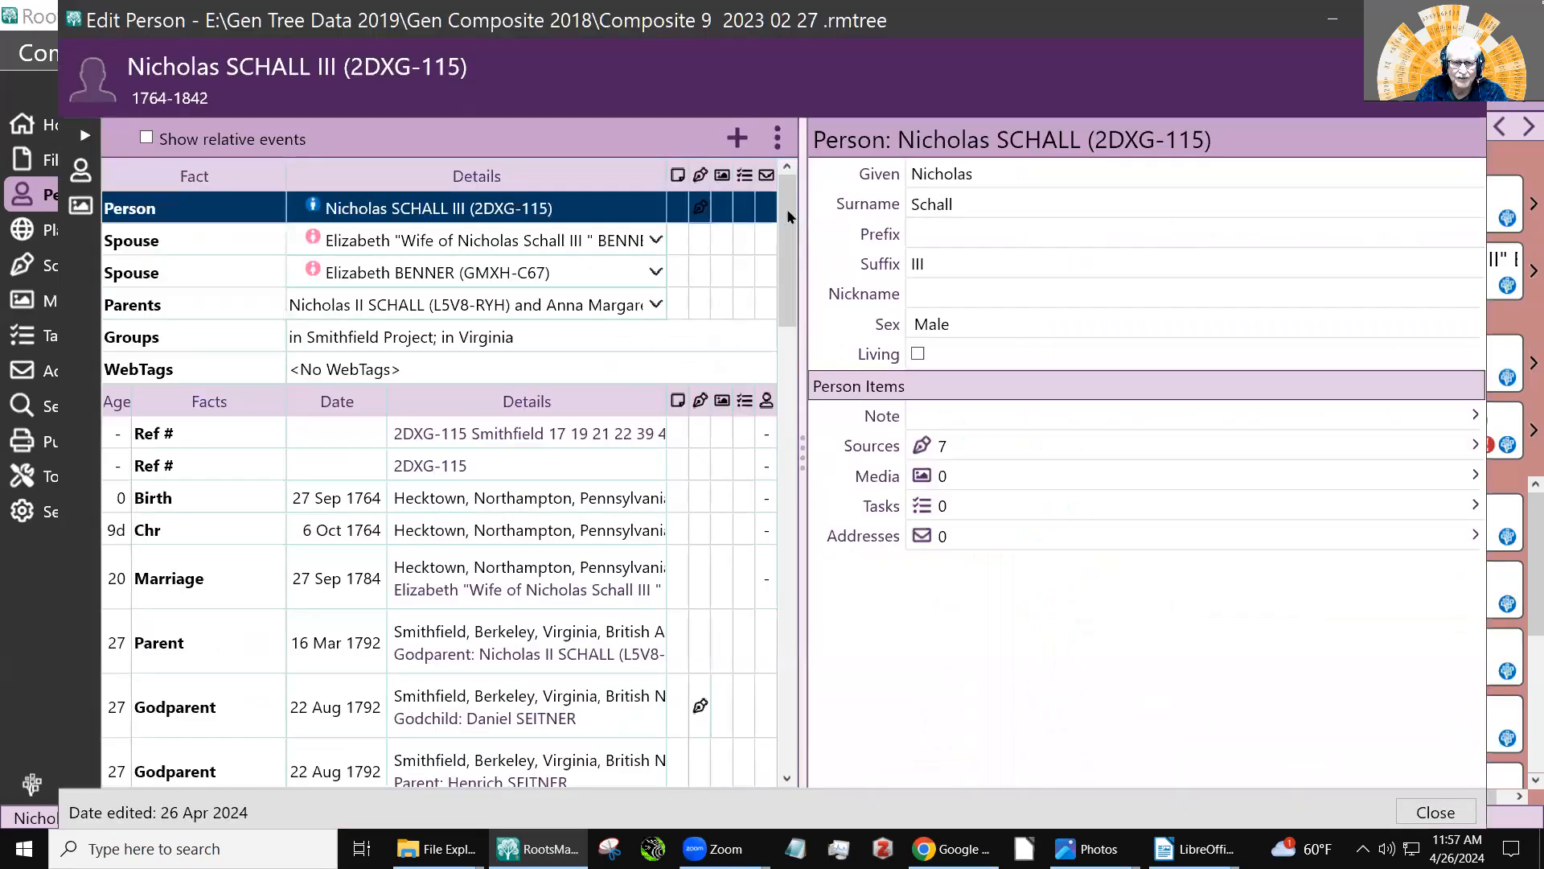
drag(791, 216, 803, 438)
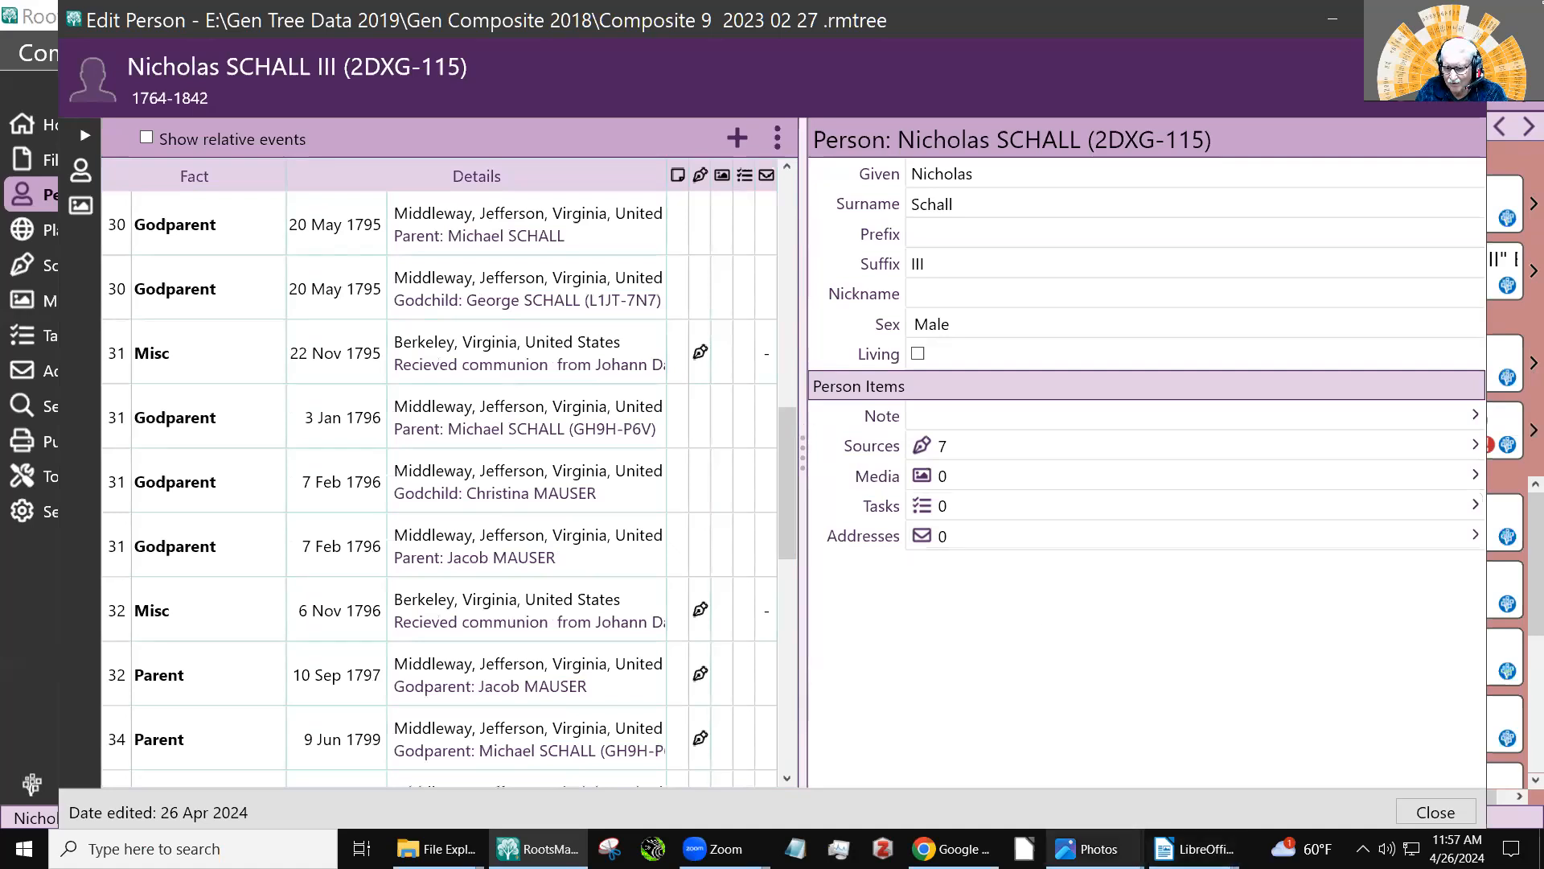
- Switch to Photos and review the example screenshots of the 1793 communion fact, its source citation and the 1792 confirmation fact
click(1090, 849)
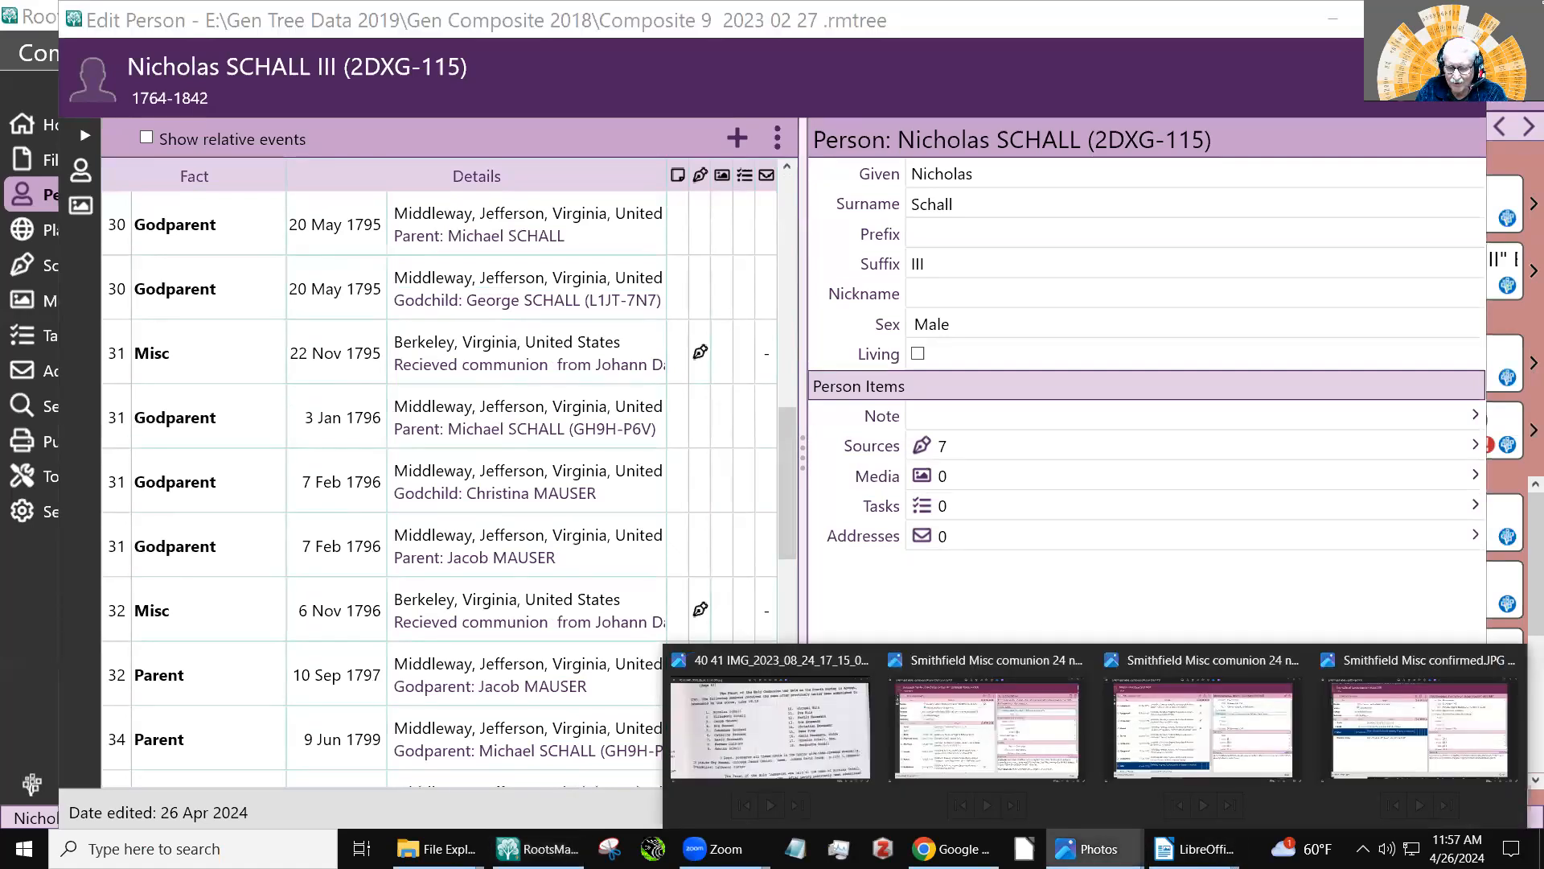
click(988, 731)
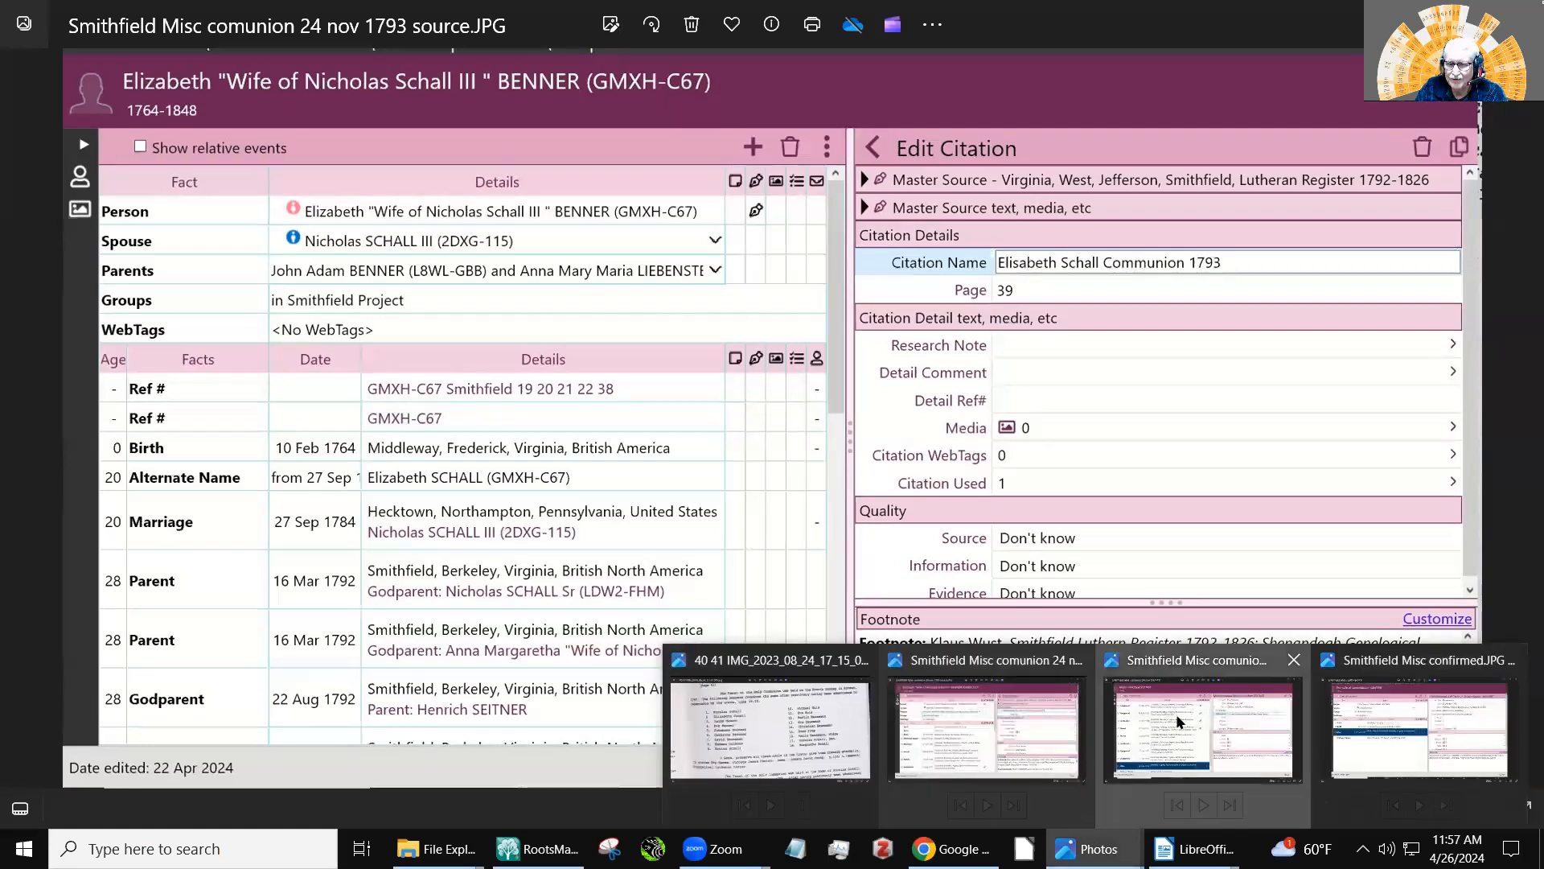
click(1176, 713)
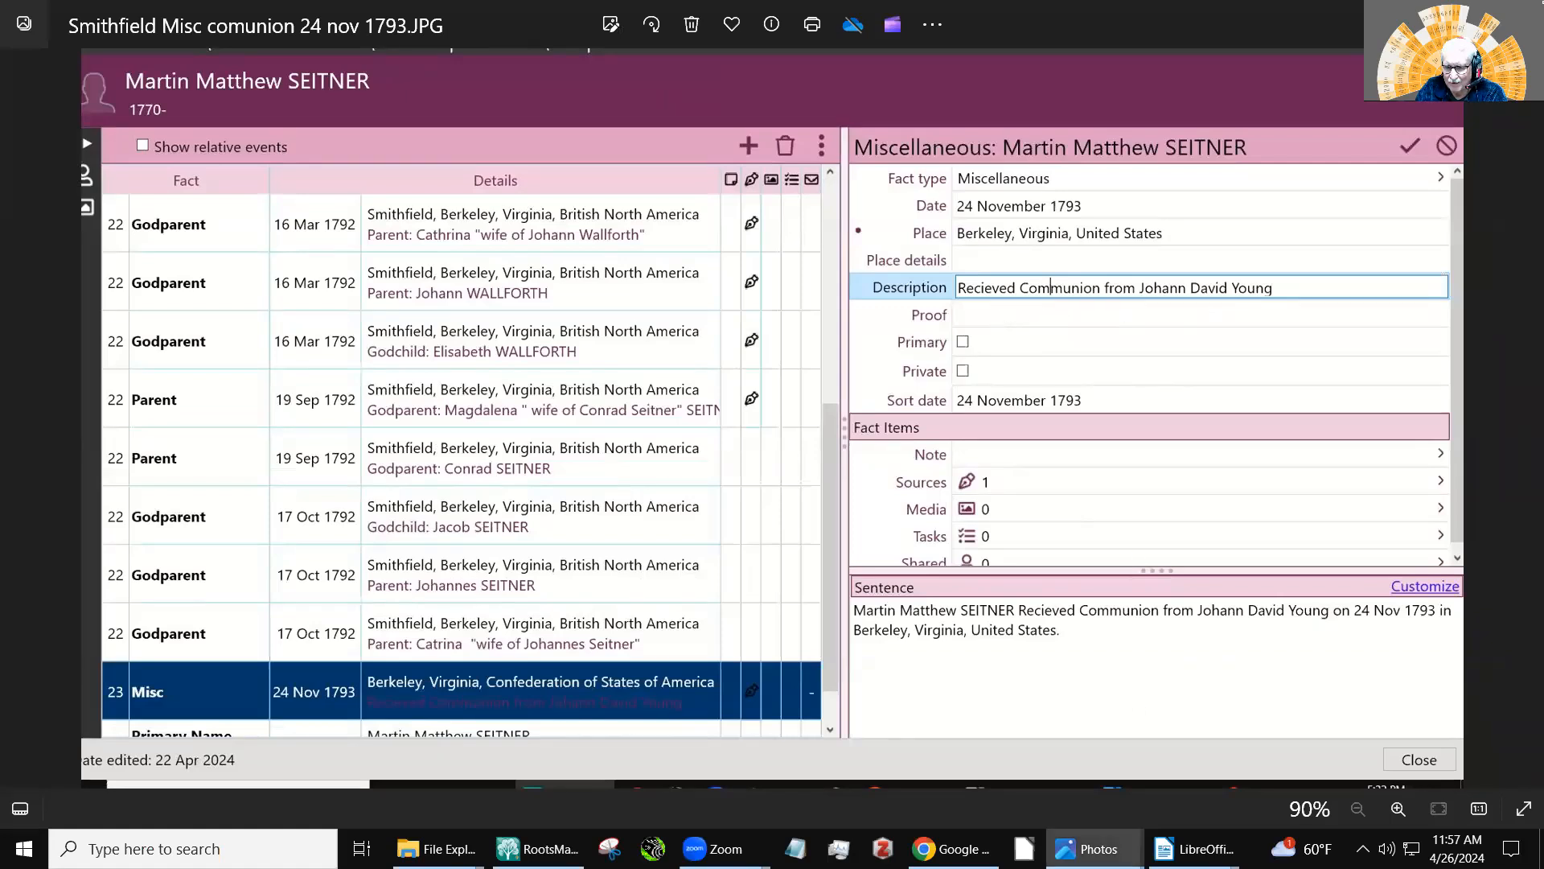
mouse_move(1094, 849)
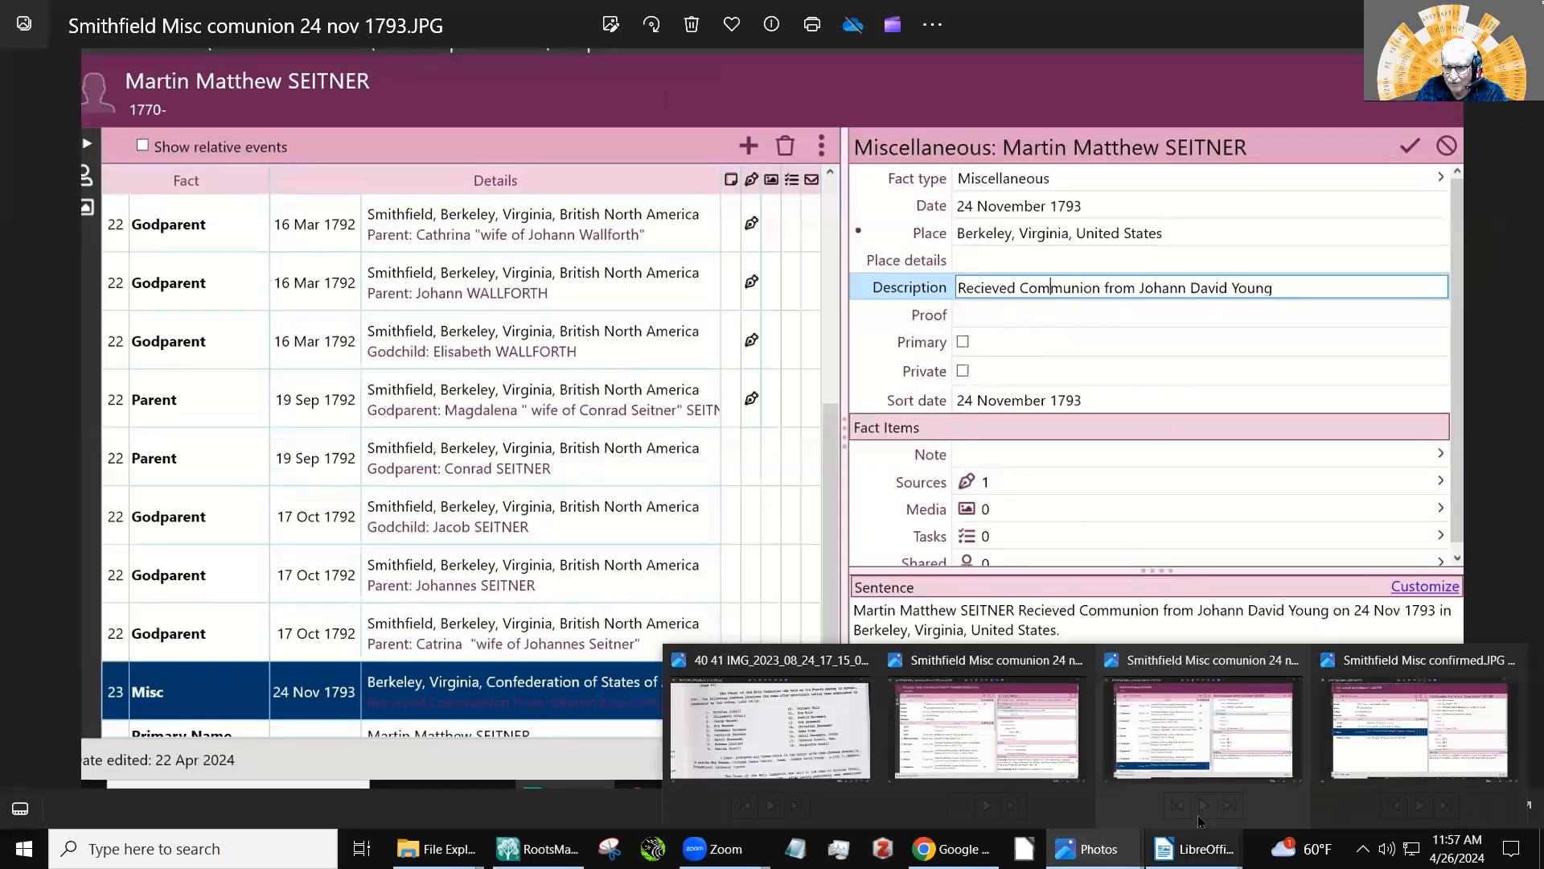
click(1403, 727)
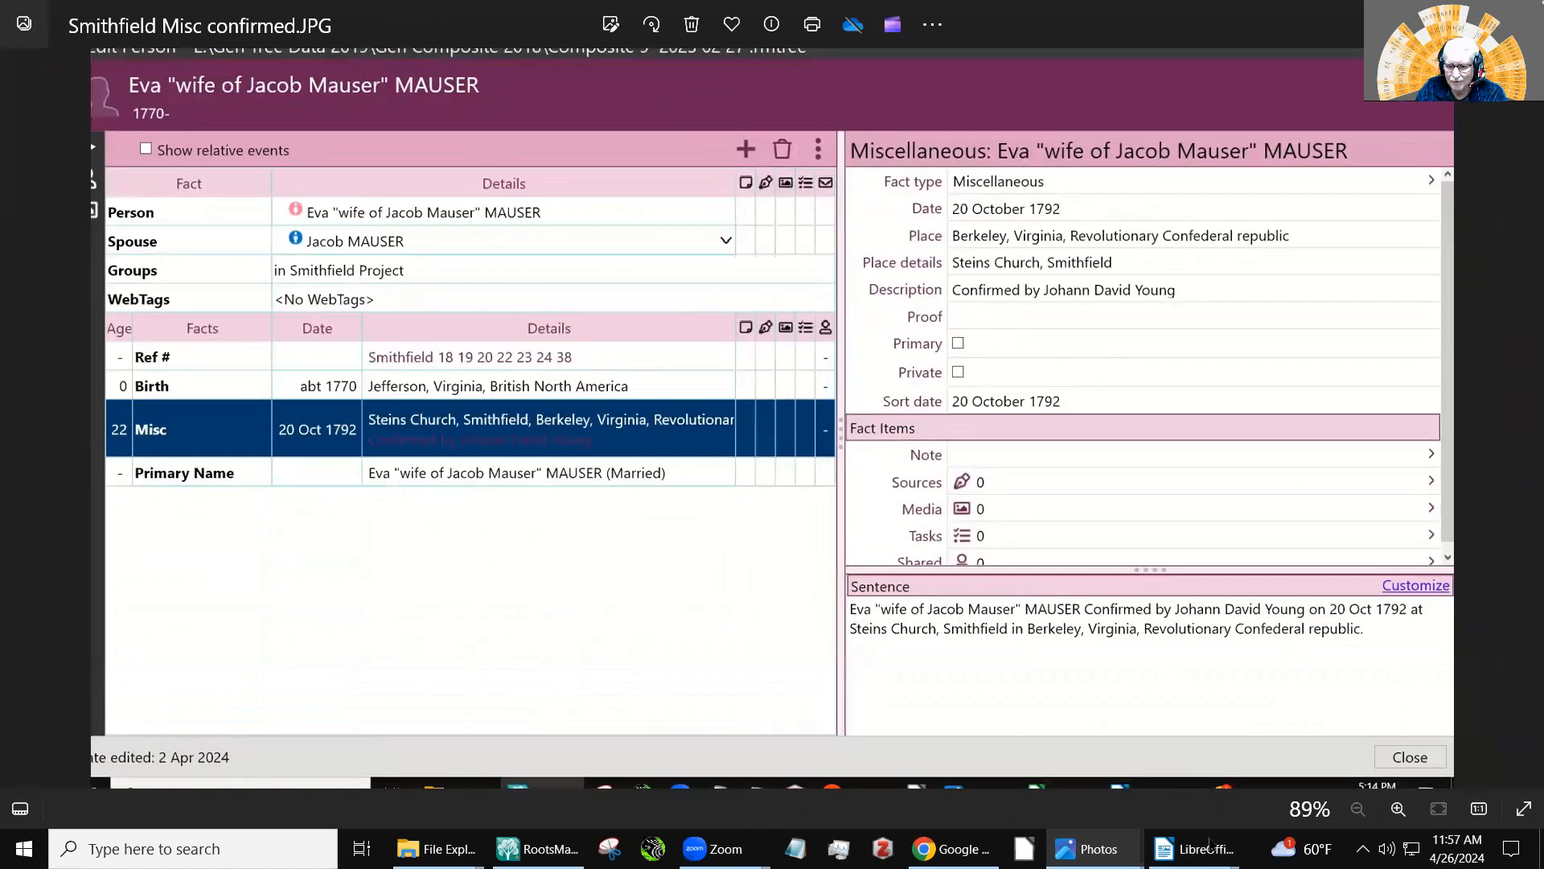
mouse_move(1094, 848)
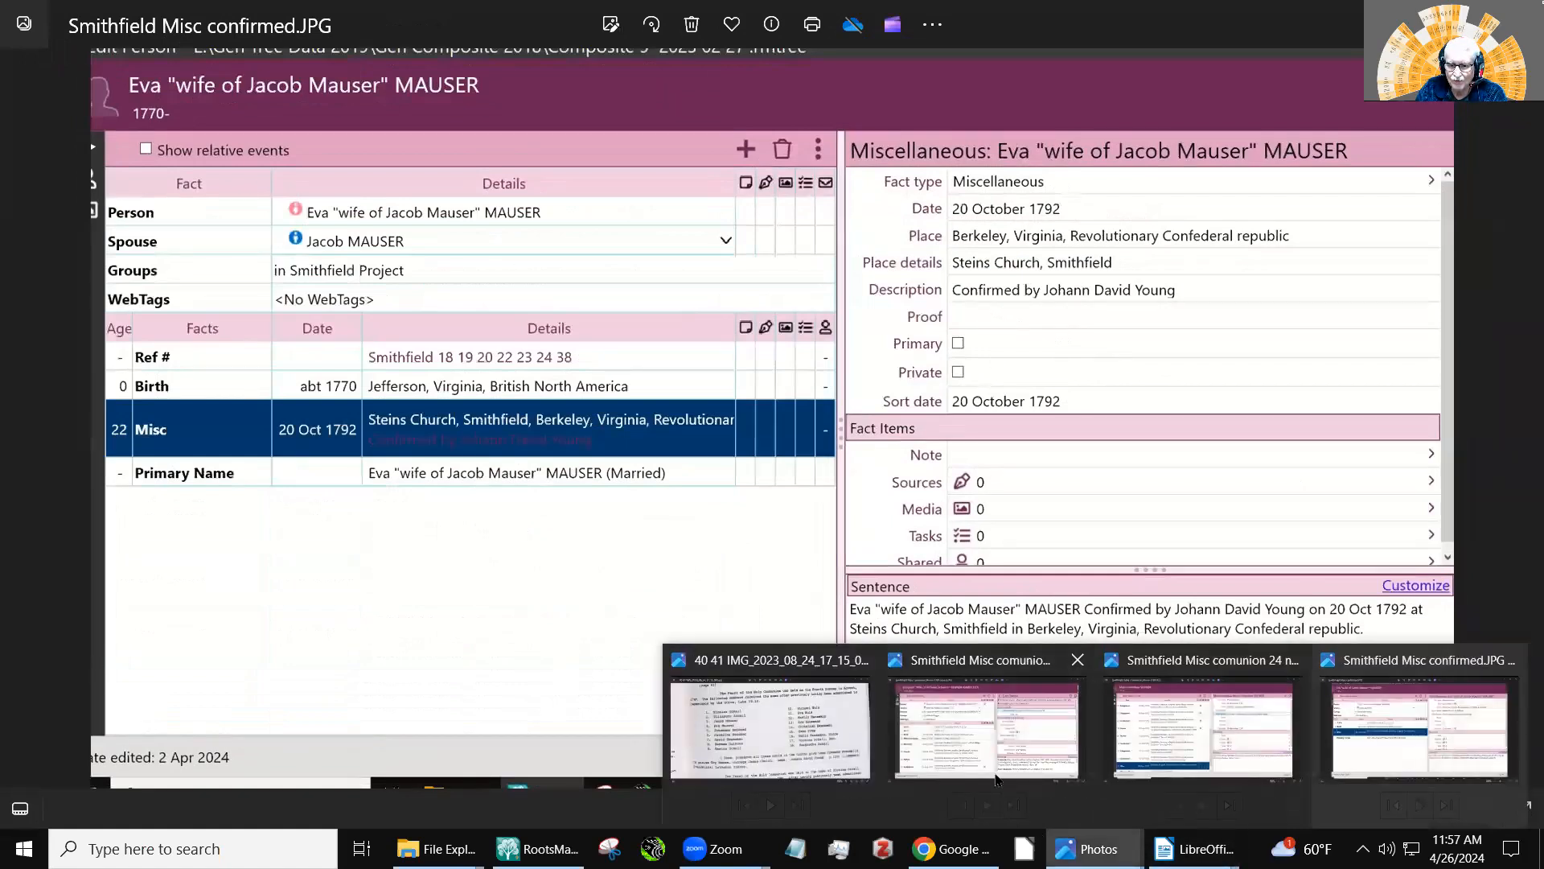
click(976, 752)
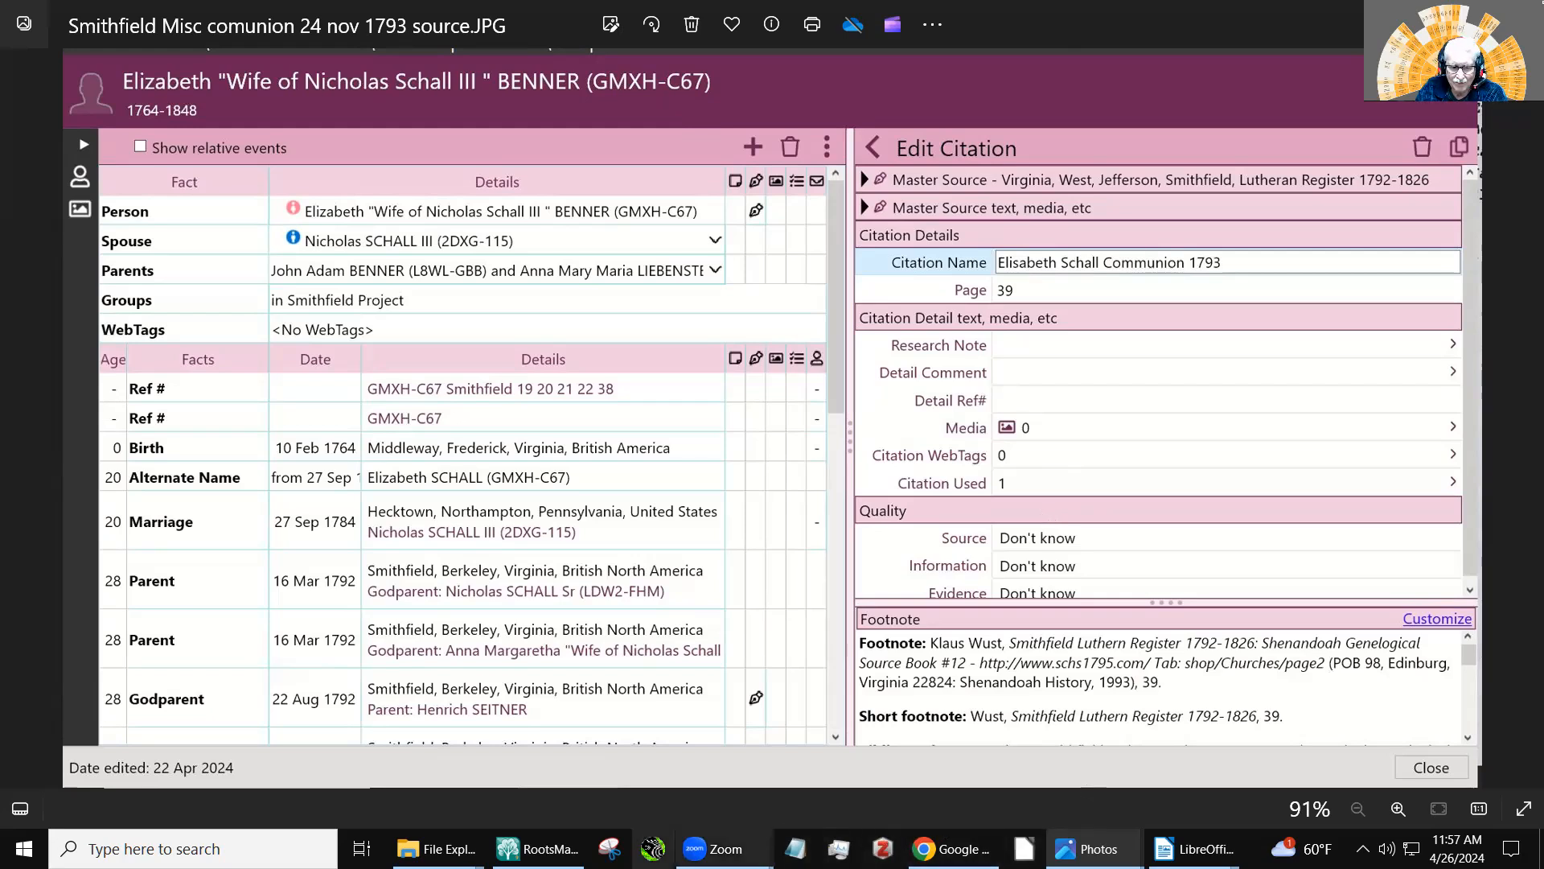
- Return to RootsMagic and set the date of the last blank Misc fact to 3 Dec 1797
click(538, 849)
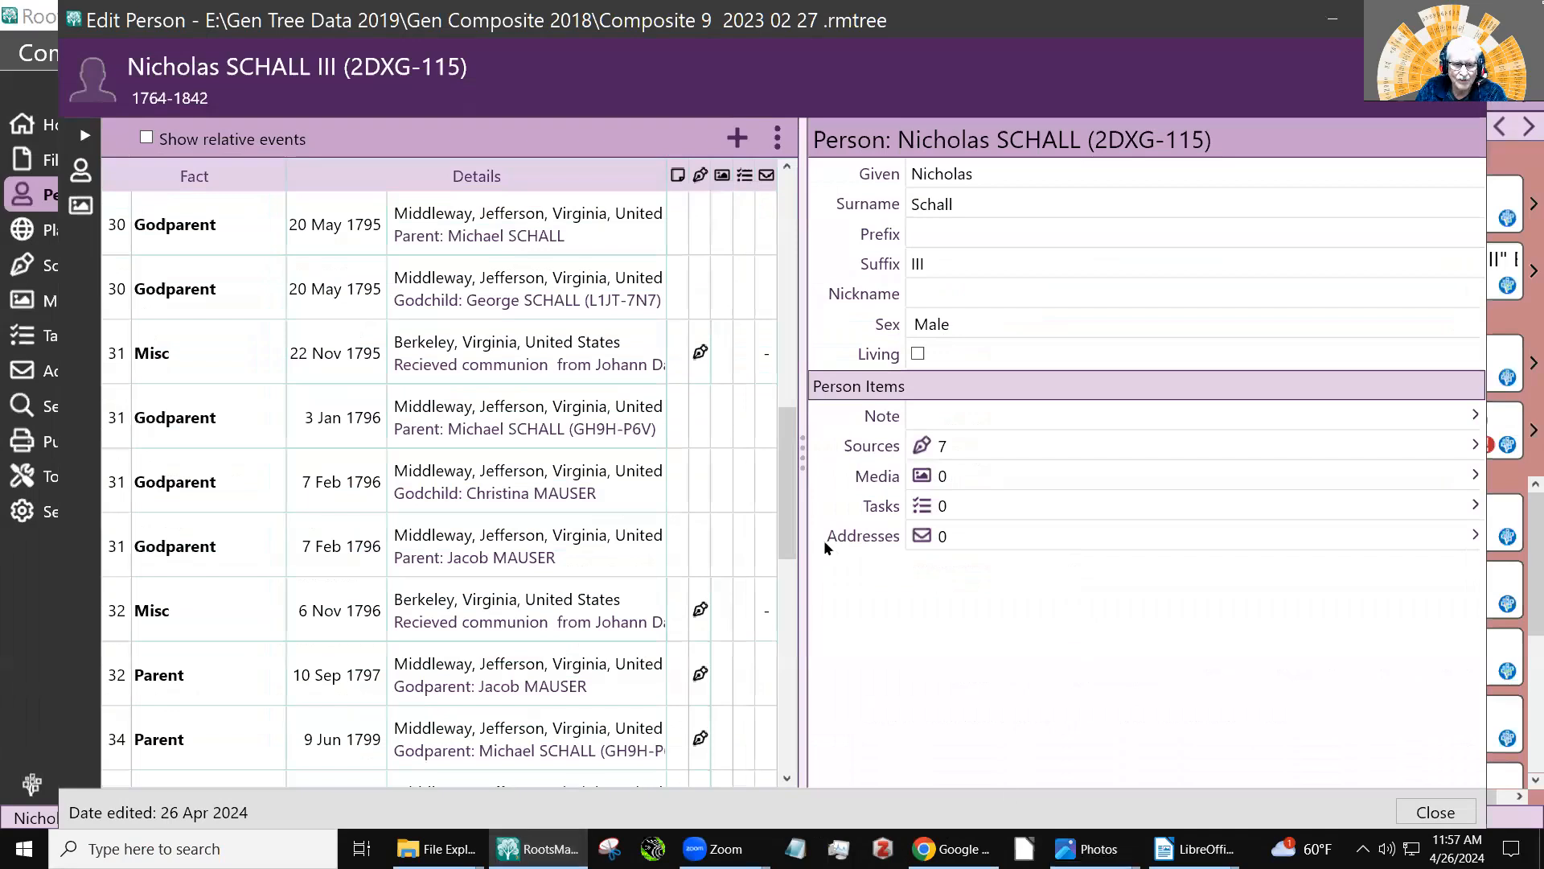
drag(787, 451, 842, 746)
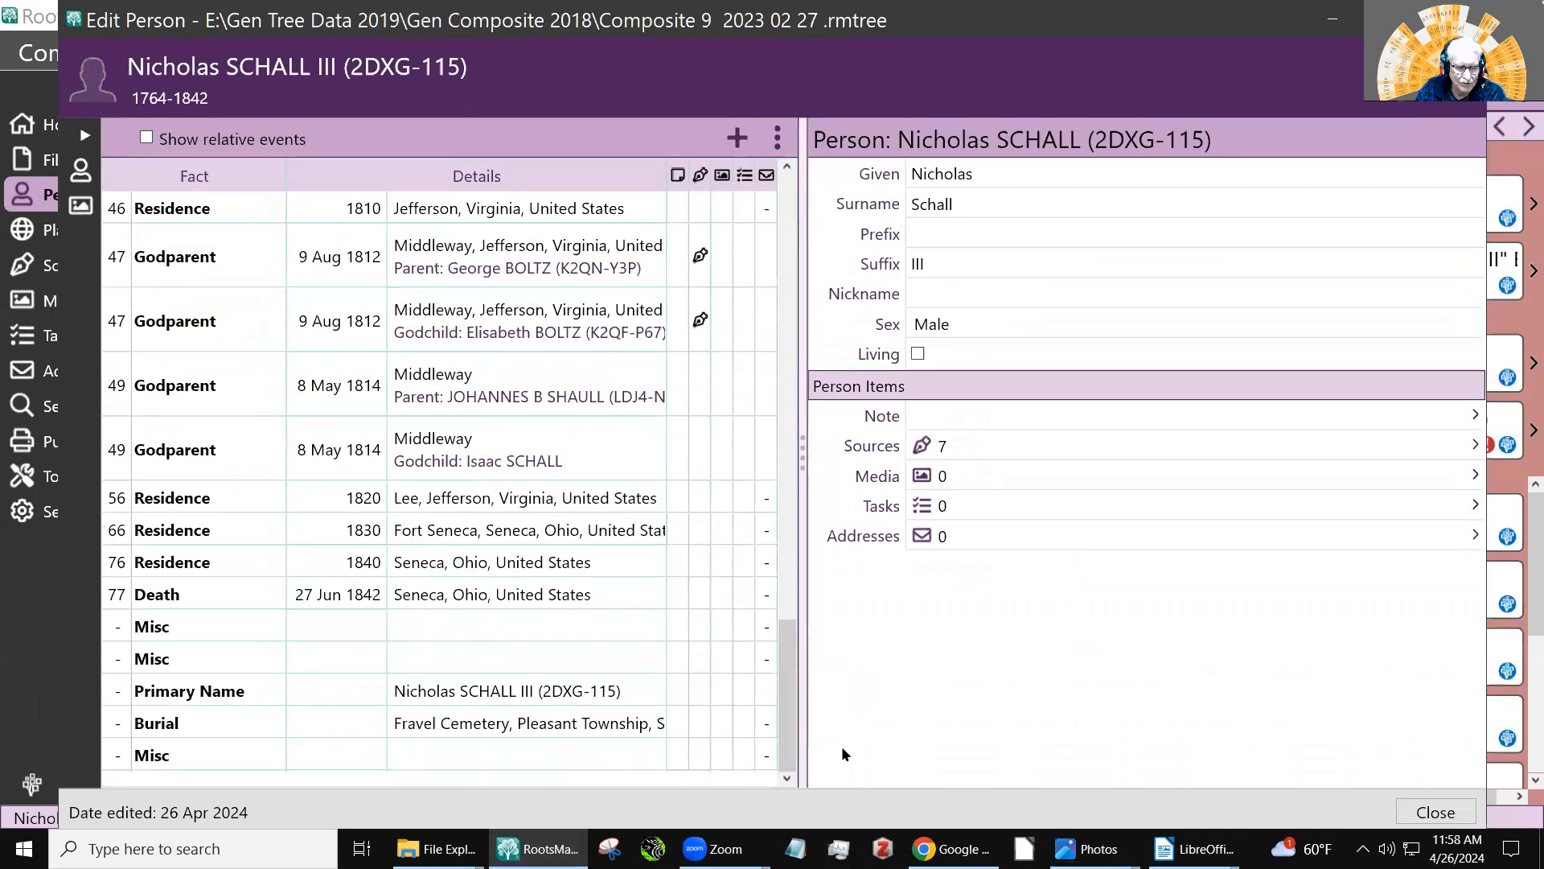
click(435, 768)
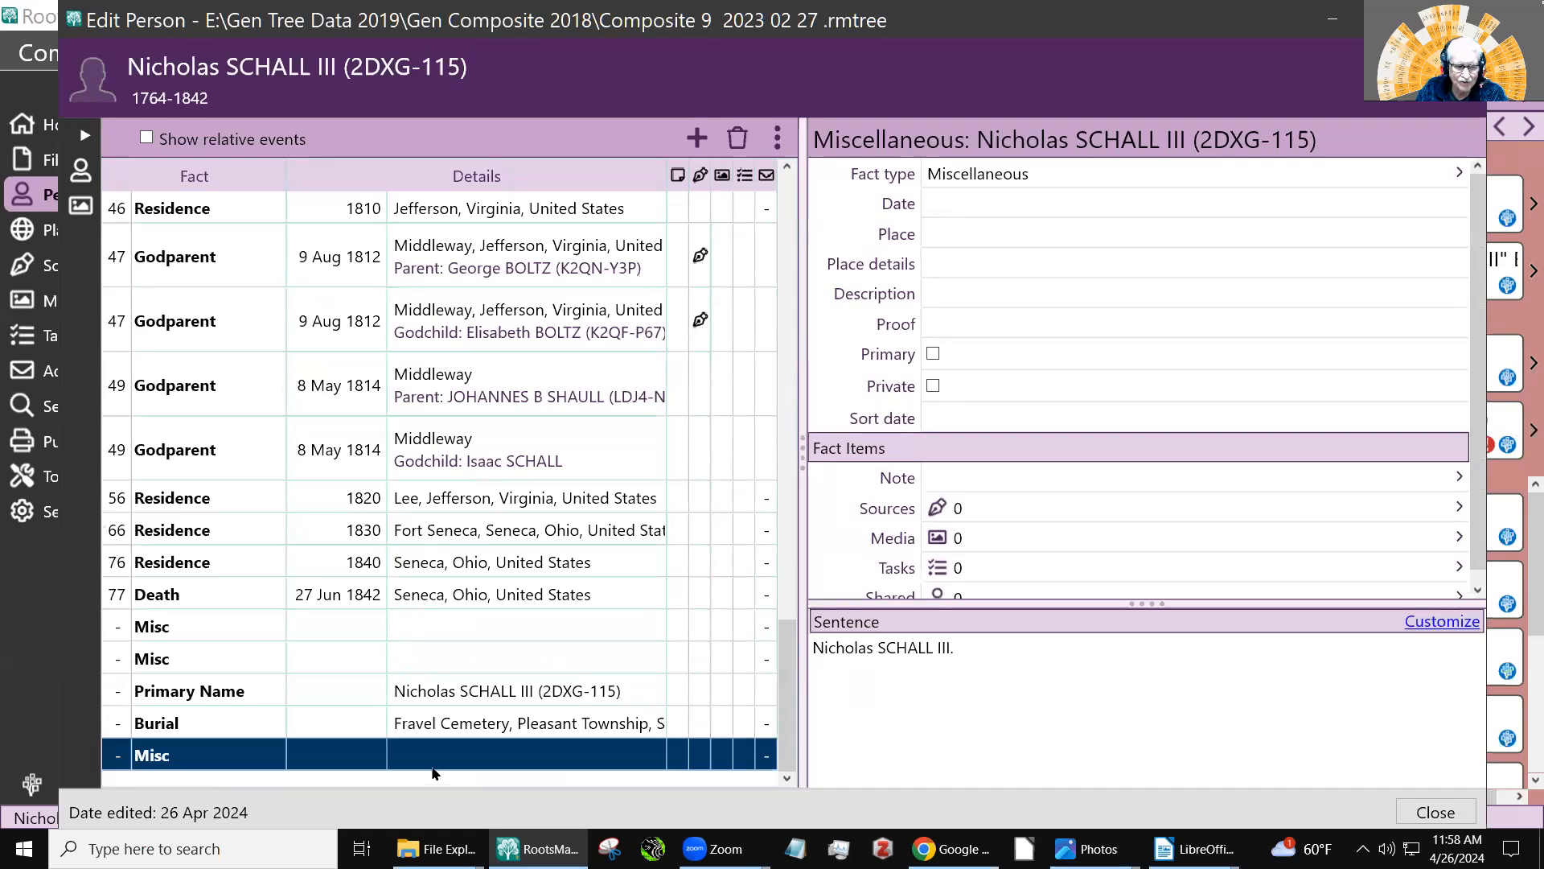
click(956, 202)
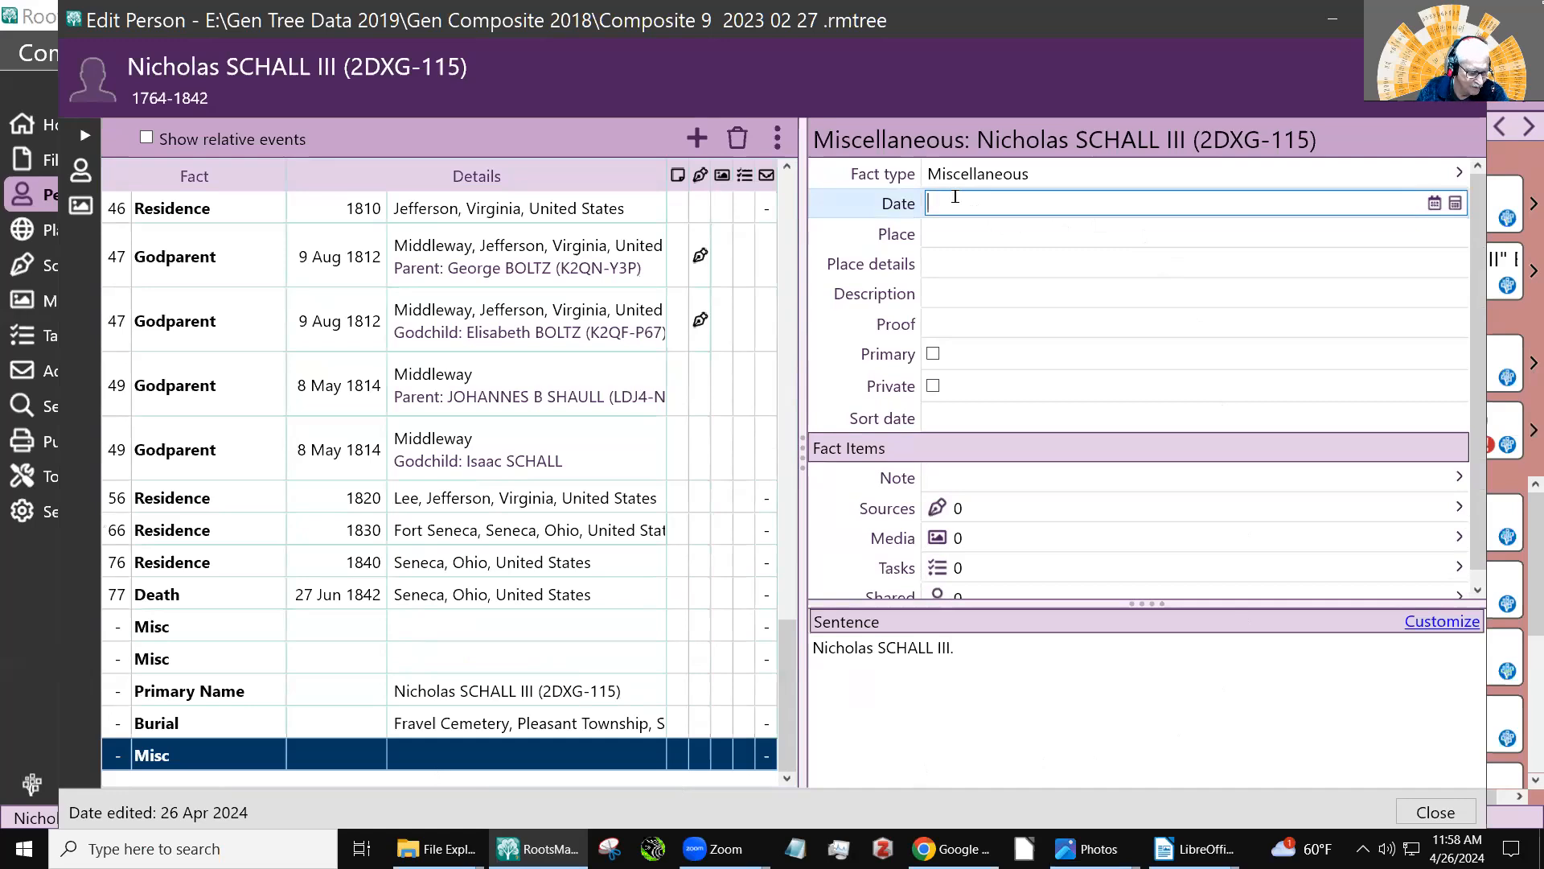
text(3 dec 1797)
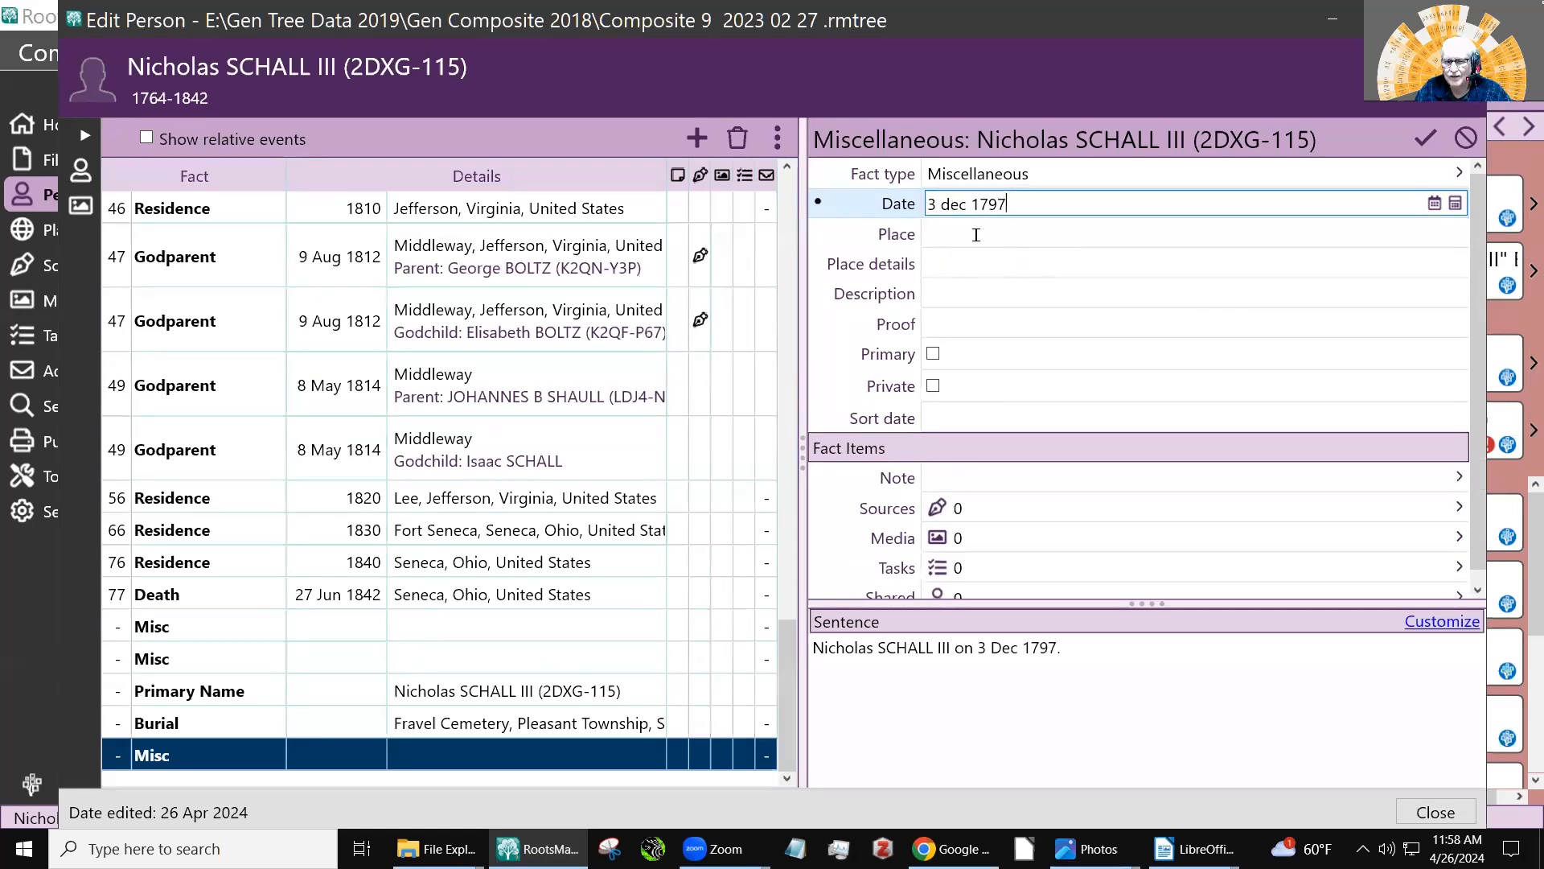
- Check the dated Berkeley place names in the "For smithfield project .doc" document in LibreOffice Writer and return to RootsMagic
click(967, 233)
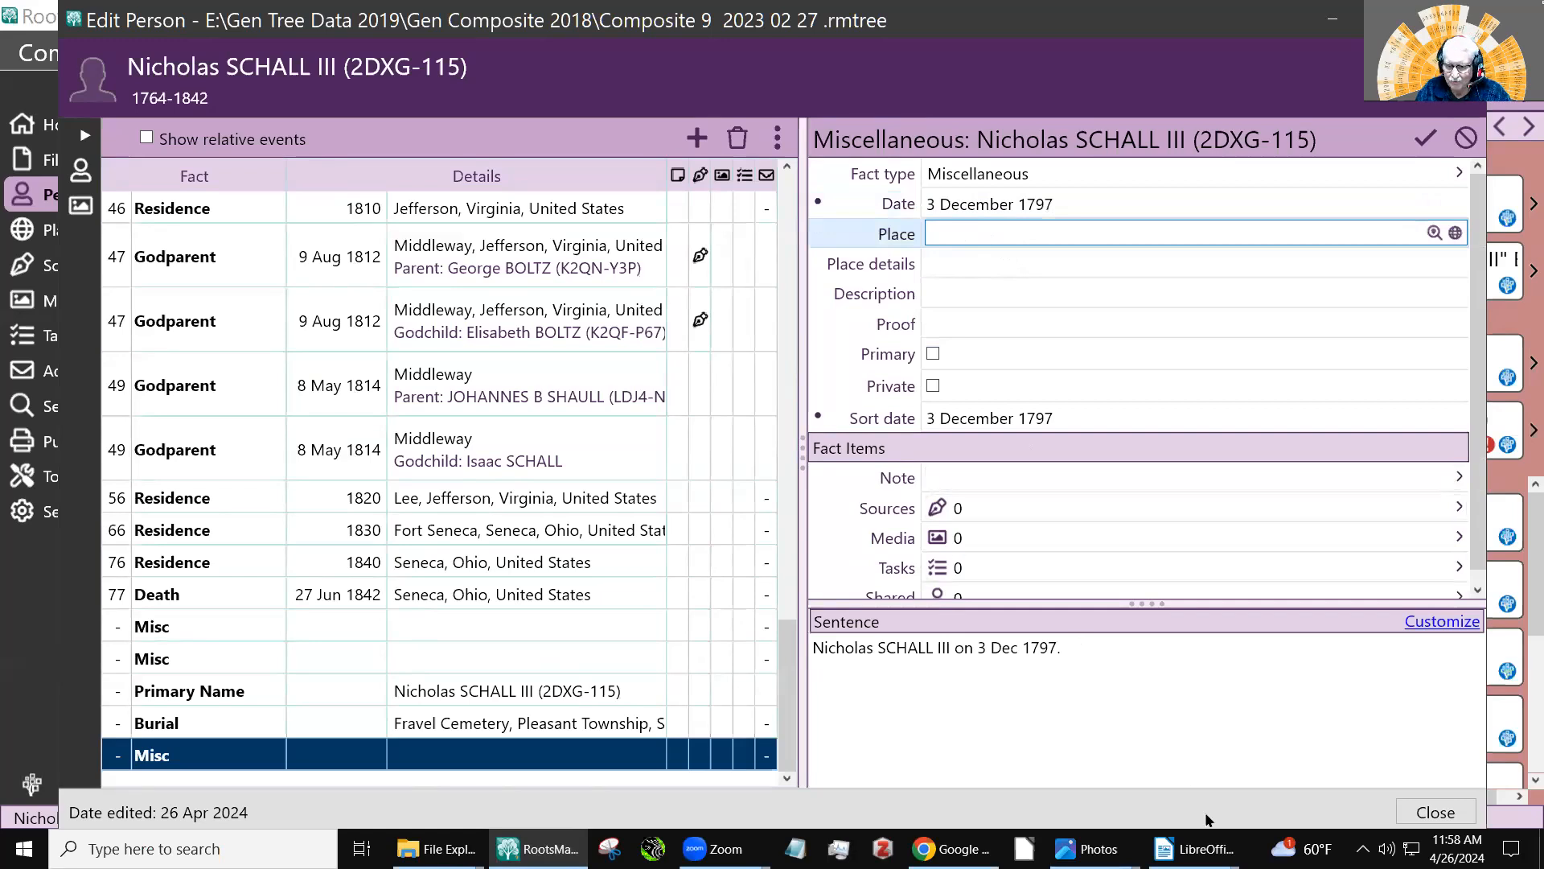
click(1194, 849)
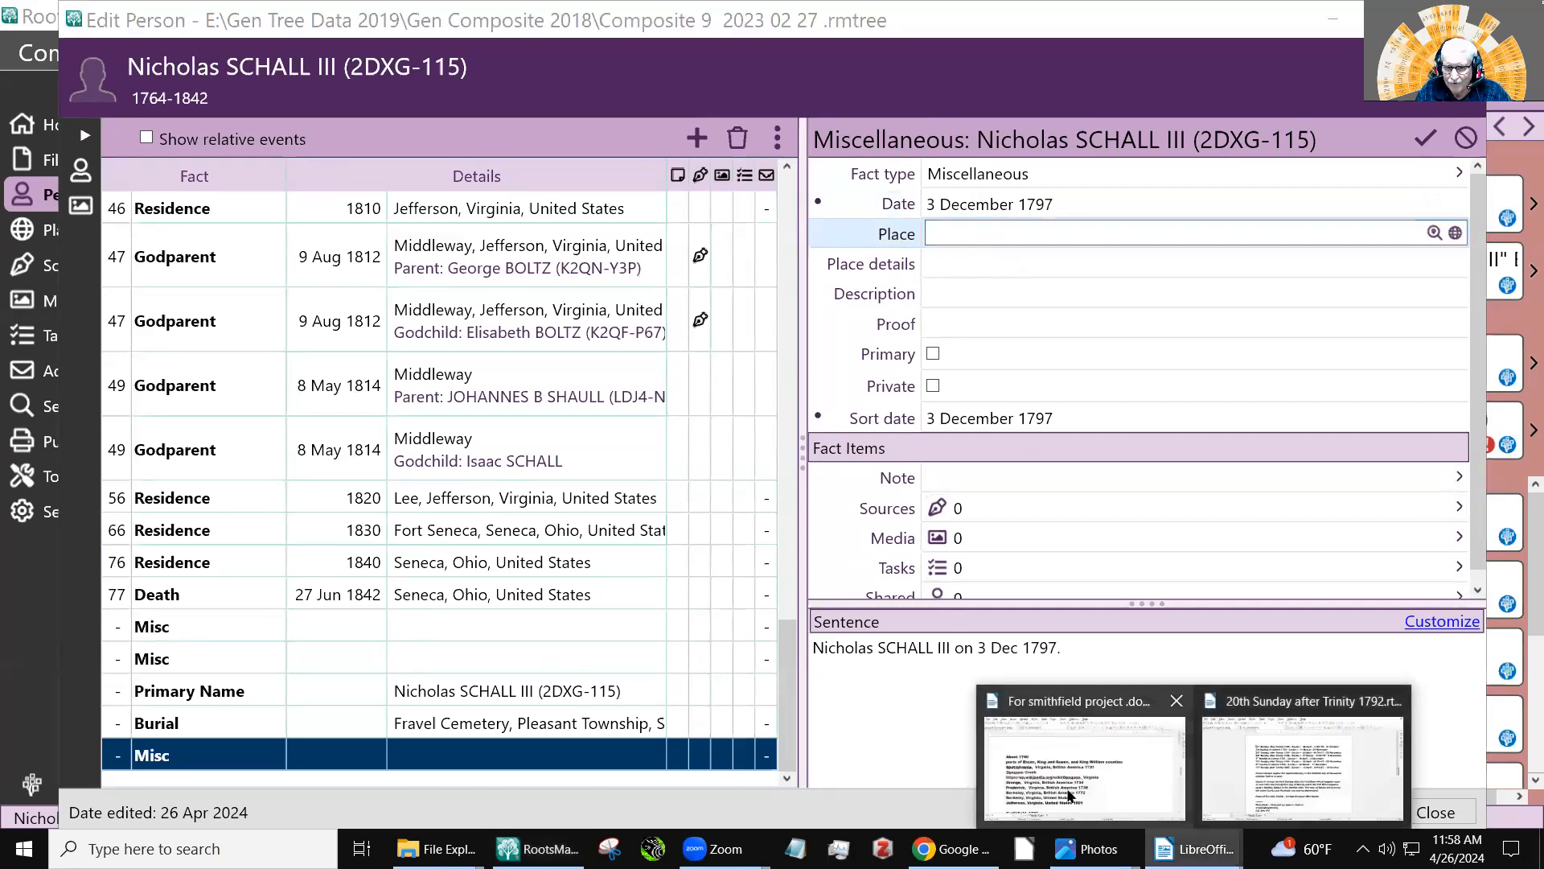
click(980, 727)
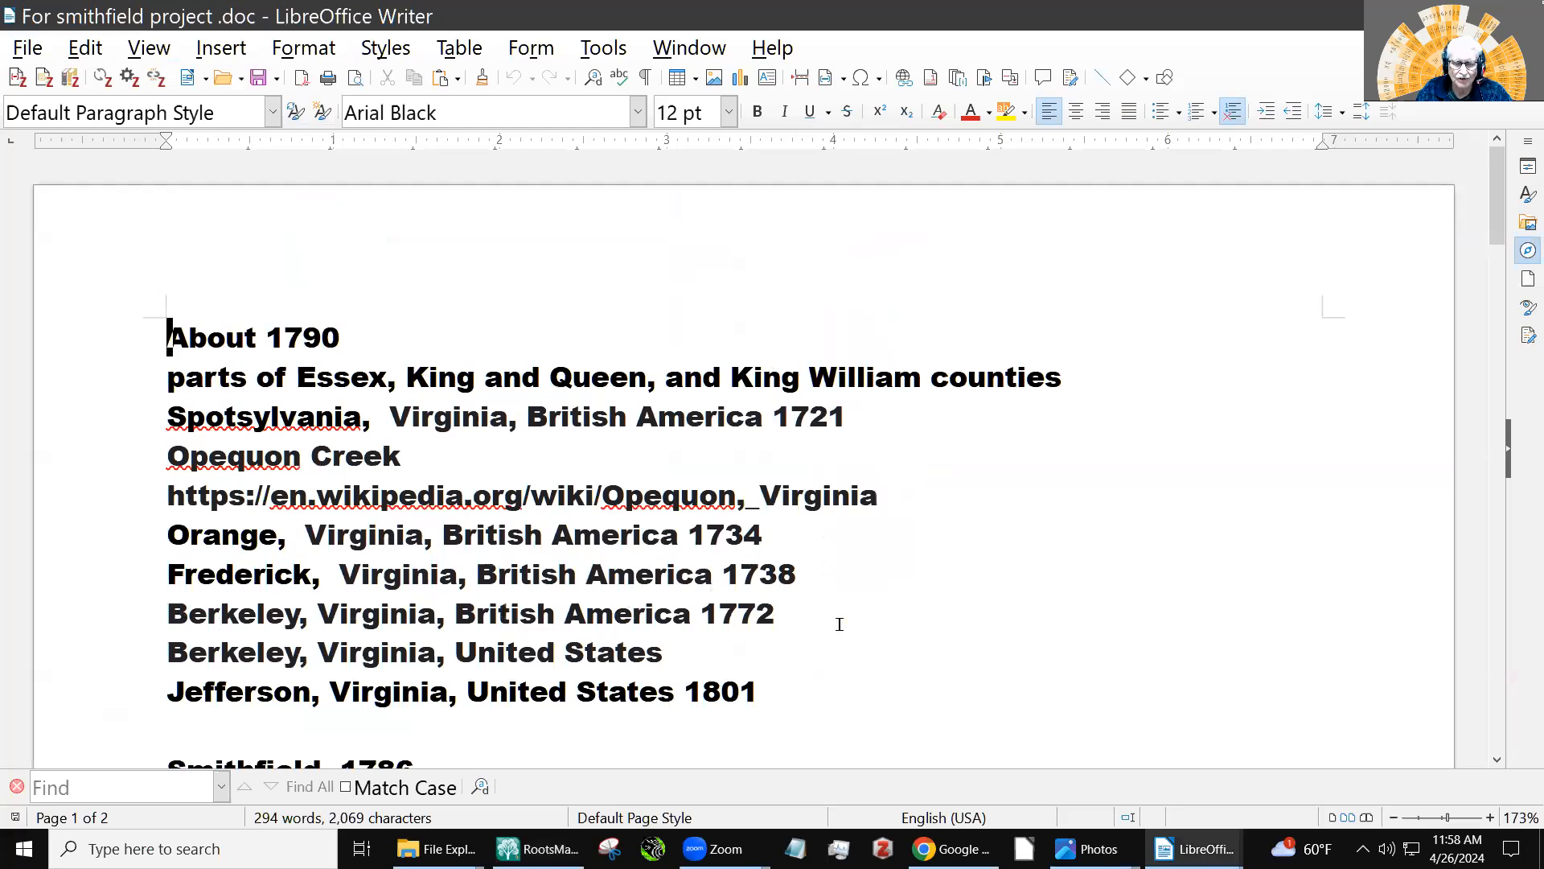
click(794, 617)
drag(802, 620, 126, 613)
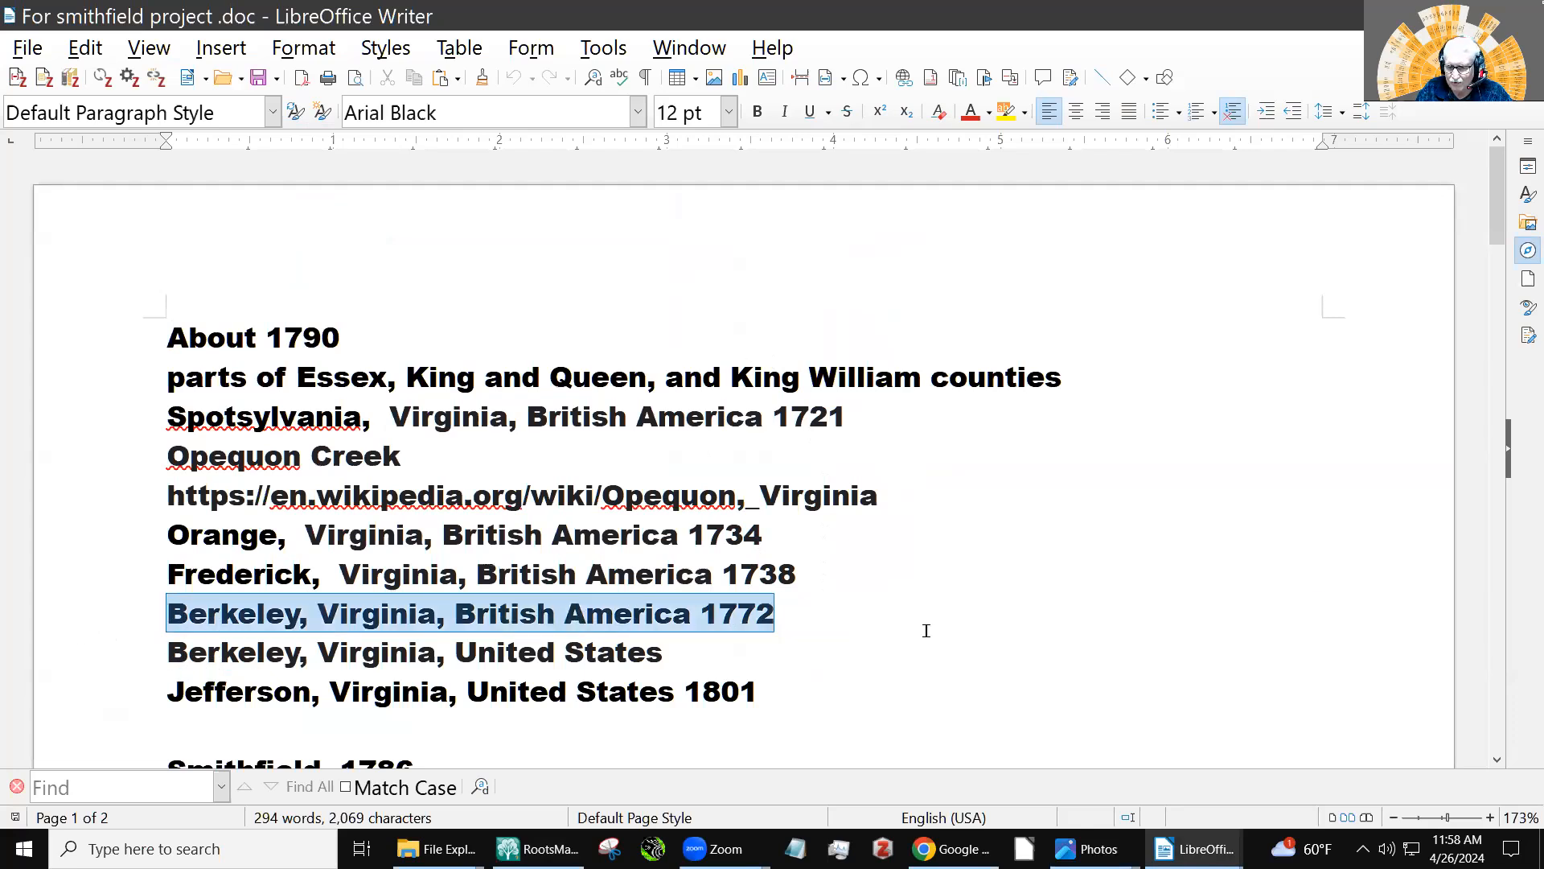
key(alt+Tab)
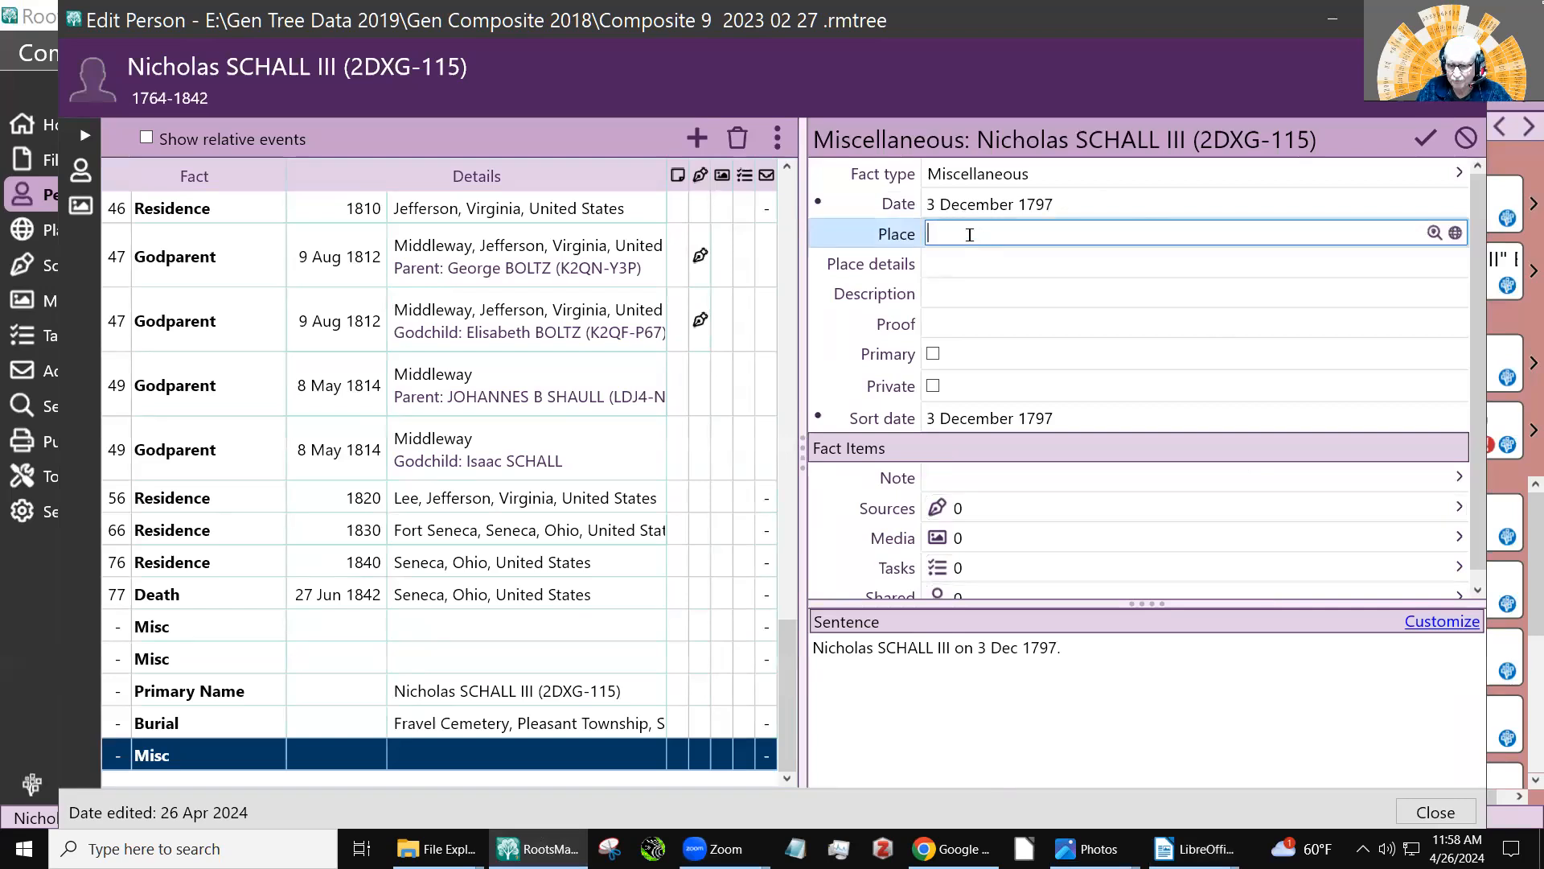
- Set the fact's place to Berkeley, Virginia, United States and its description to "Recieved communion from" followed by the pastor's full name
text(Ber)
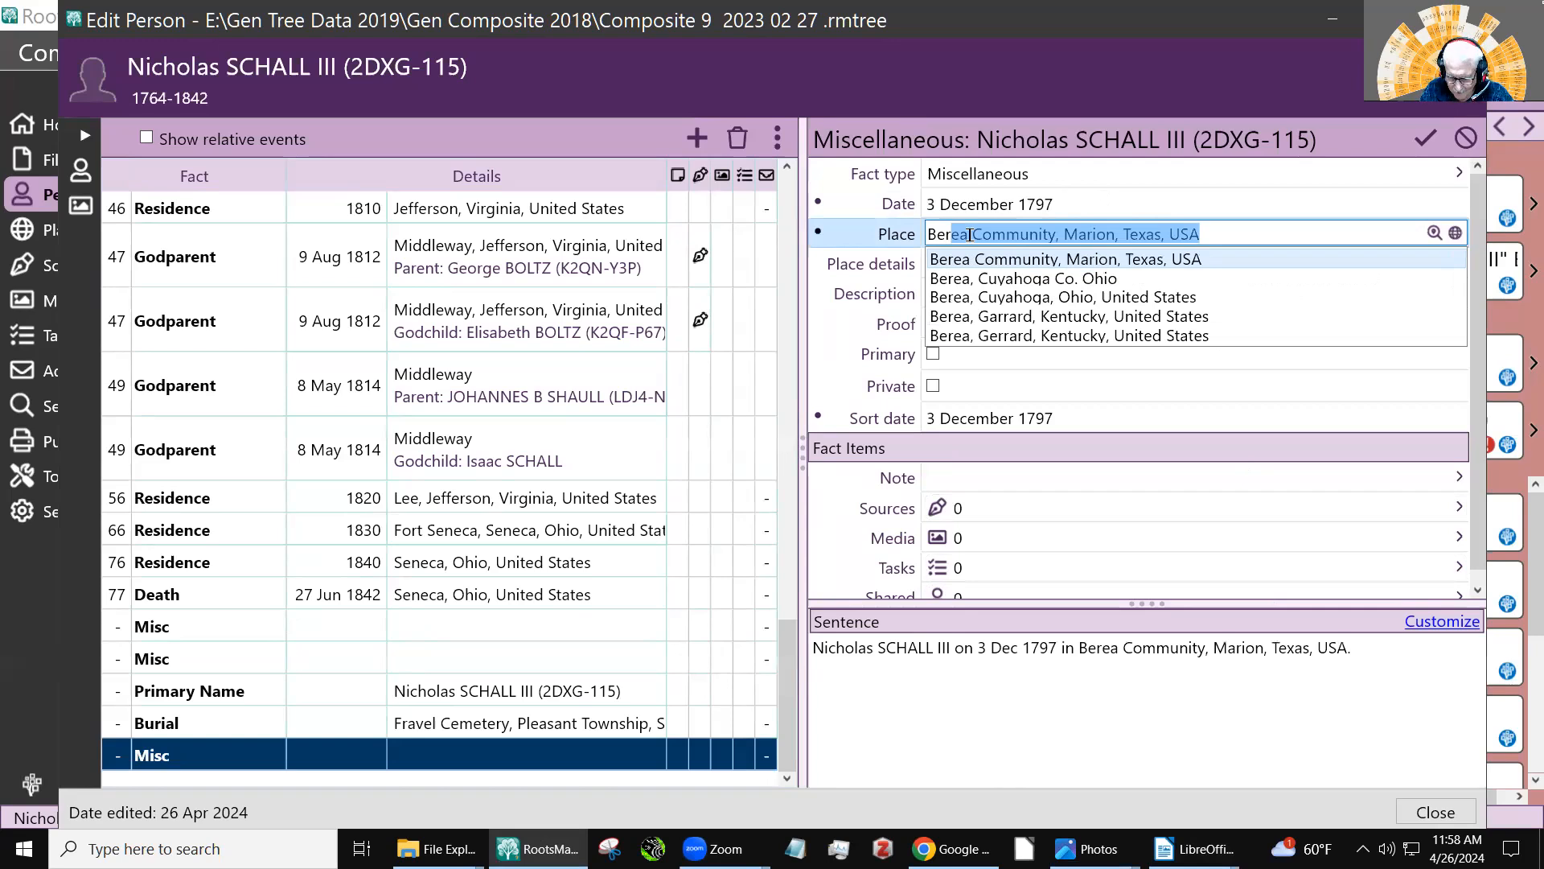
text(keley)
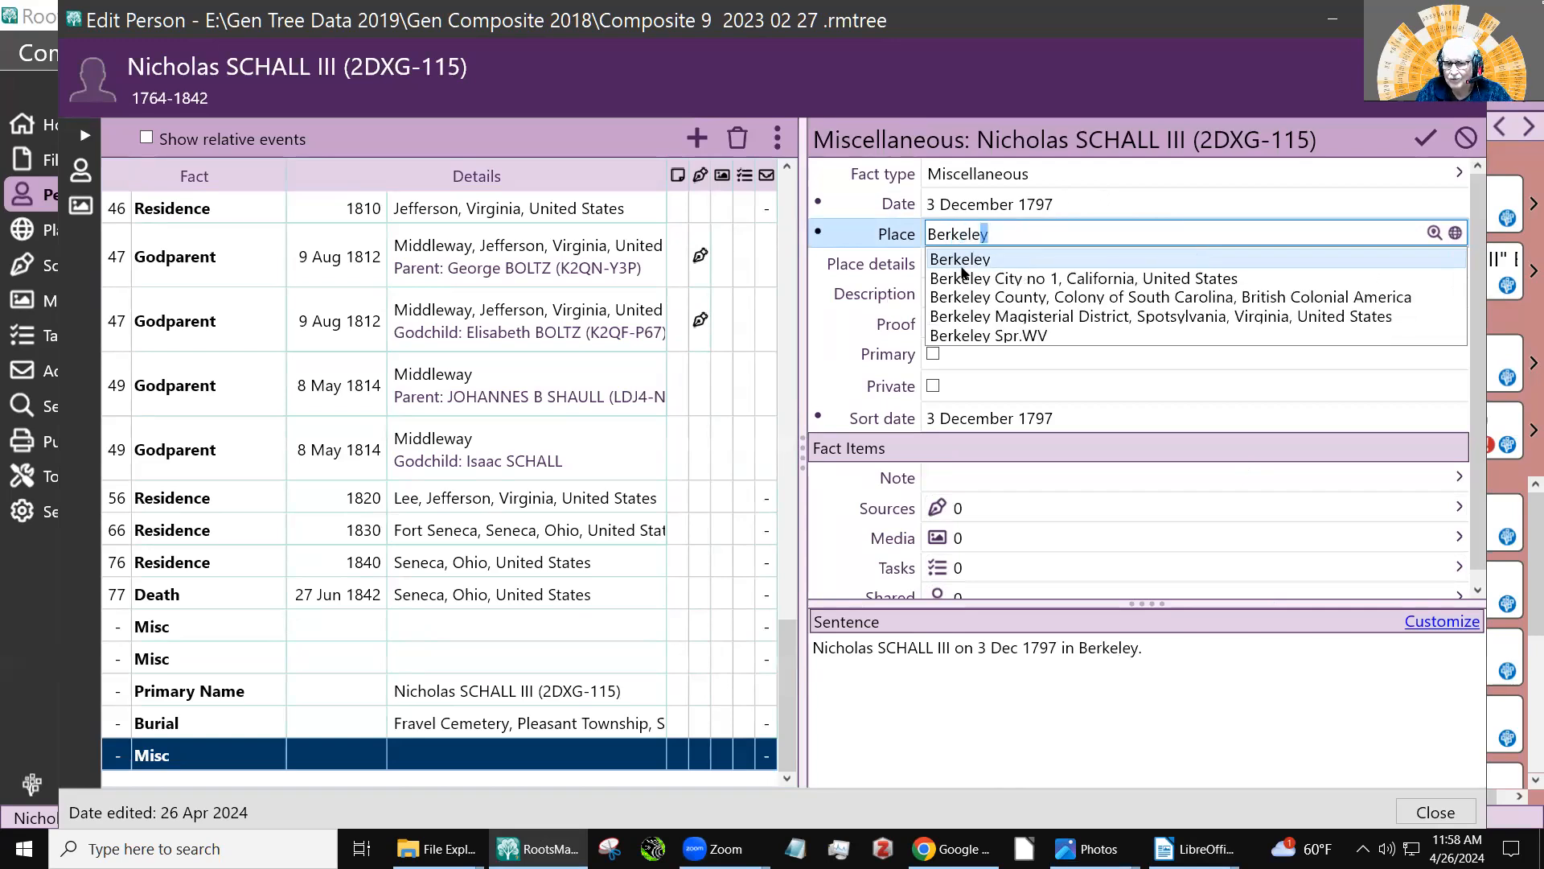
click(960, 263)
text(, virginia)
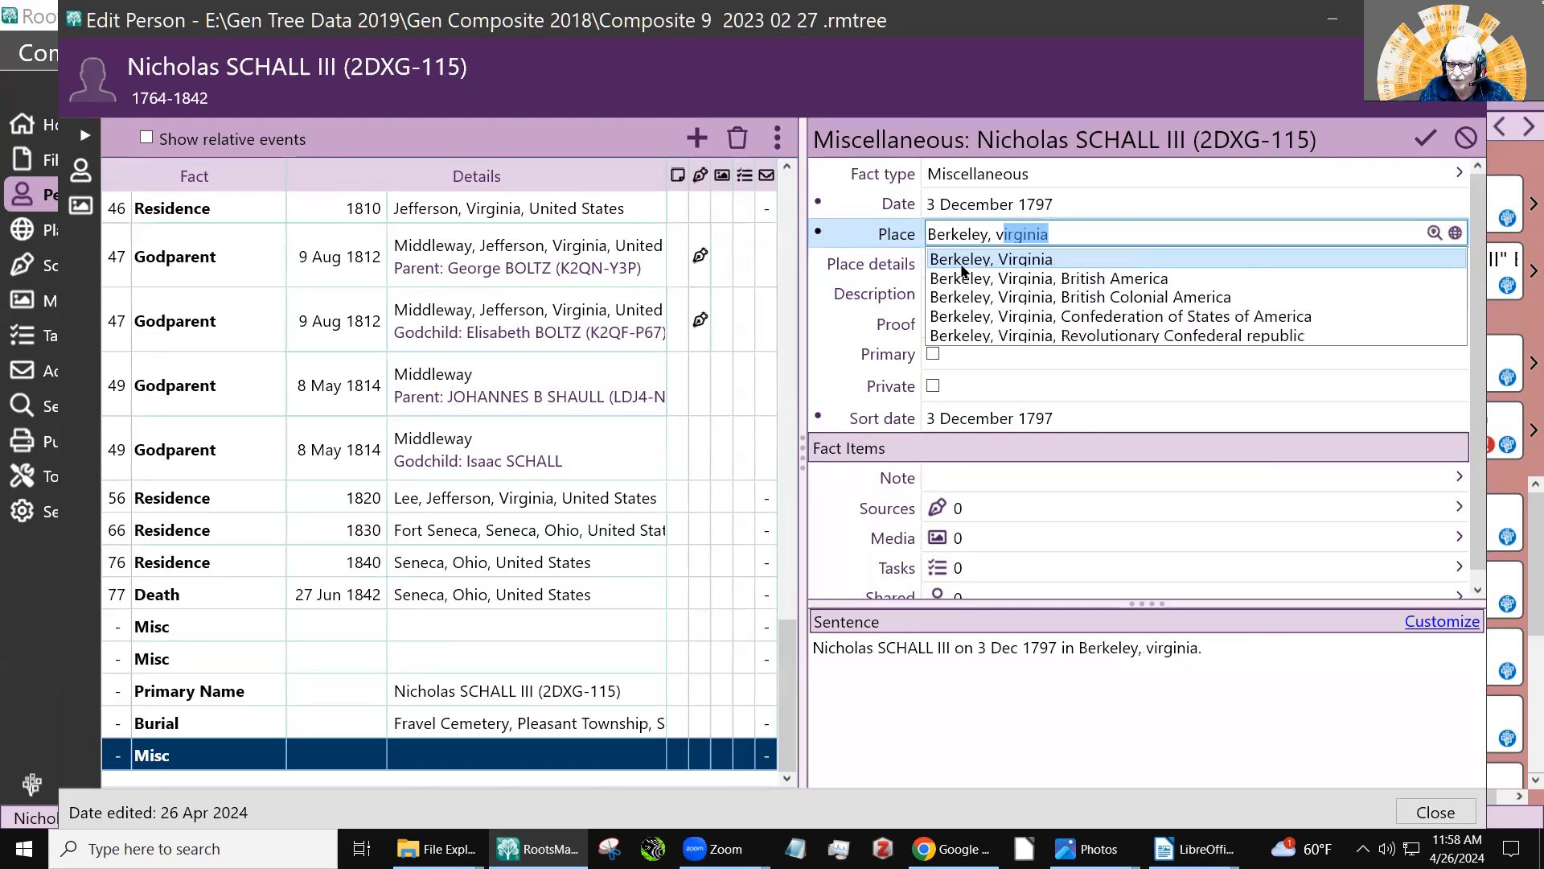
click(962, 256)
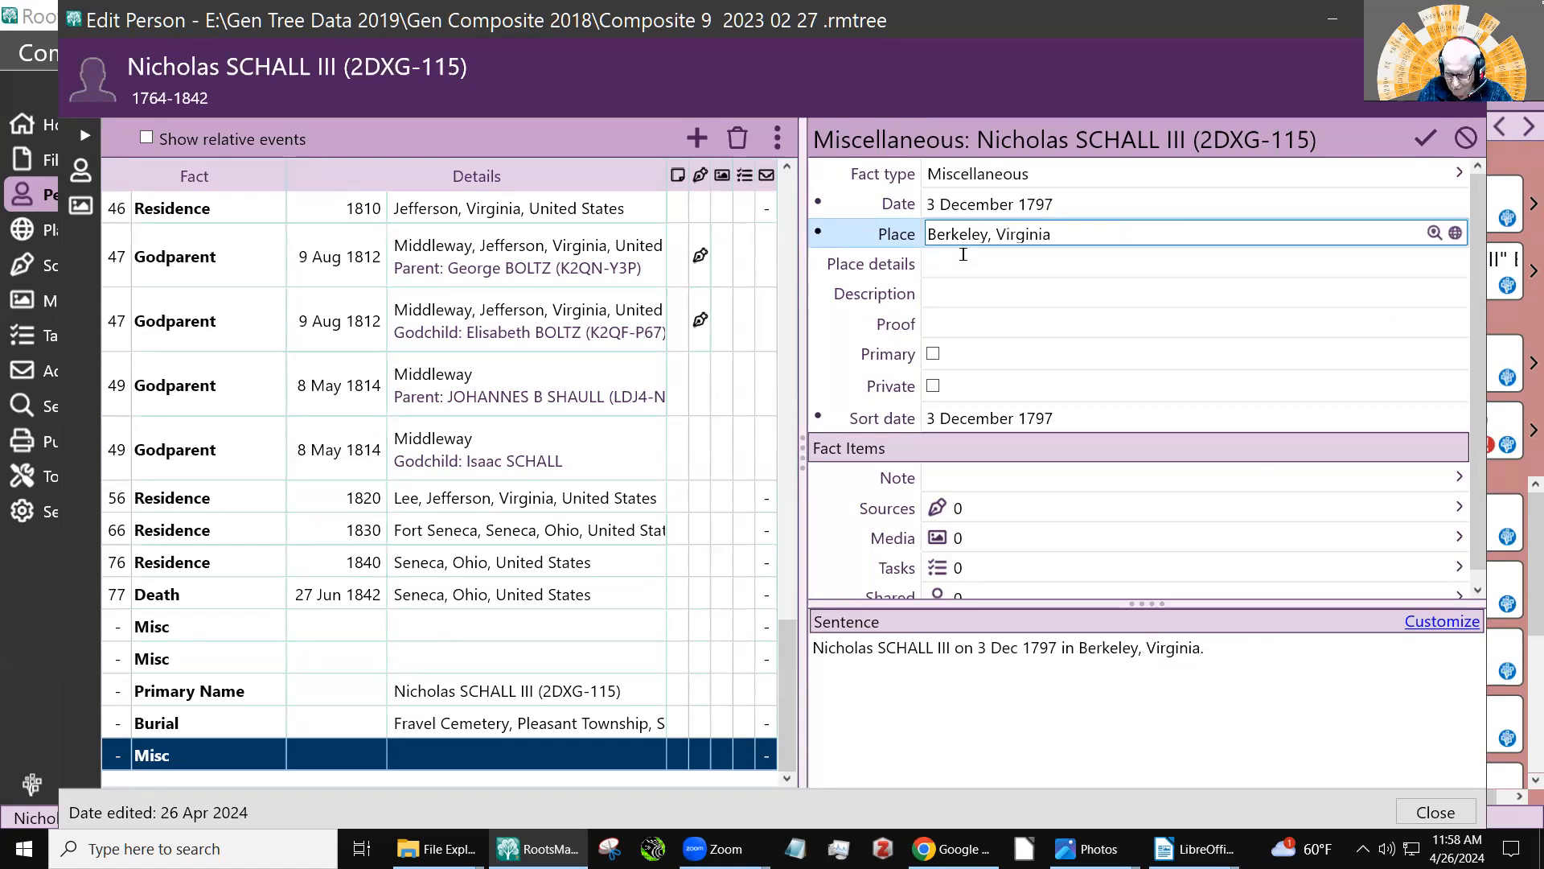
text(, united State os America)
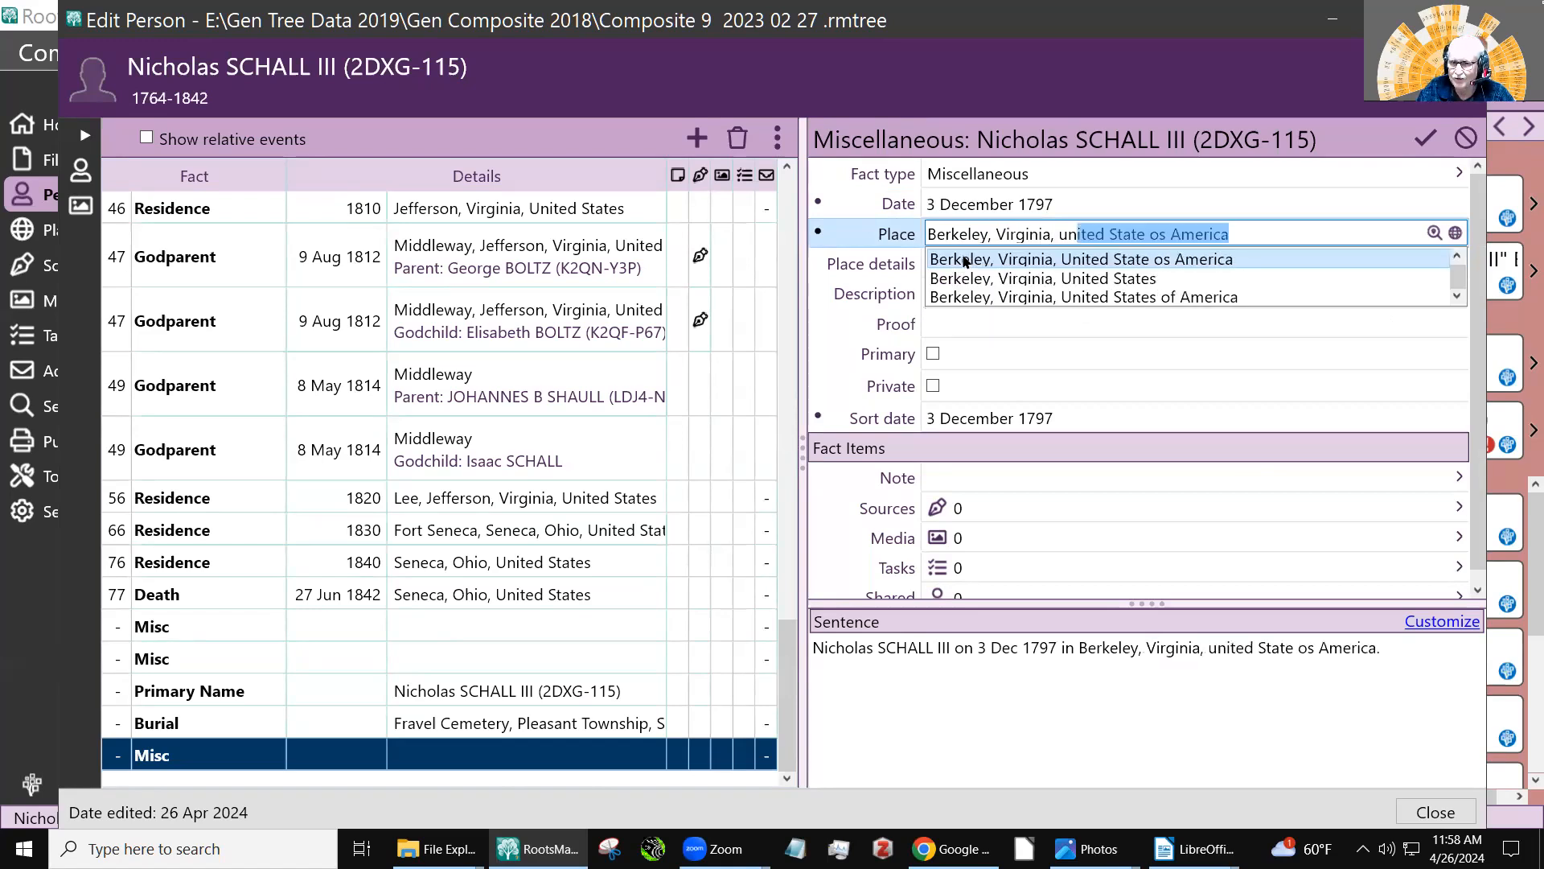
click(987, 277)
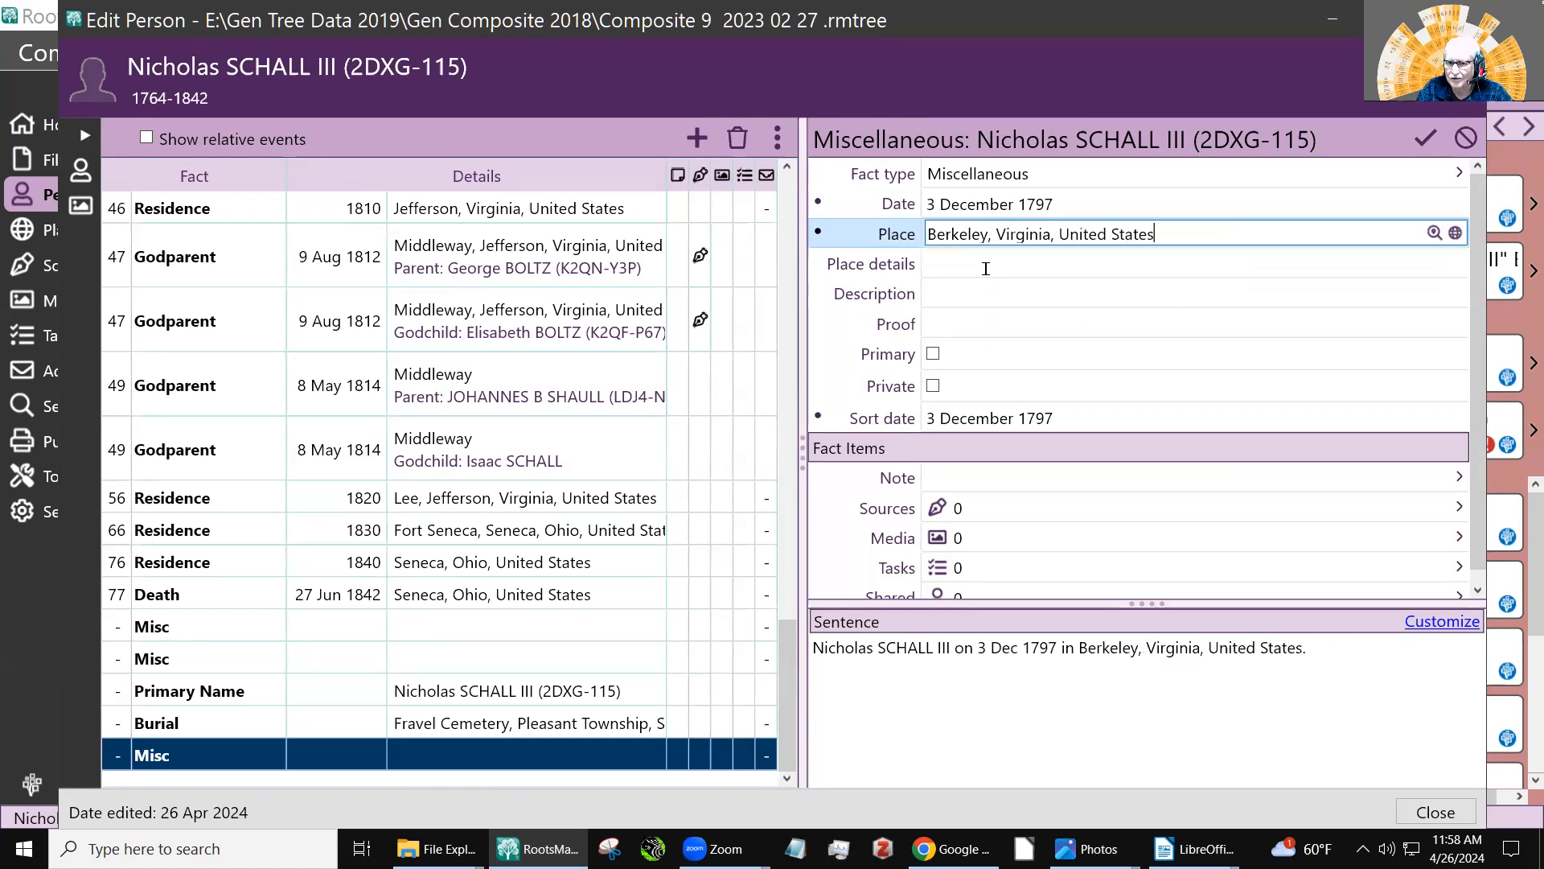
click(973, 293)
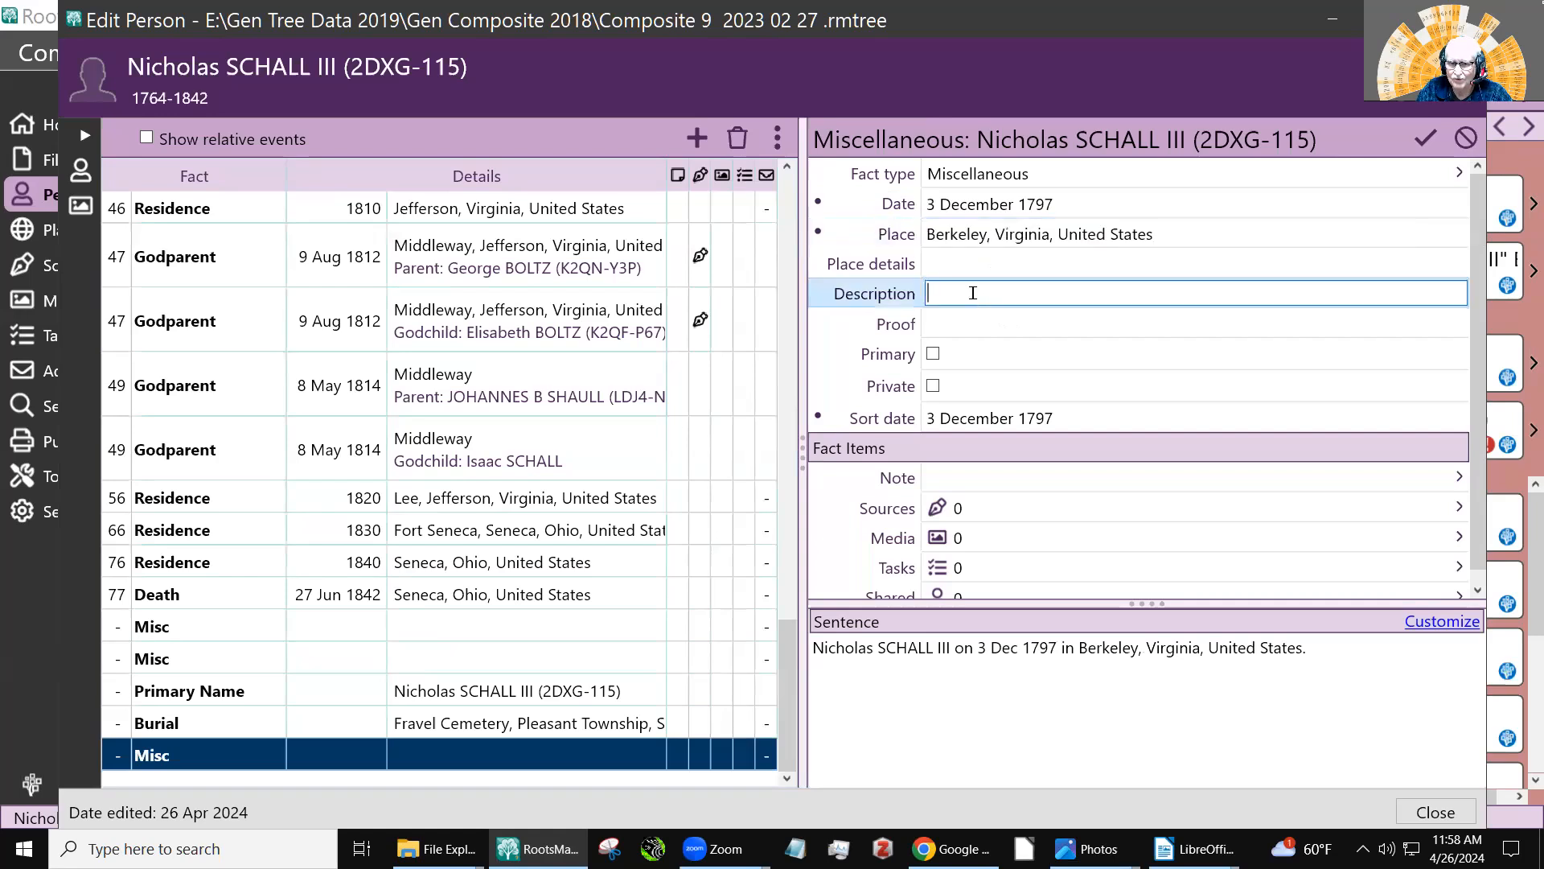
text(Recieved communion from Johann David Young)
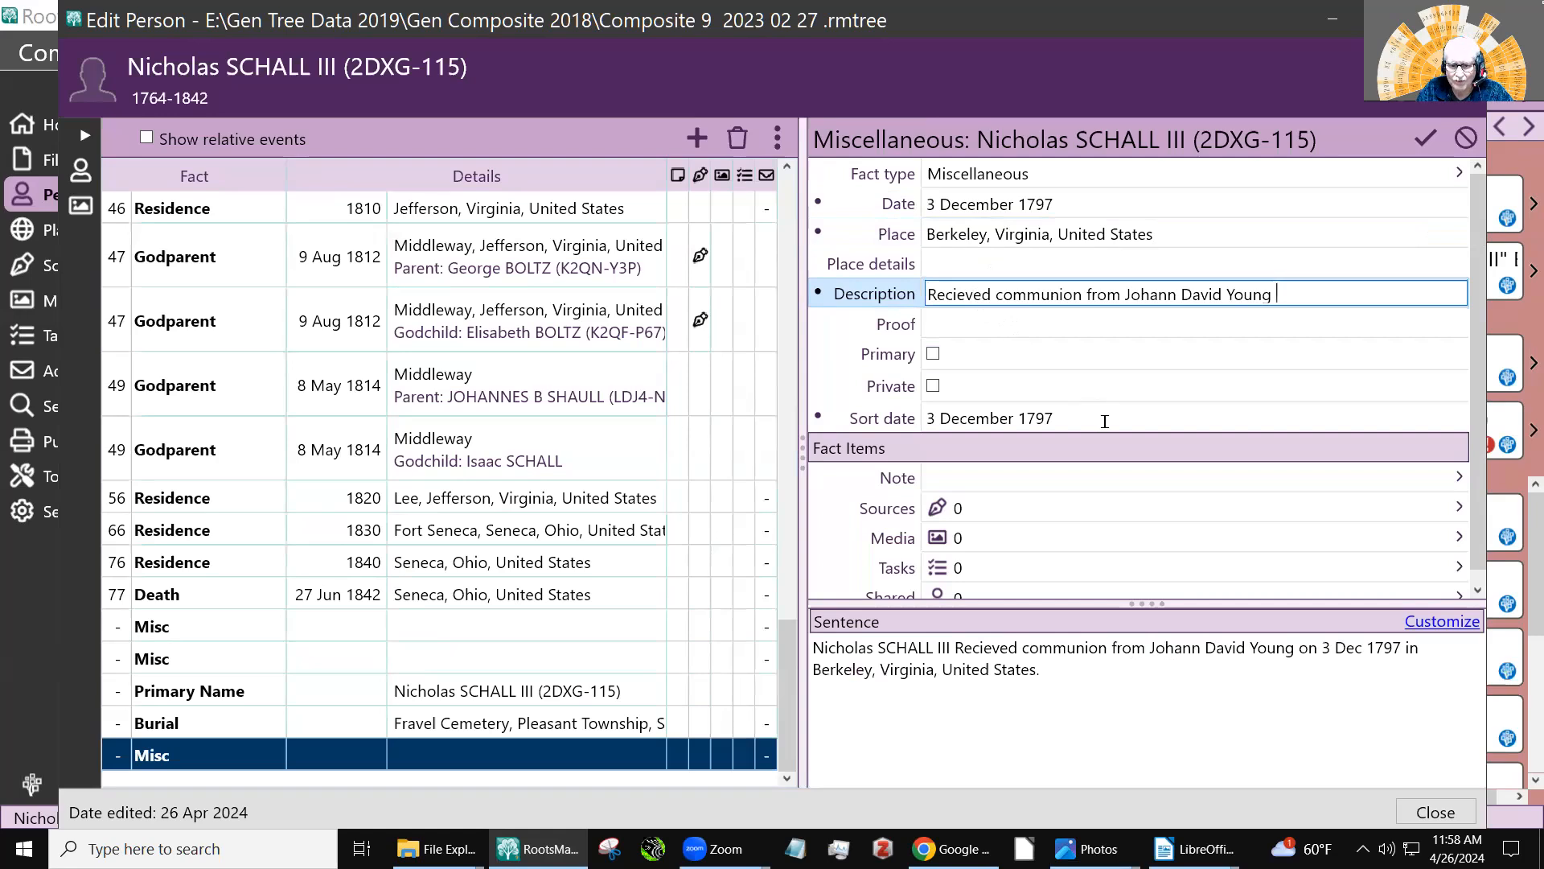
- Start a new source citation for the fact from the existing source "Virginia, West, Jefferson, Smithfield, Lutheran Register 1792-1826"
click(936, 507)
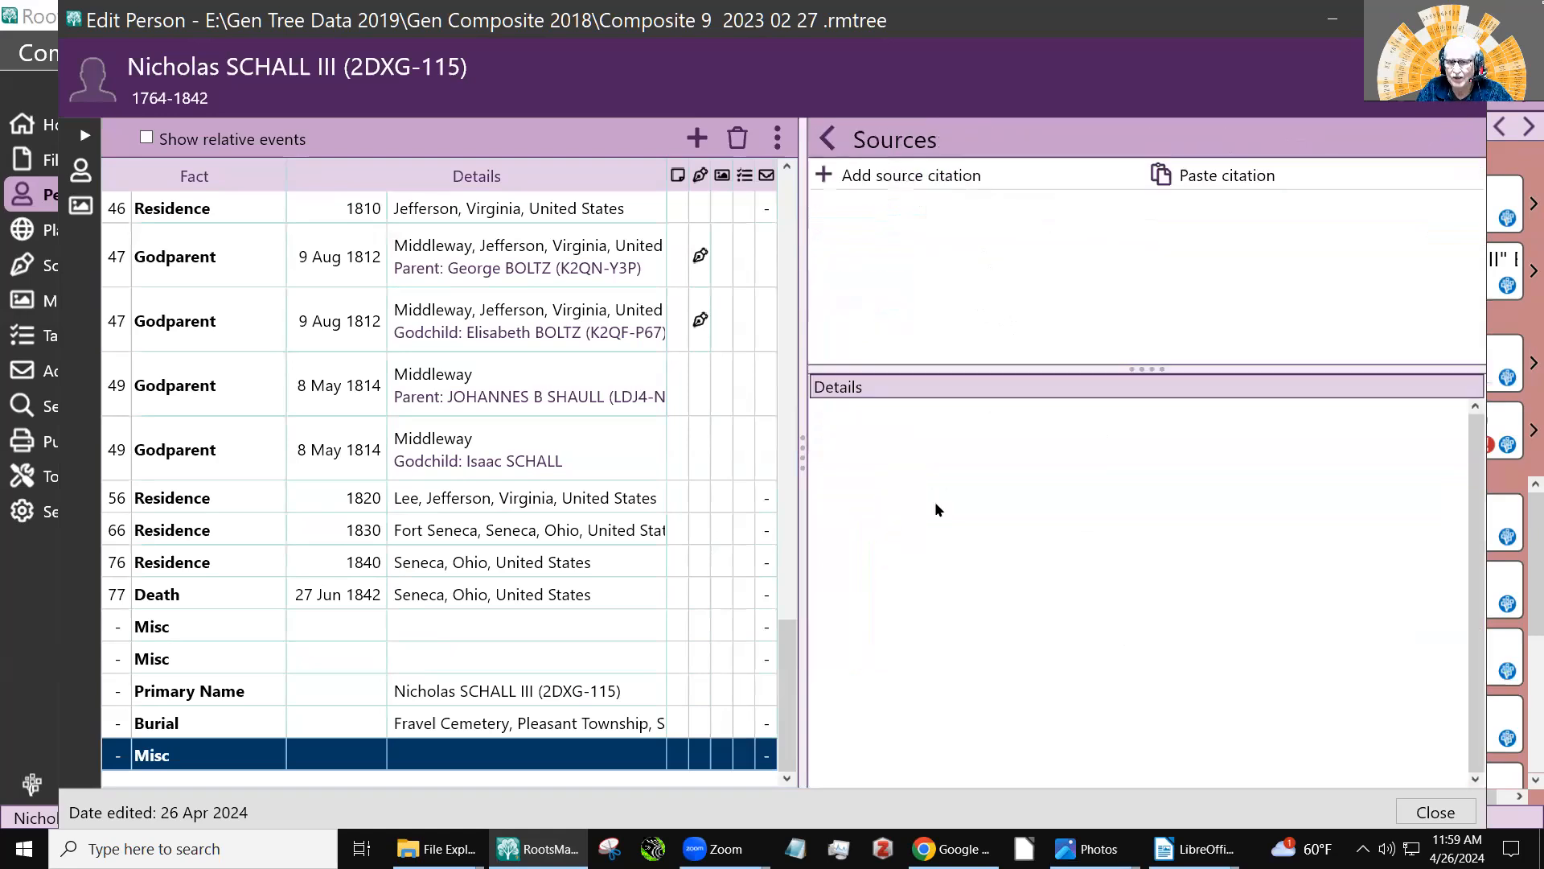
click(877, 173)
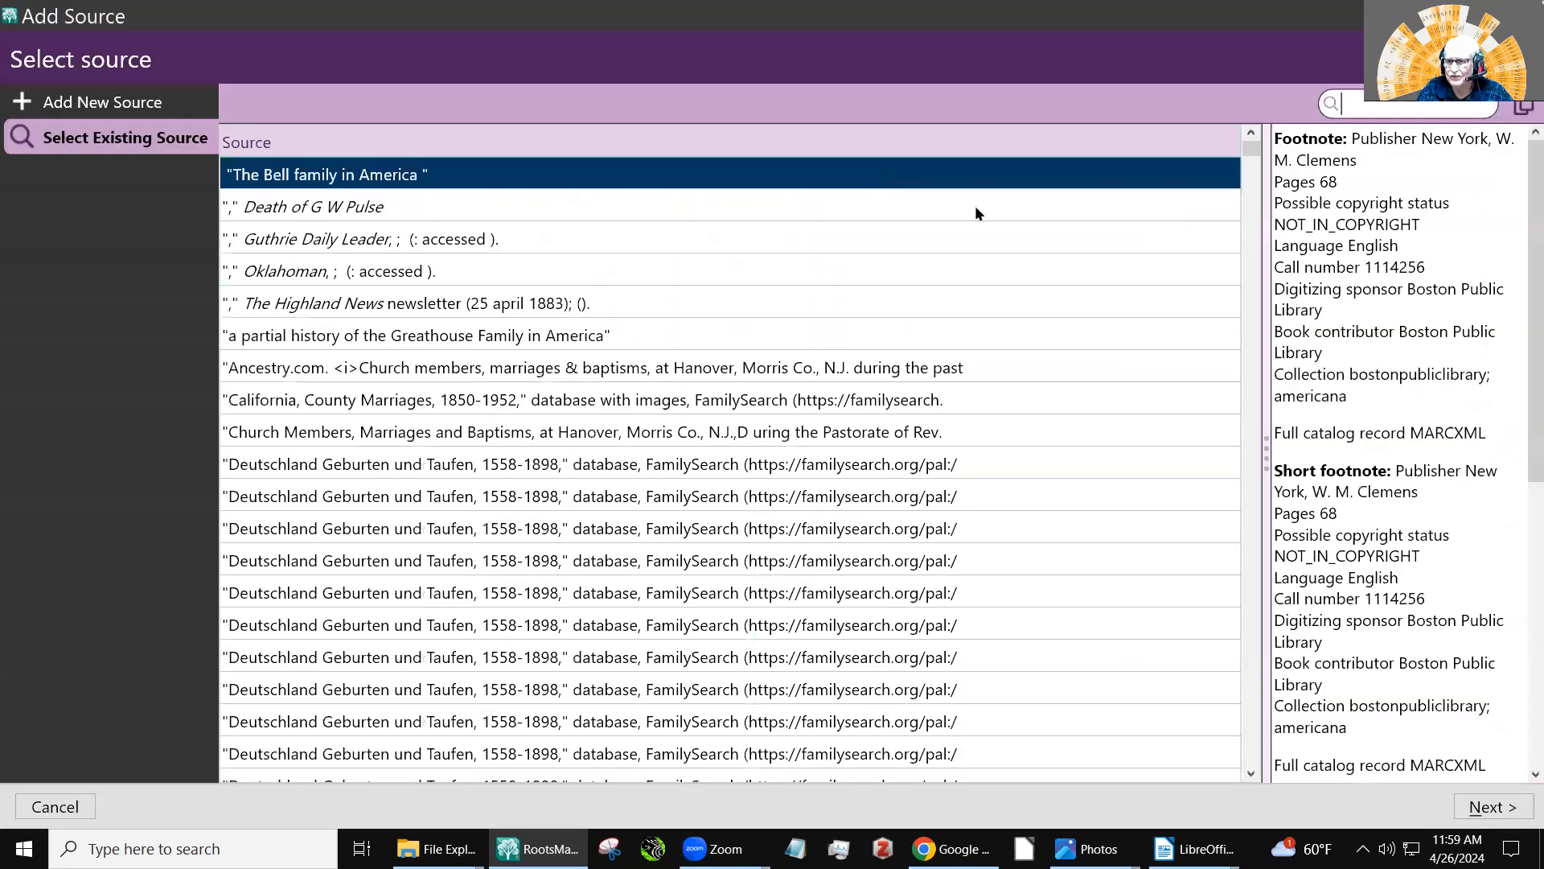
text(smithfield)
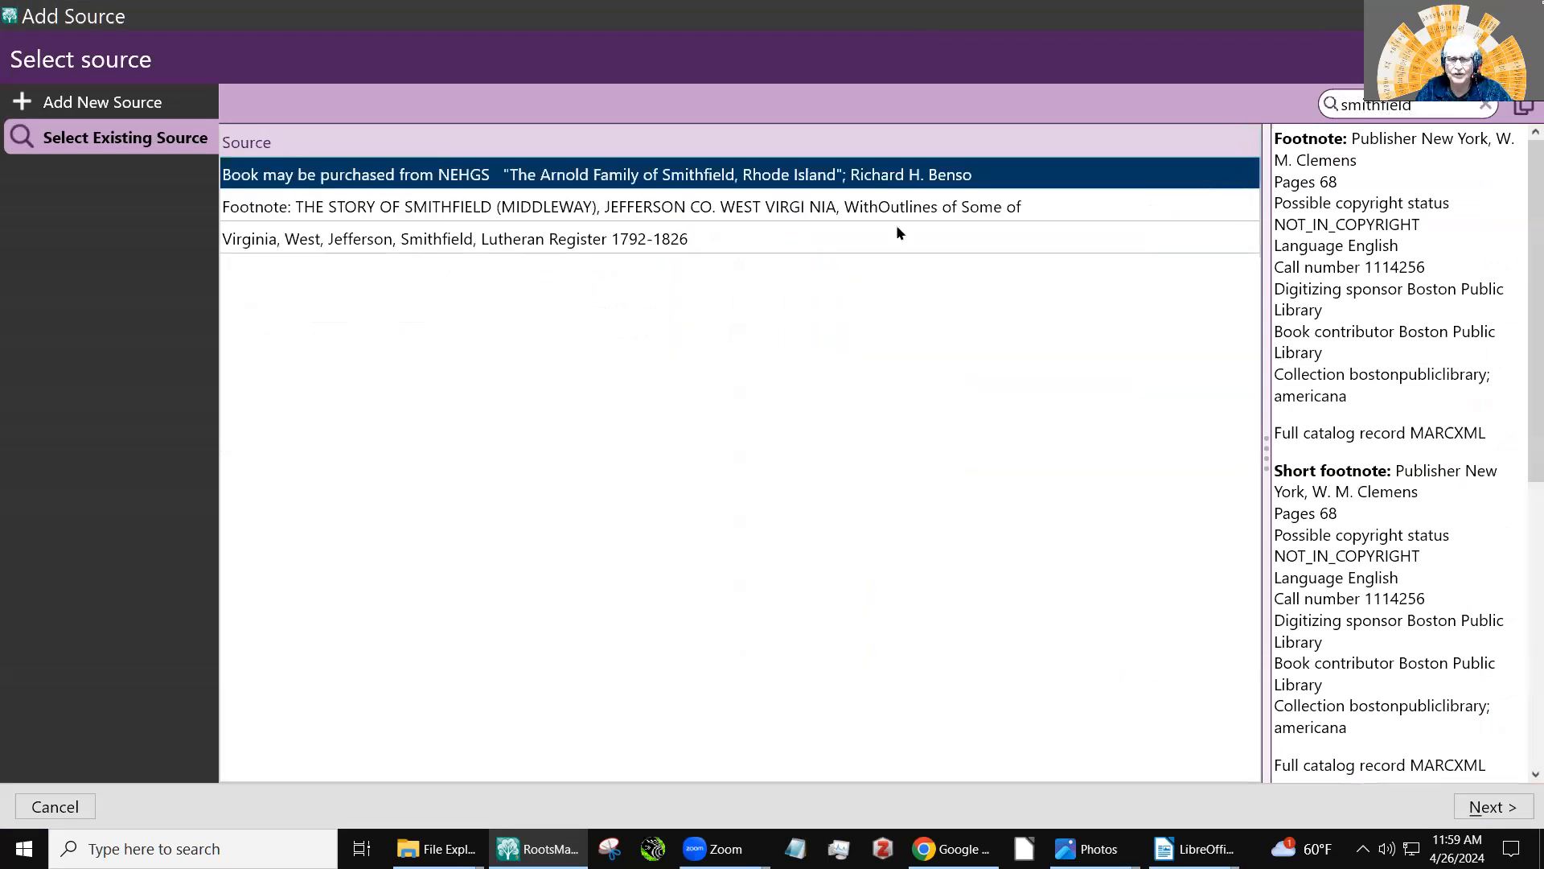
click(572, 244)
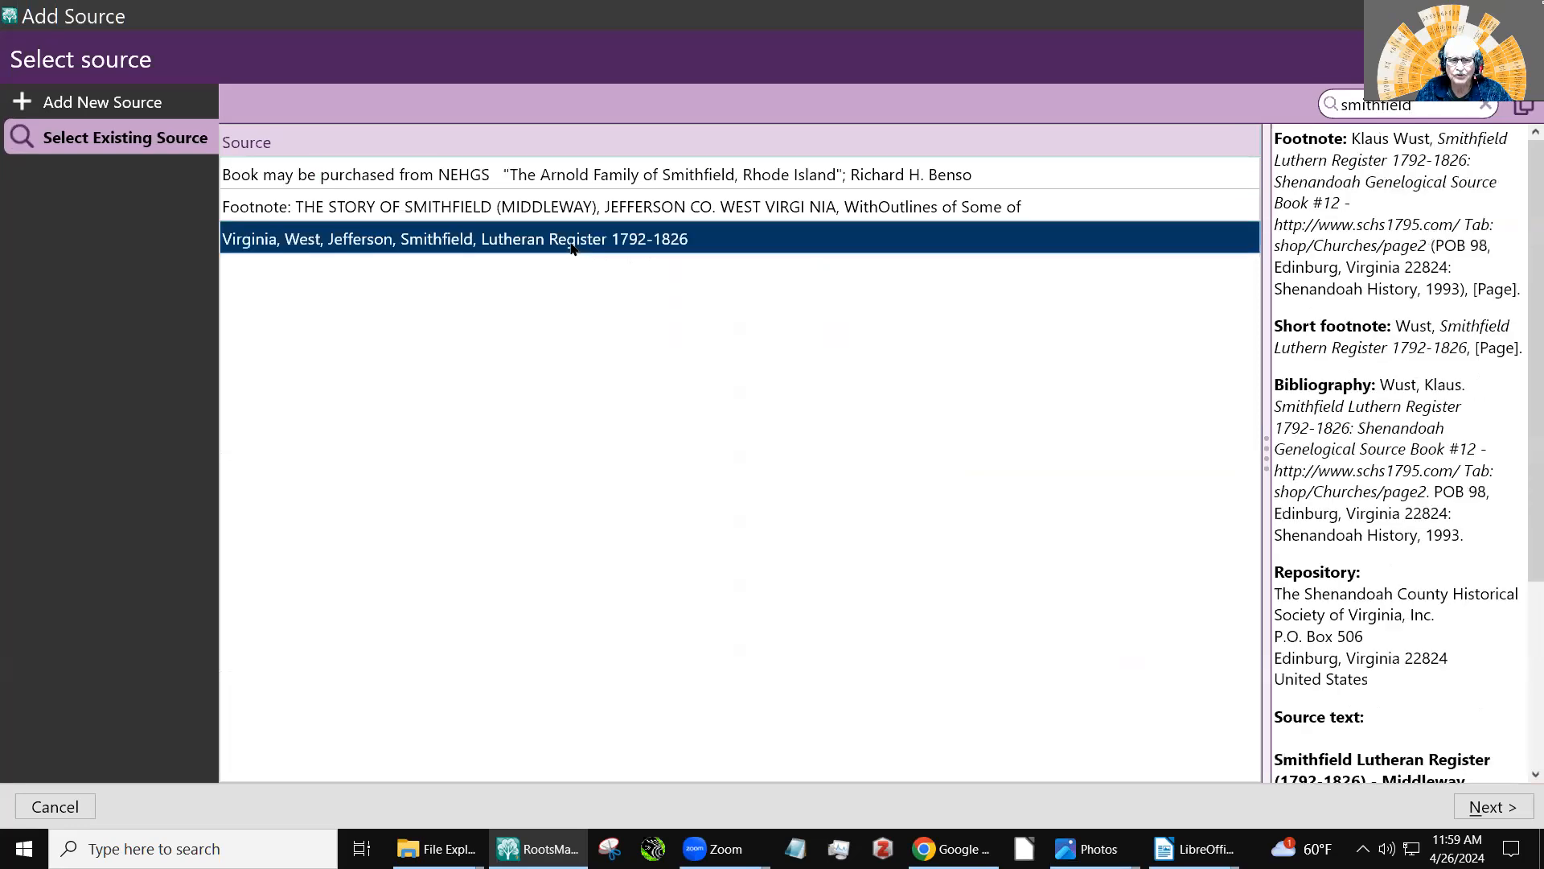
double_click(572, 244)
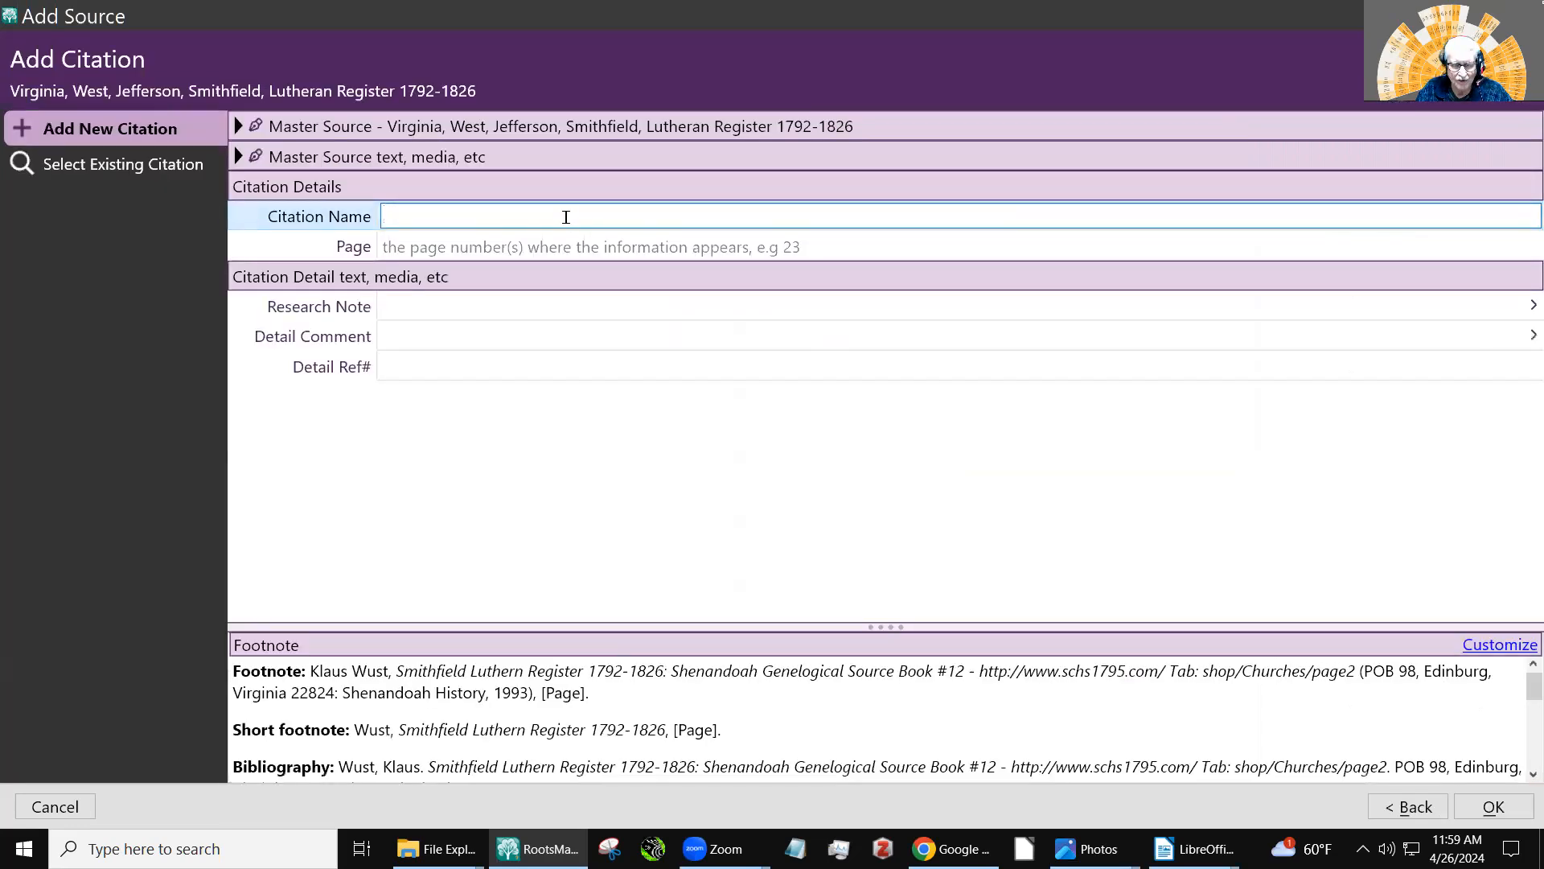
- Check the register scan in Photos for the communicant's name spelling and page number, and return to the RootsMagic citation
click(1095, 848)
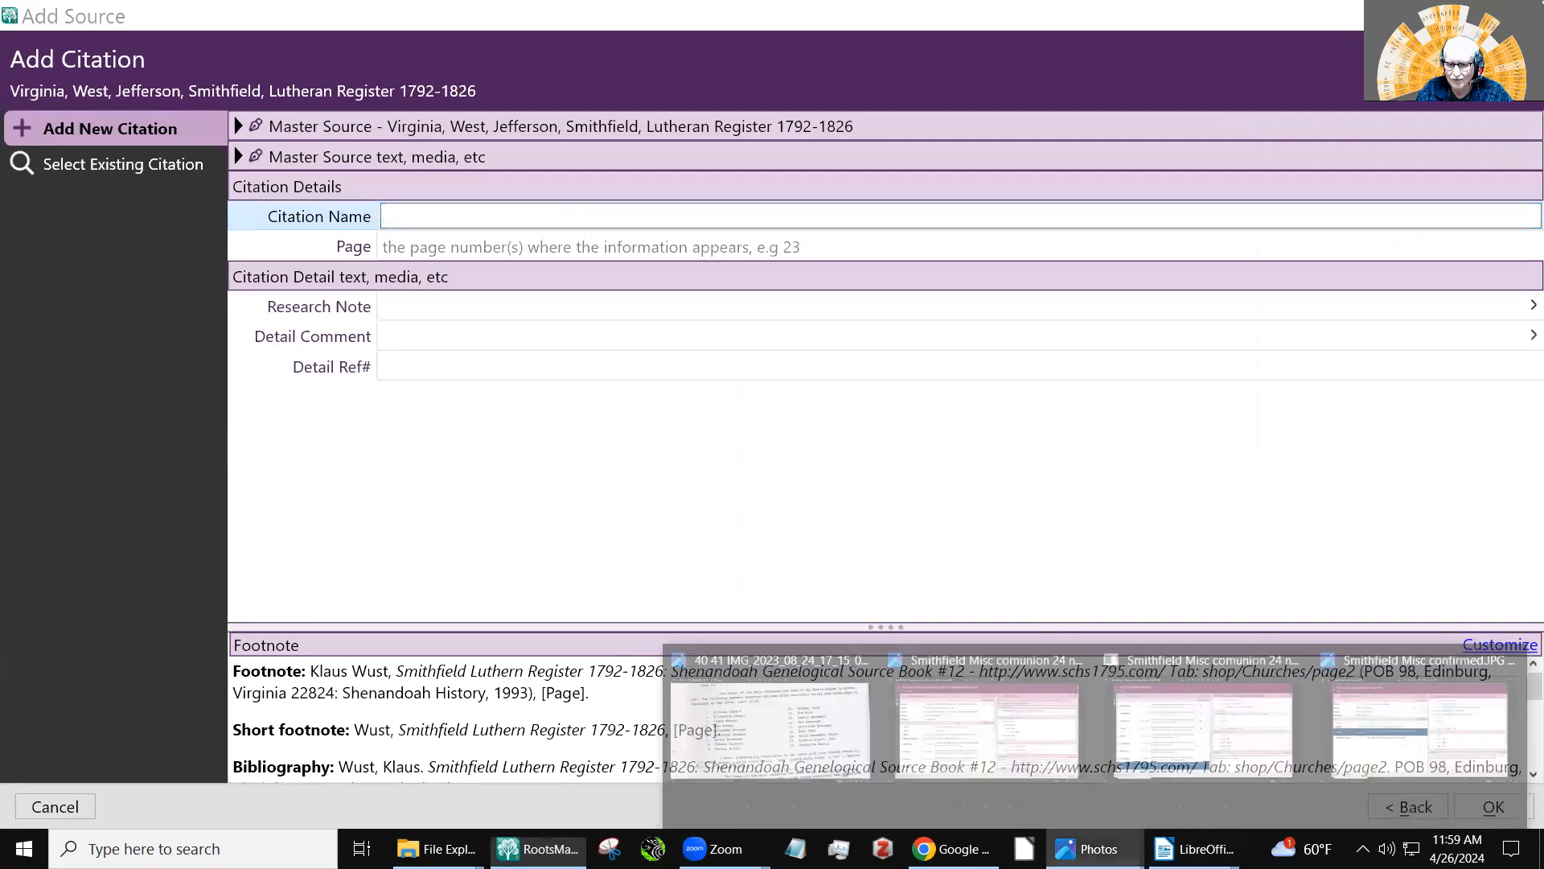
click(751, 736)
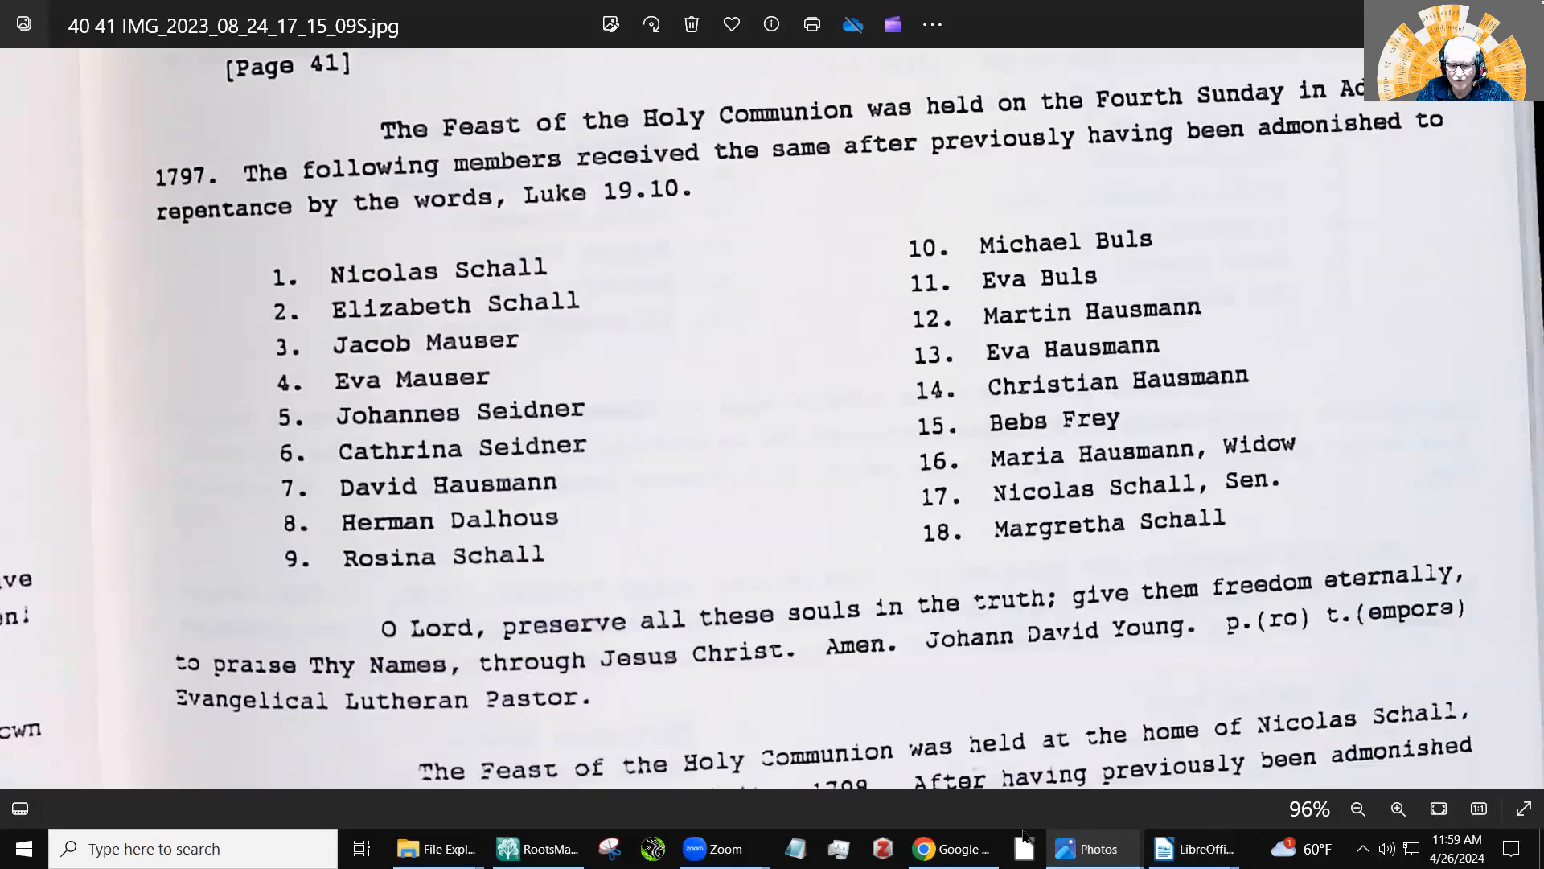
click(537, 849)
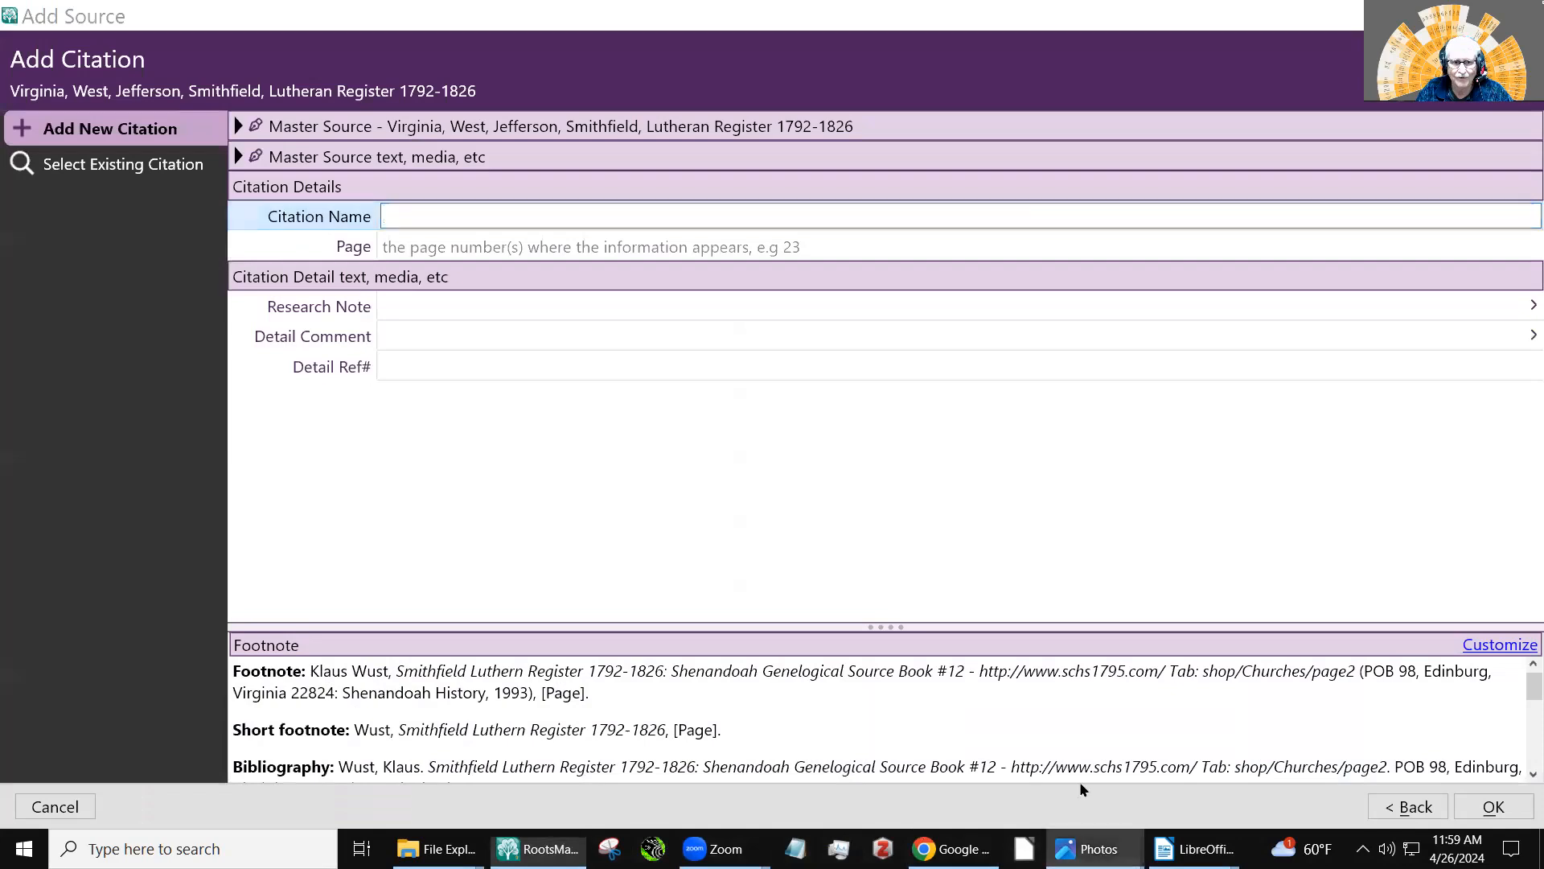
mouse_move(1086, 848)
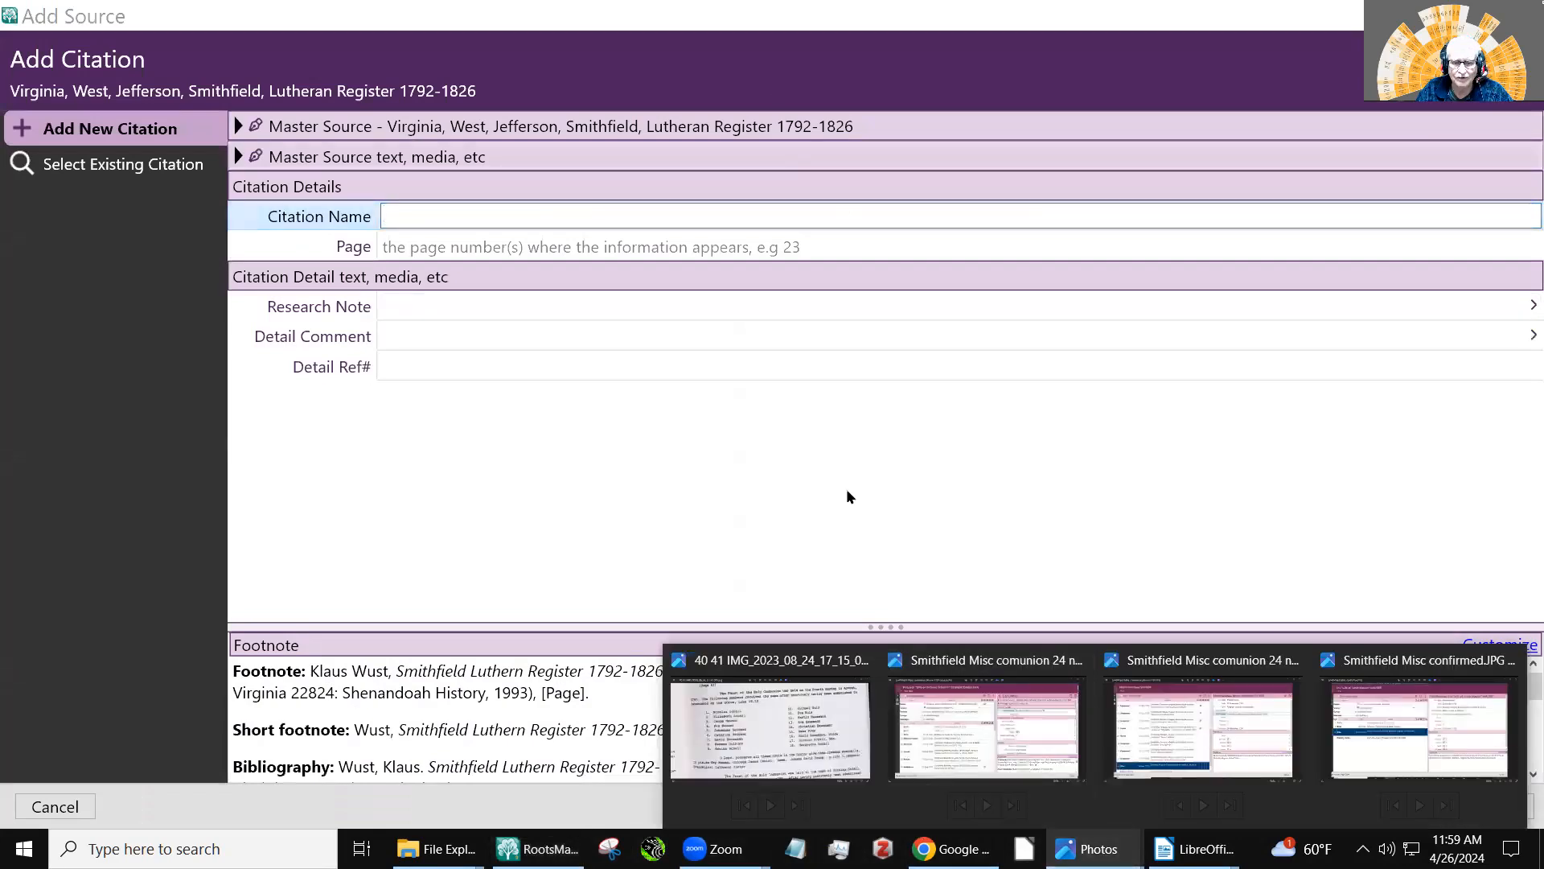
click(809, 745)
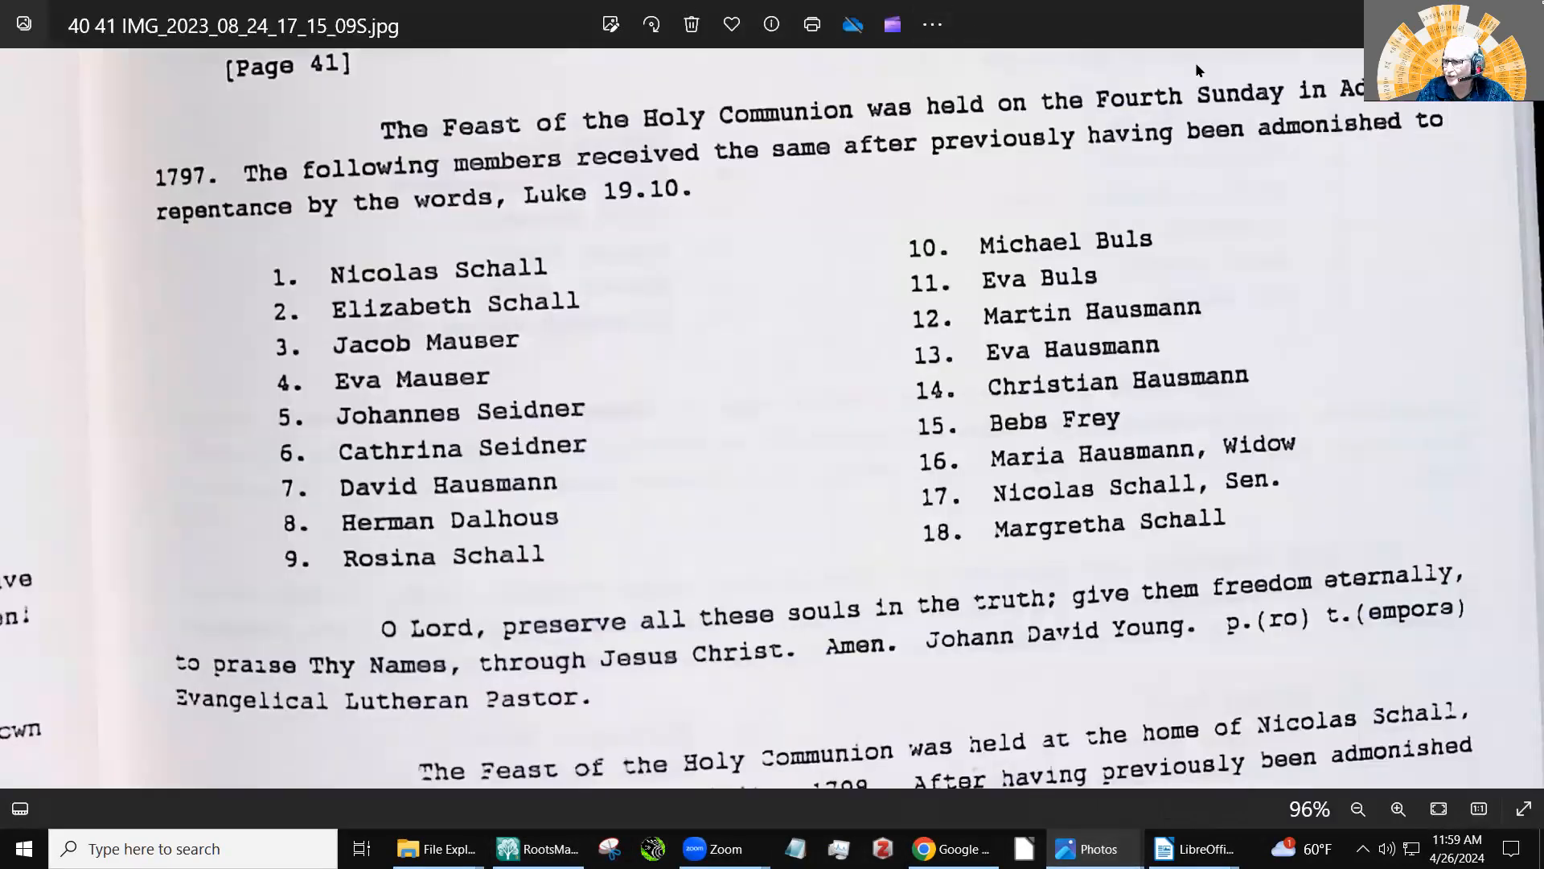
key(alt+Tab)
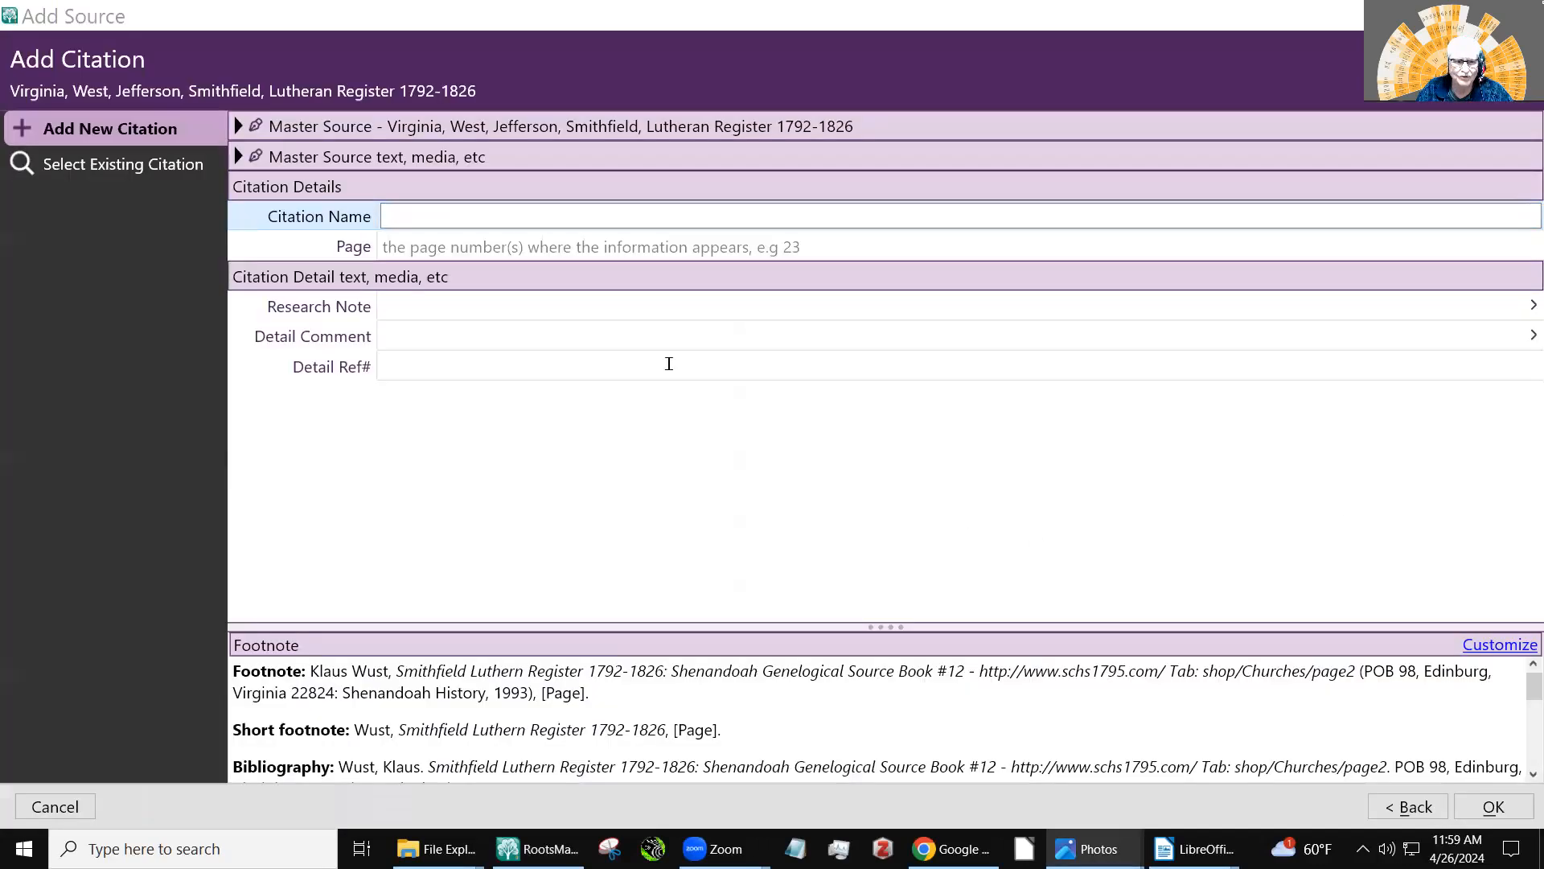
- Name the citation with the communicant's full name plus "communion 1797", set its page to "page 41", and save it
click(445, 215)
text(Nic)
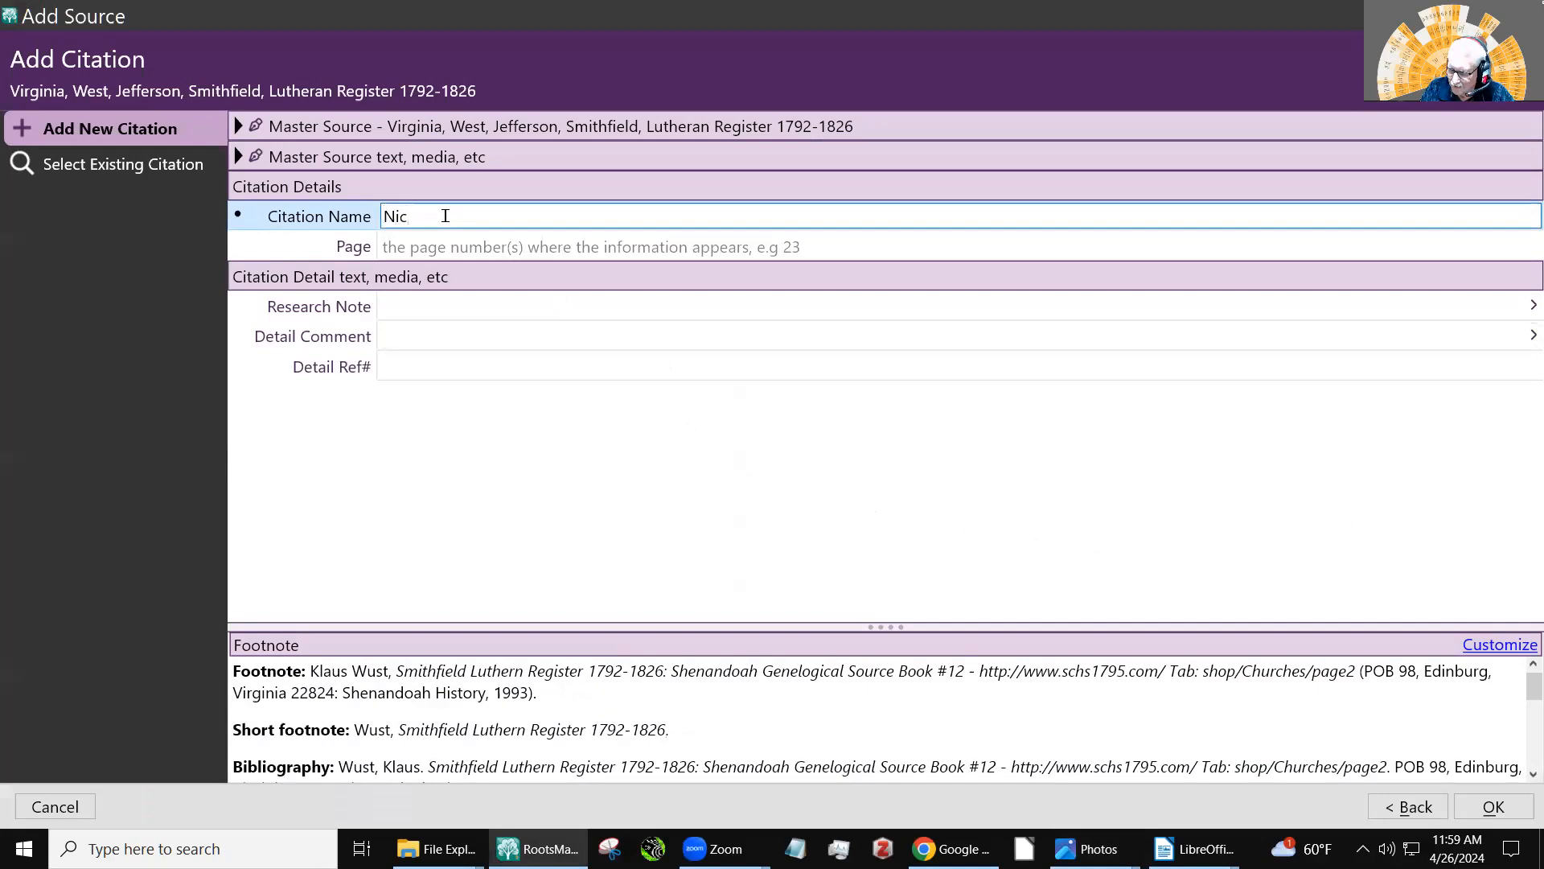
text(olas Sch)
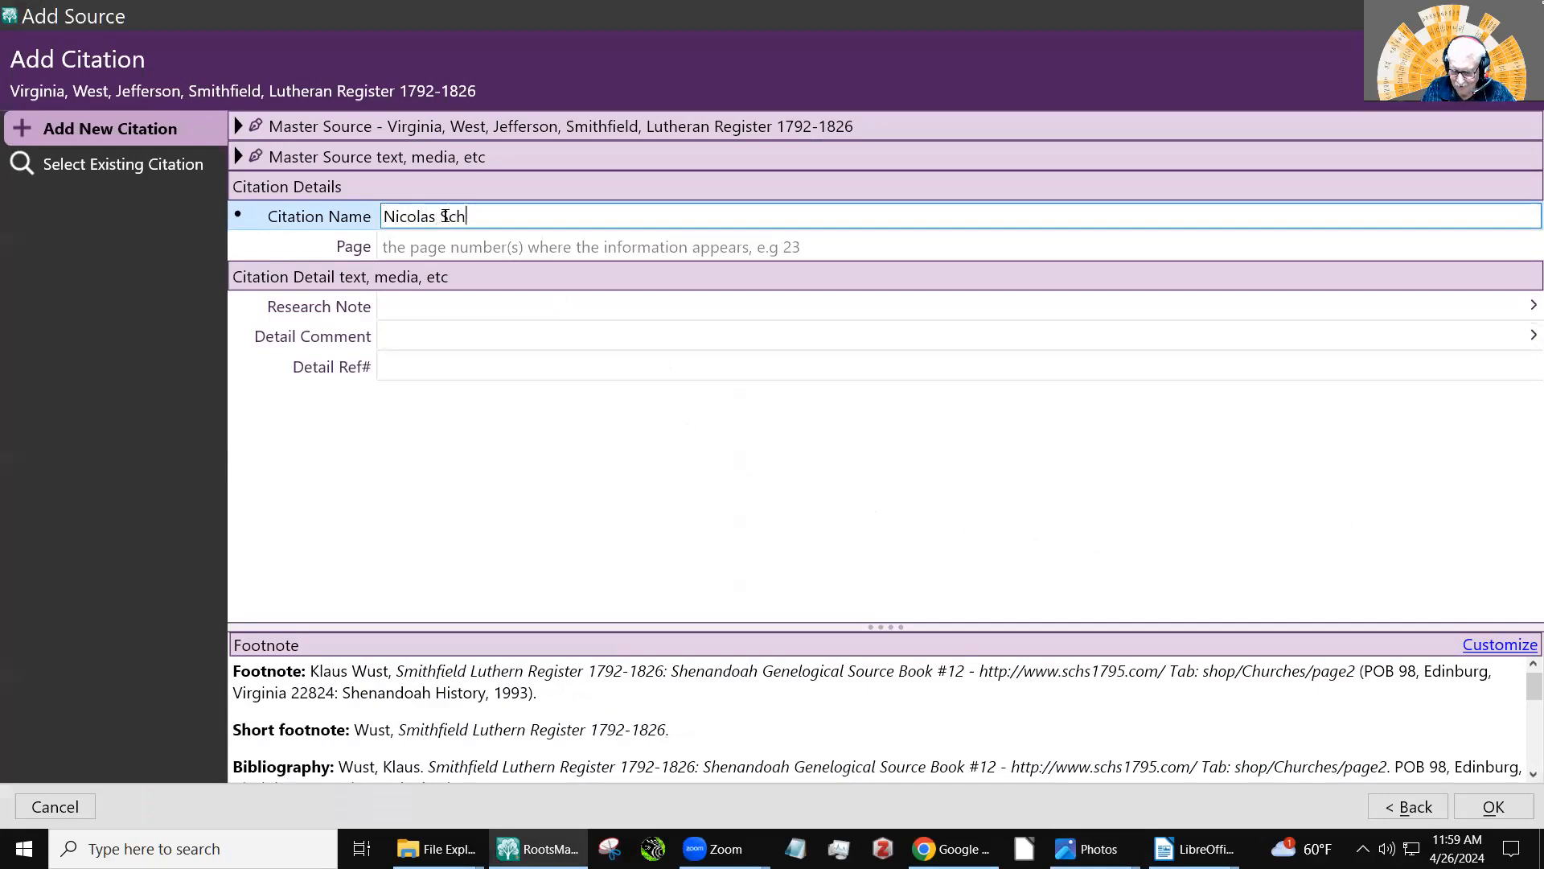
text(all communio)
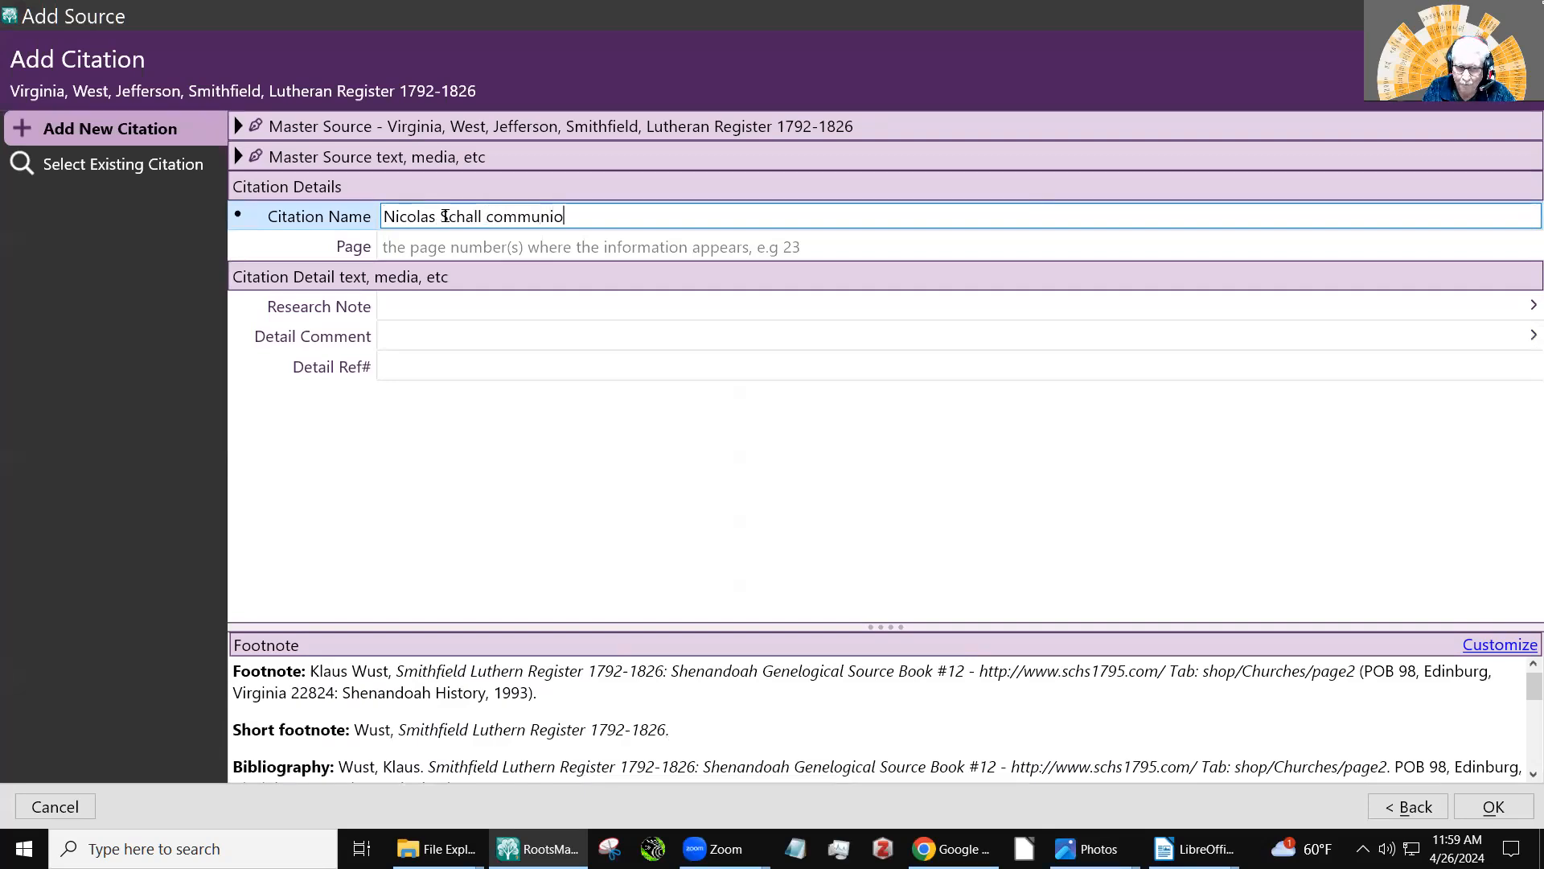
text(n )
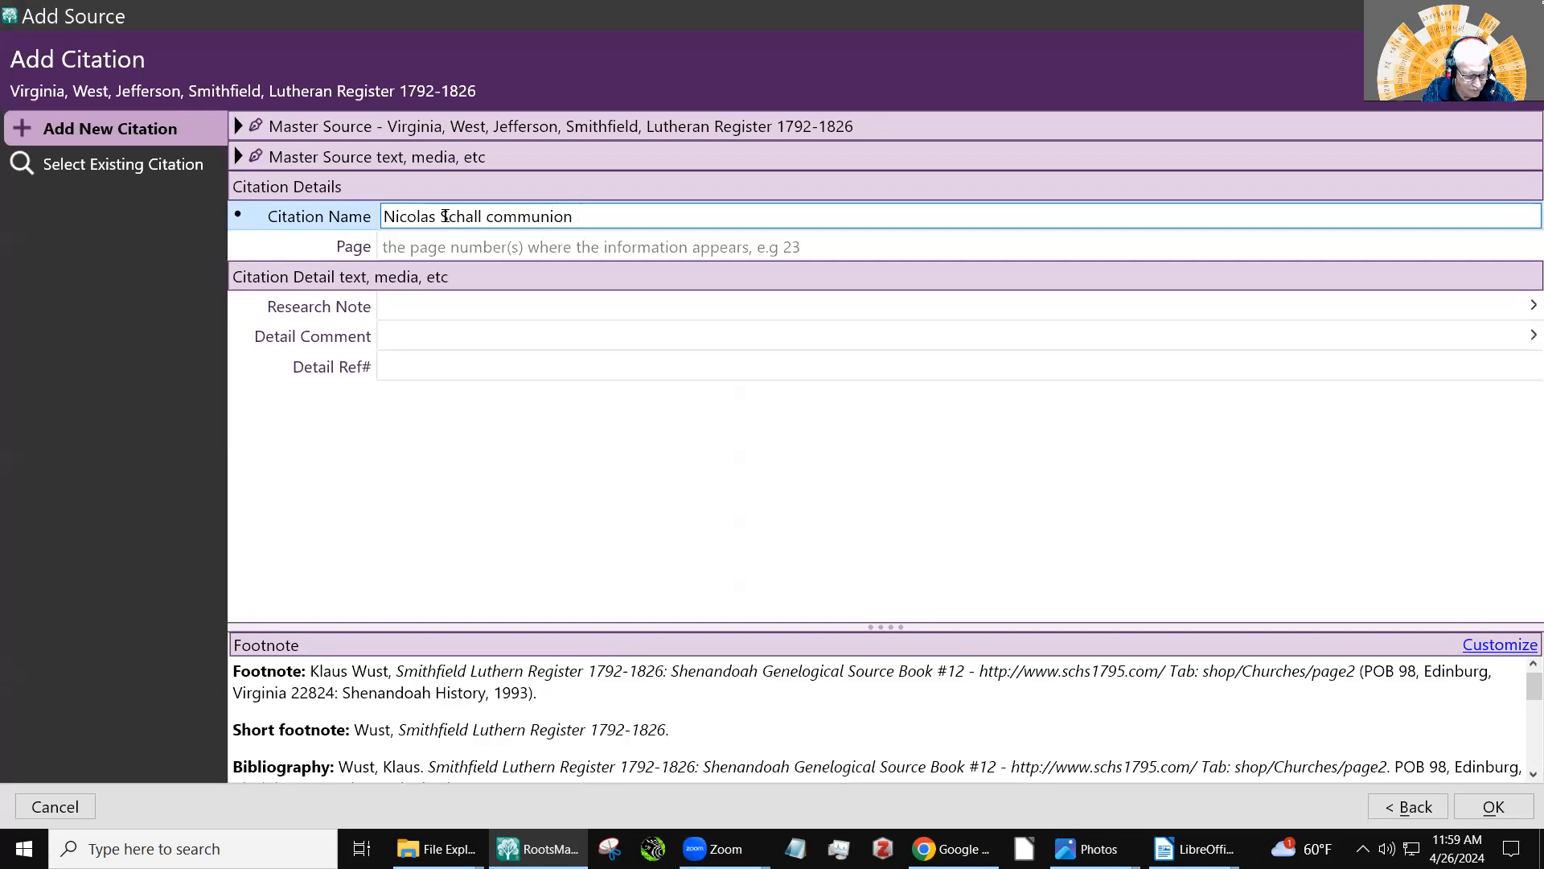
text(1797)
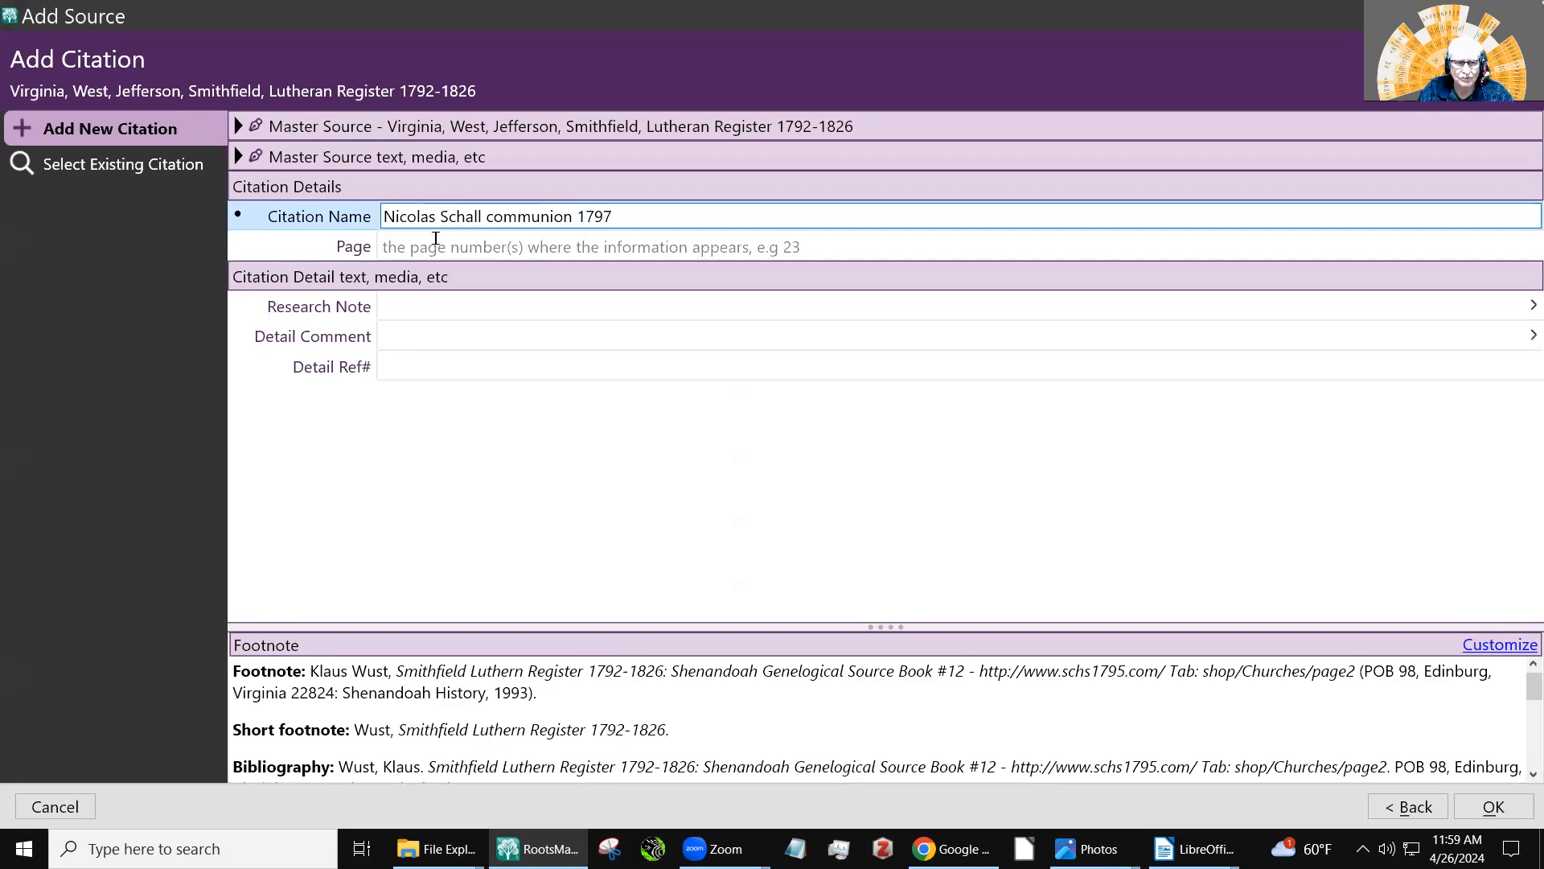
click(431, 243)
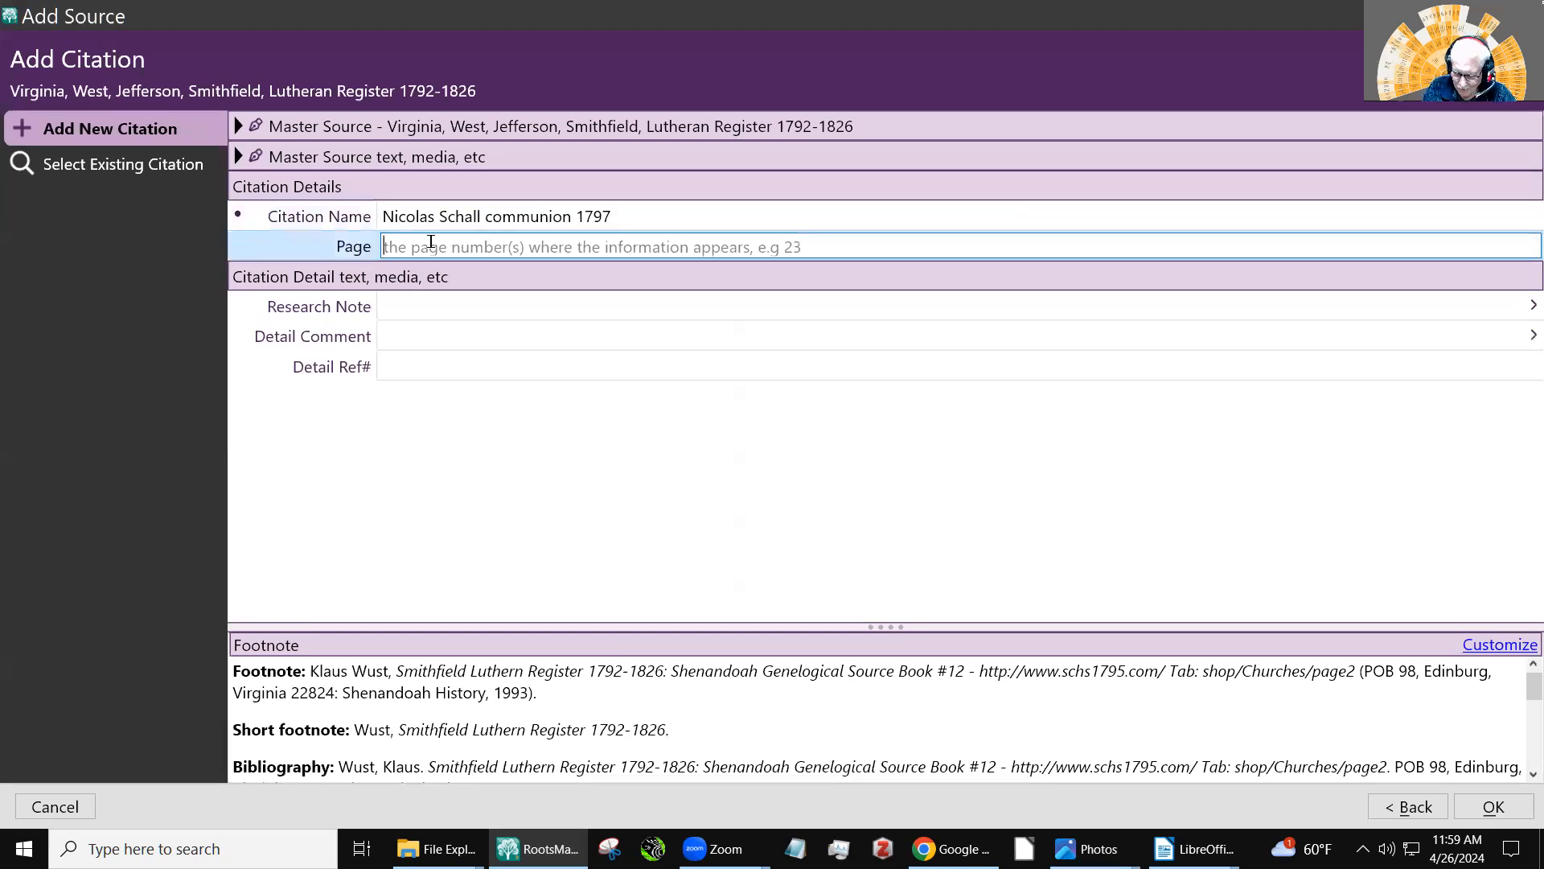
text(page 41)
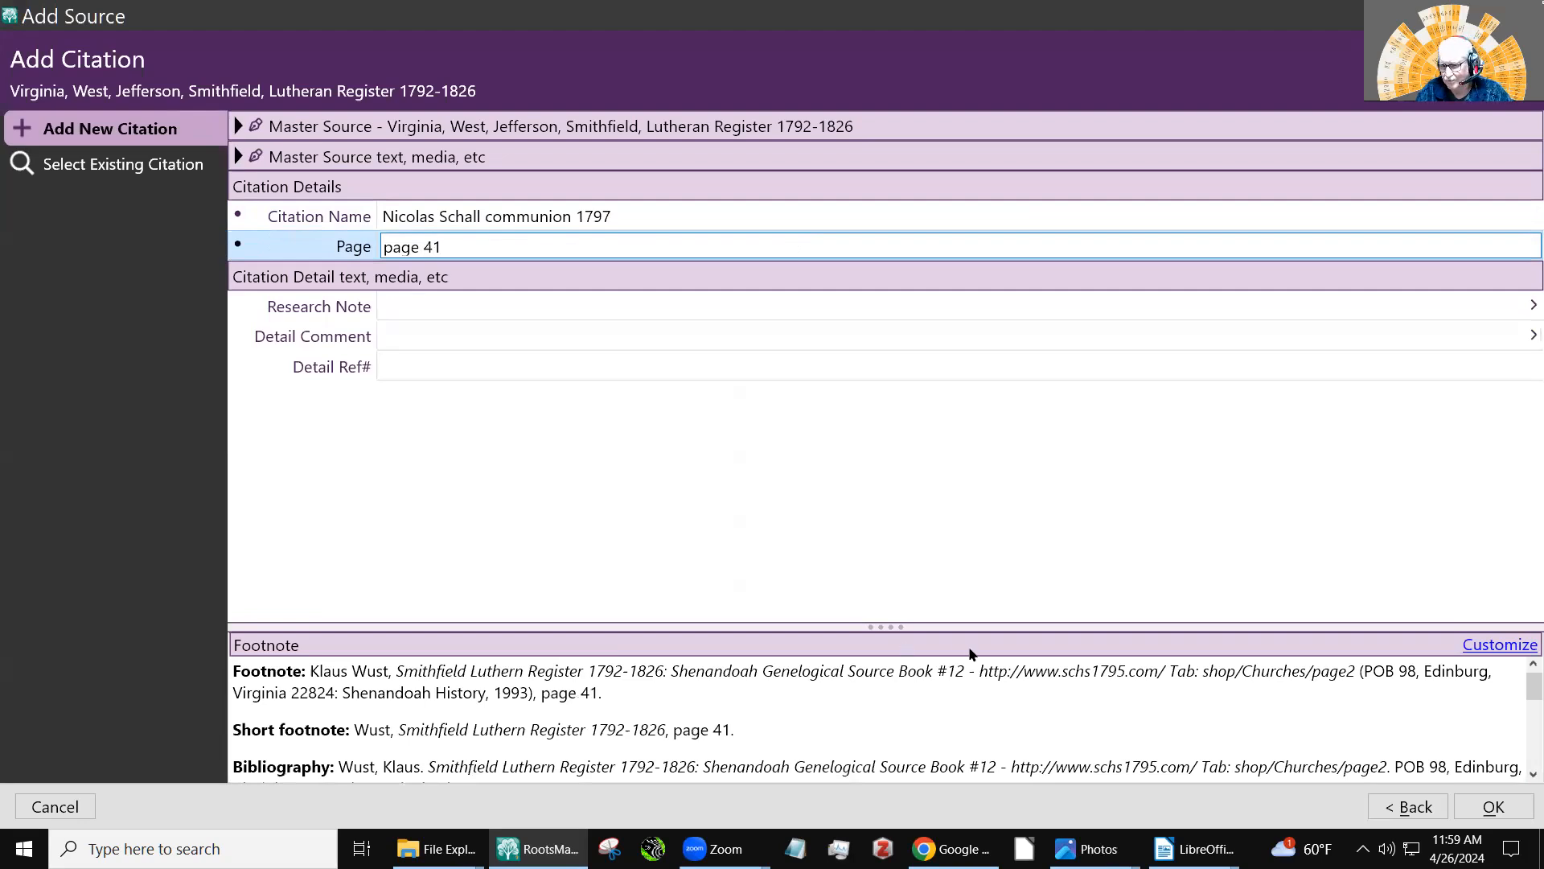
click(1493, 807)
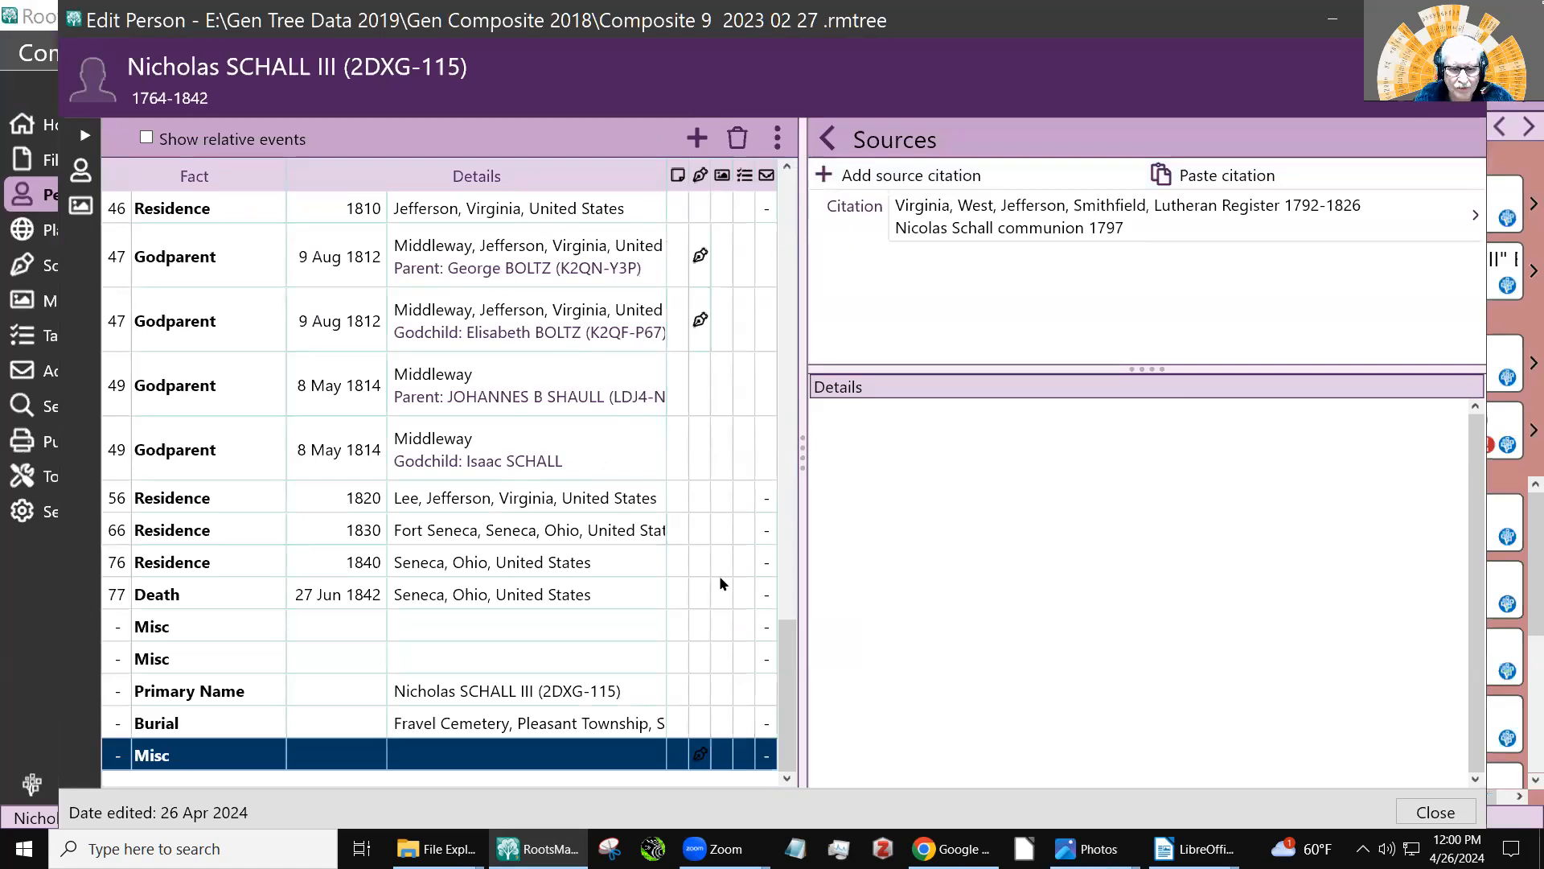
- Find the 3 Dec 1797 Misc fact in the person's fact list and open it to review its details
drag(789, 689, 775, 638)
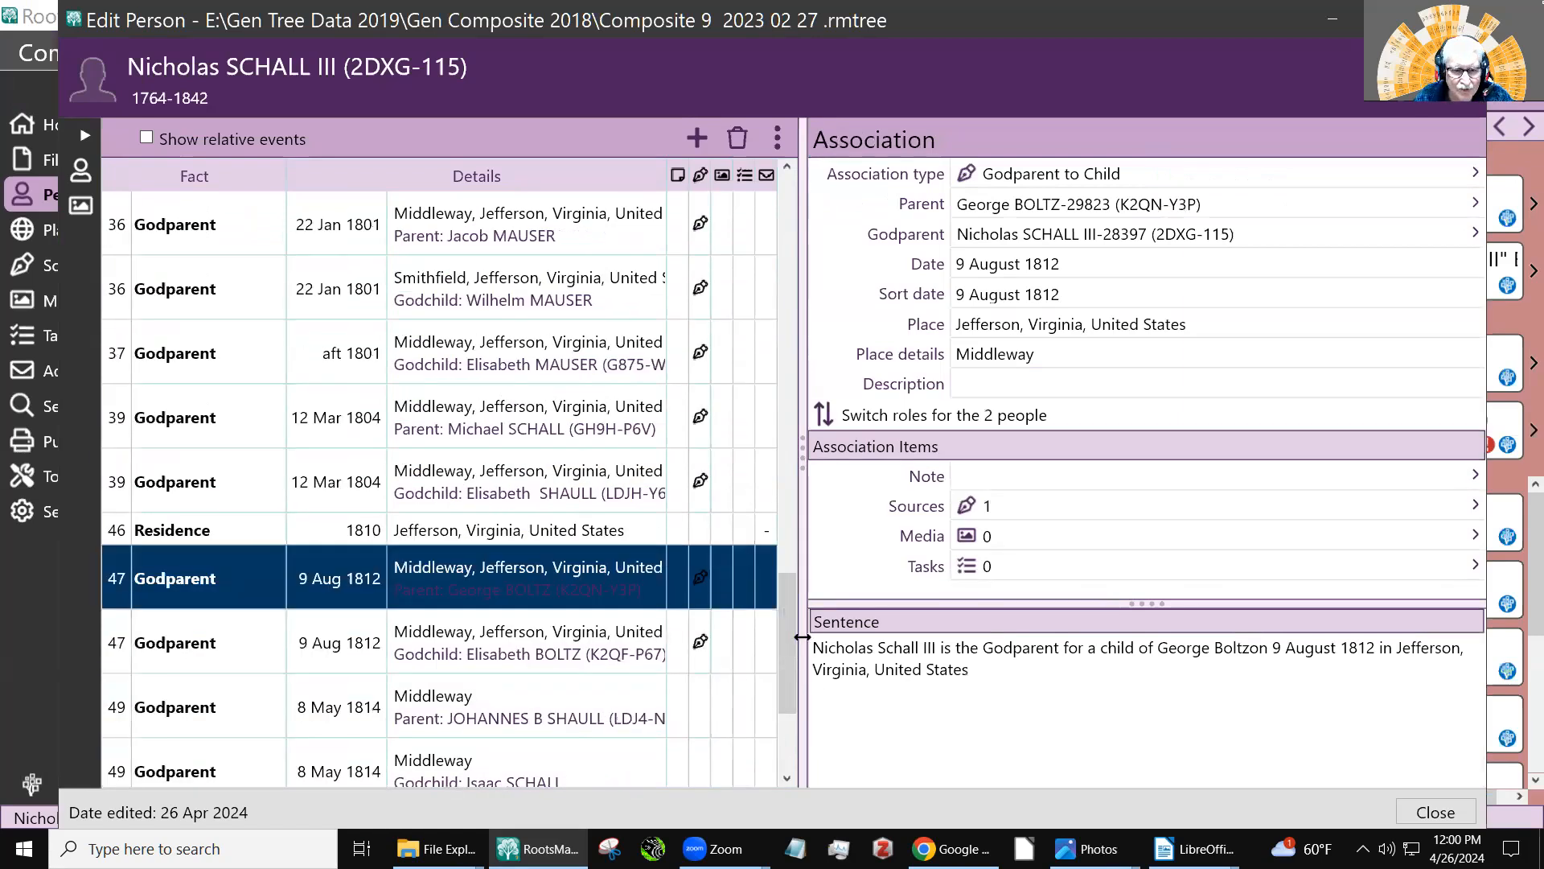
drag(784, 620, 783, 543)
scroll(762, 471, up, 5)
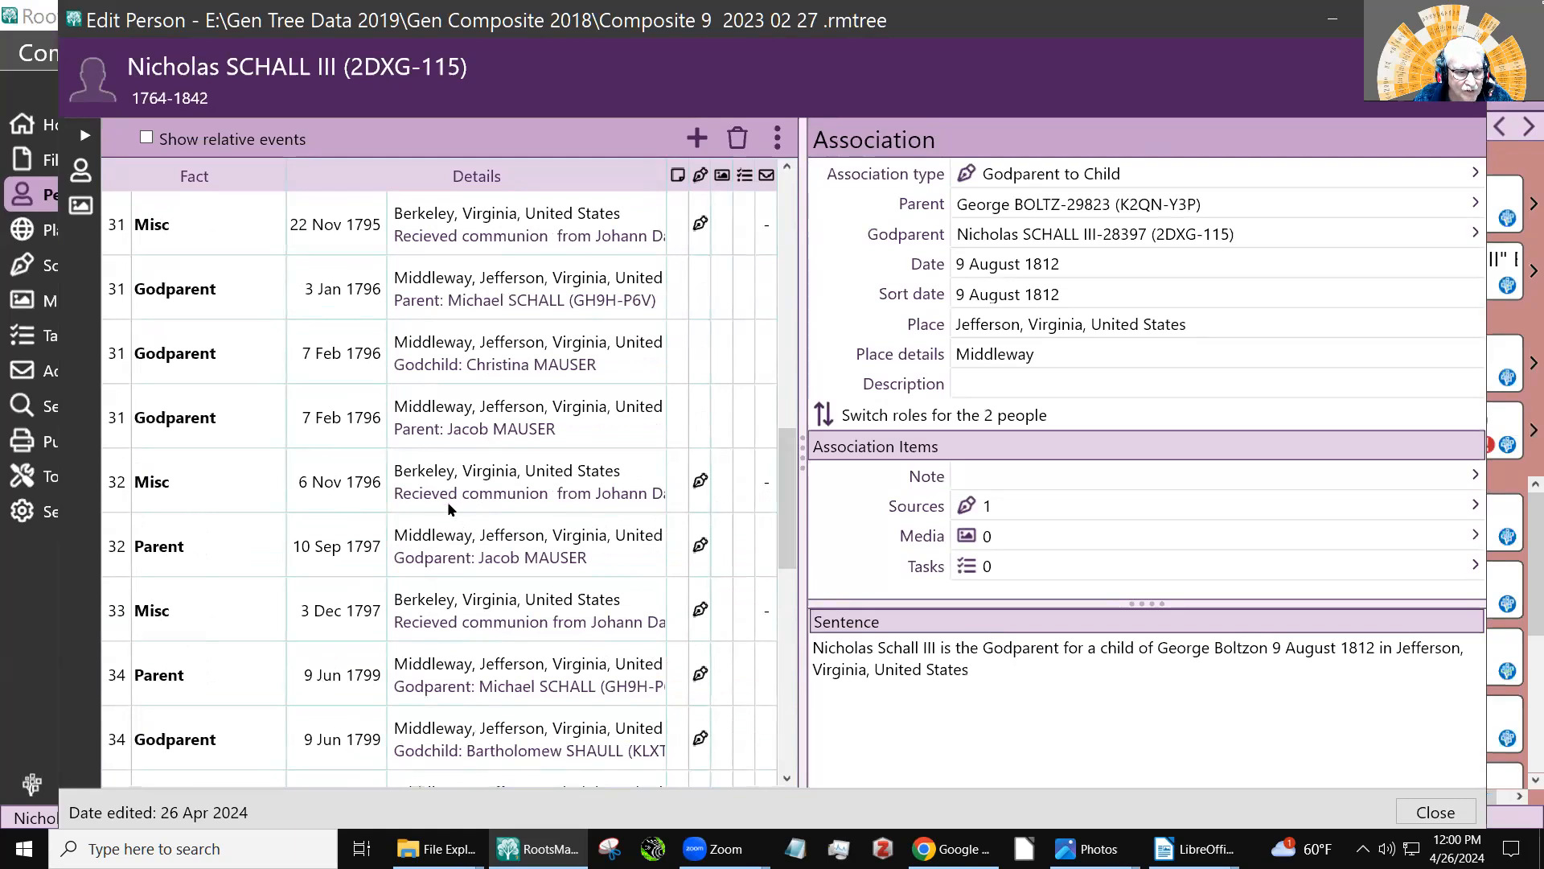
click(454, 624)
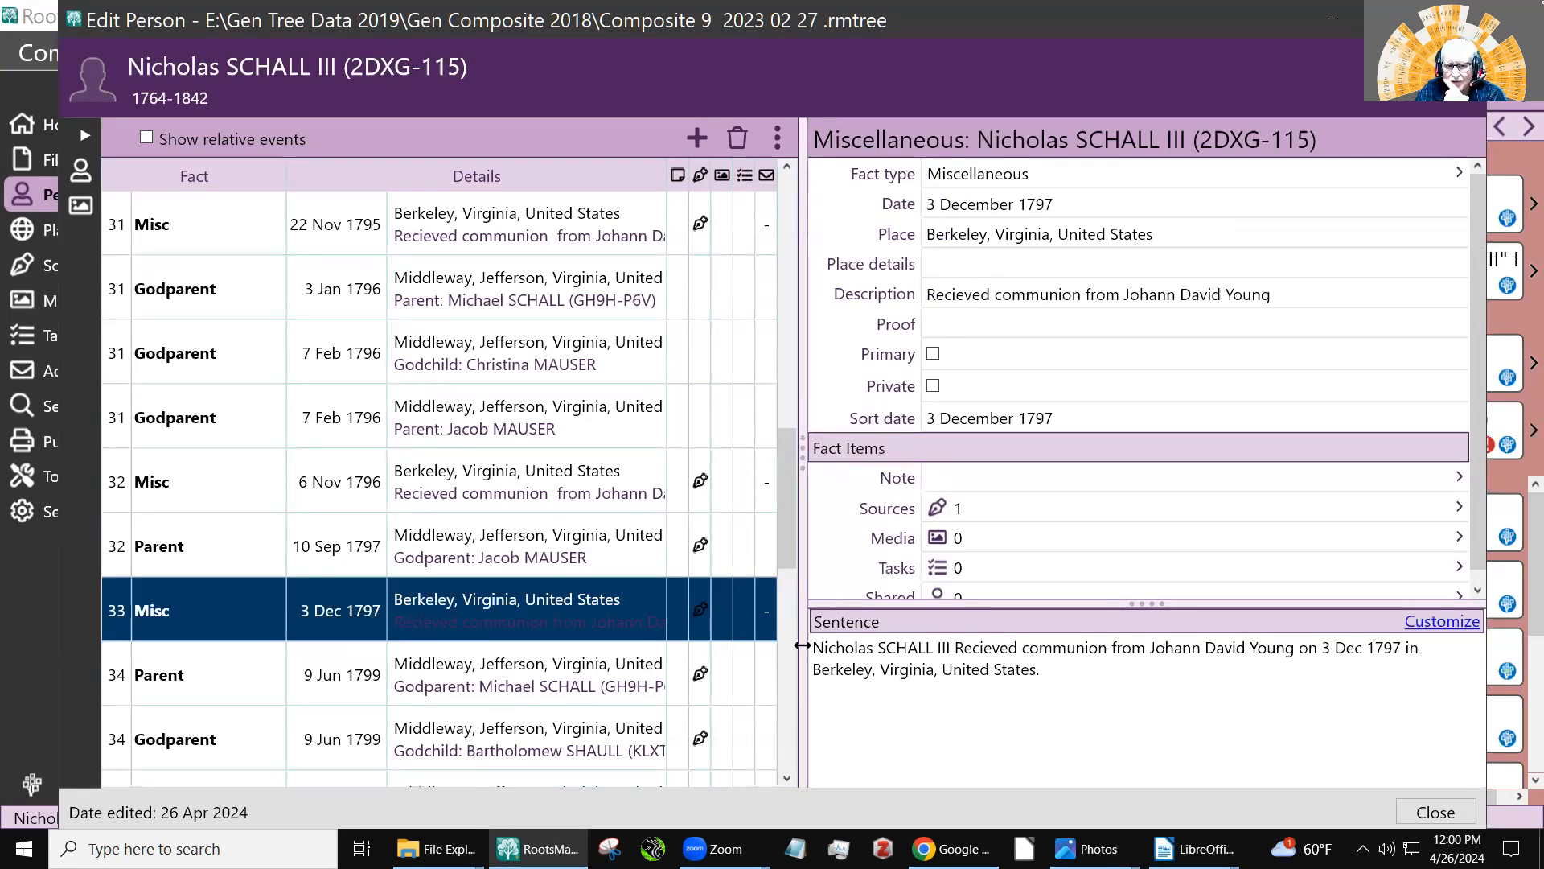
- Compare the second 7 Feb 1796 Godparent fact with the 3 Dec 1797 Misc fact, and view the example image "Smithfield Misc confirmed.JPG" in Photos
click(462, 422)
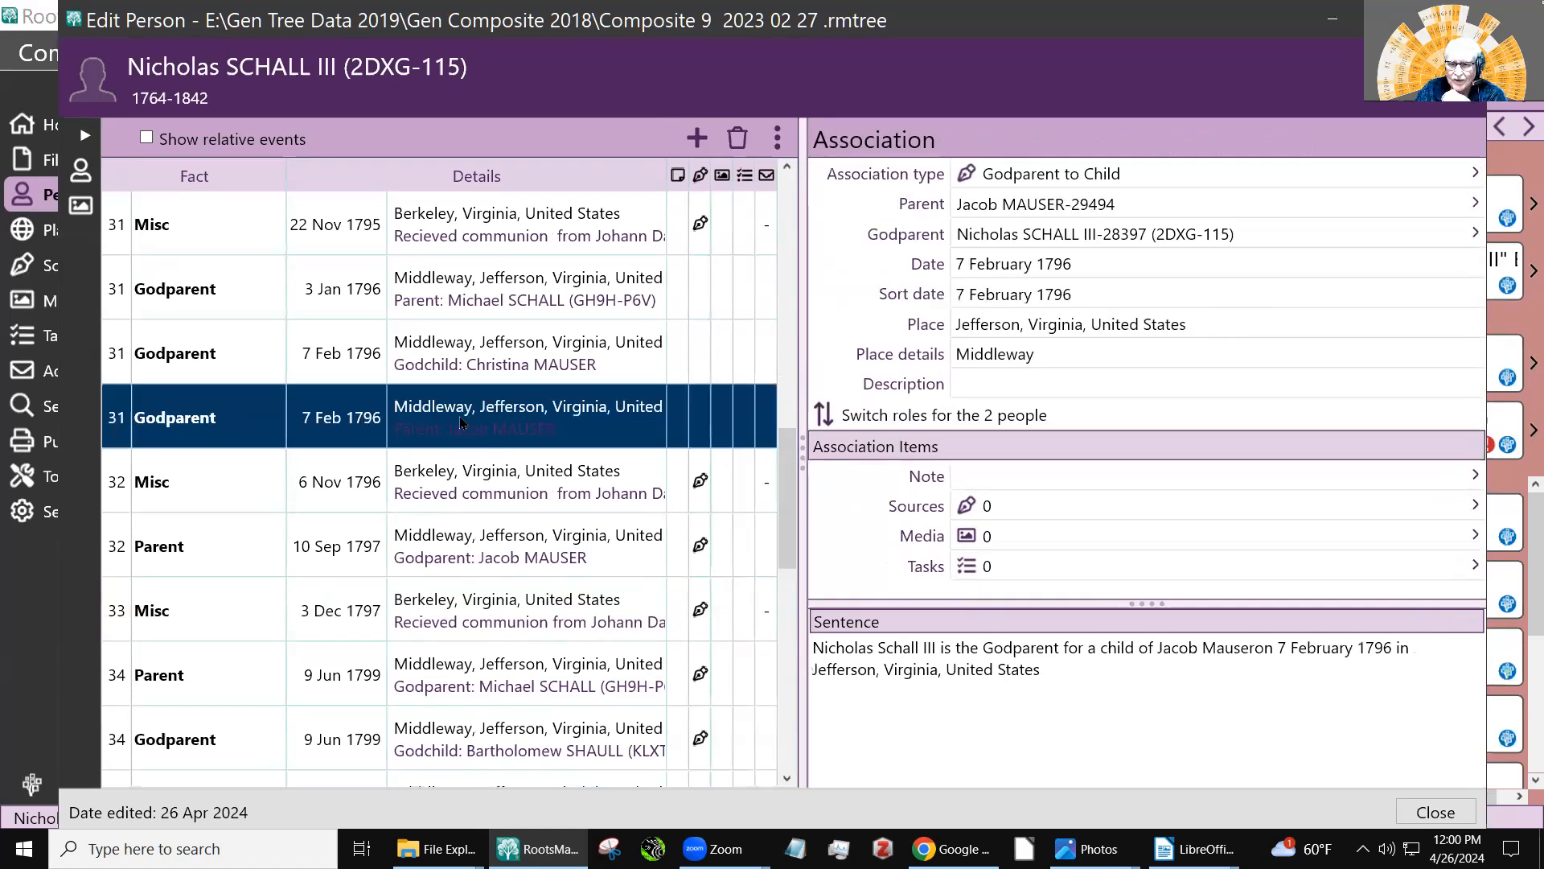
click(437, 624)
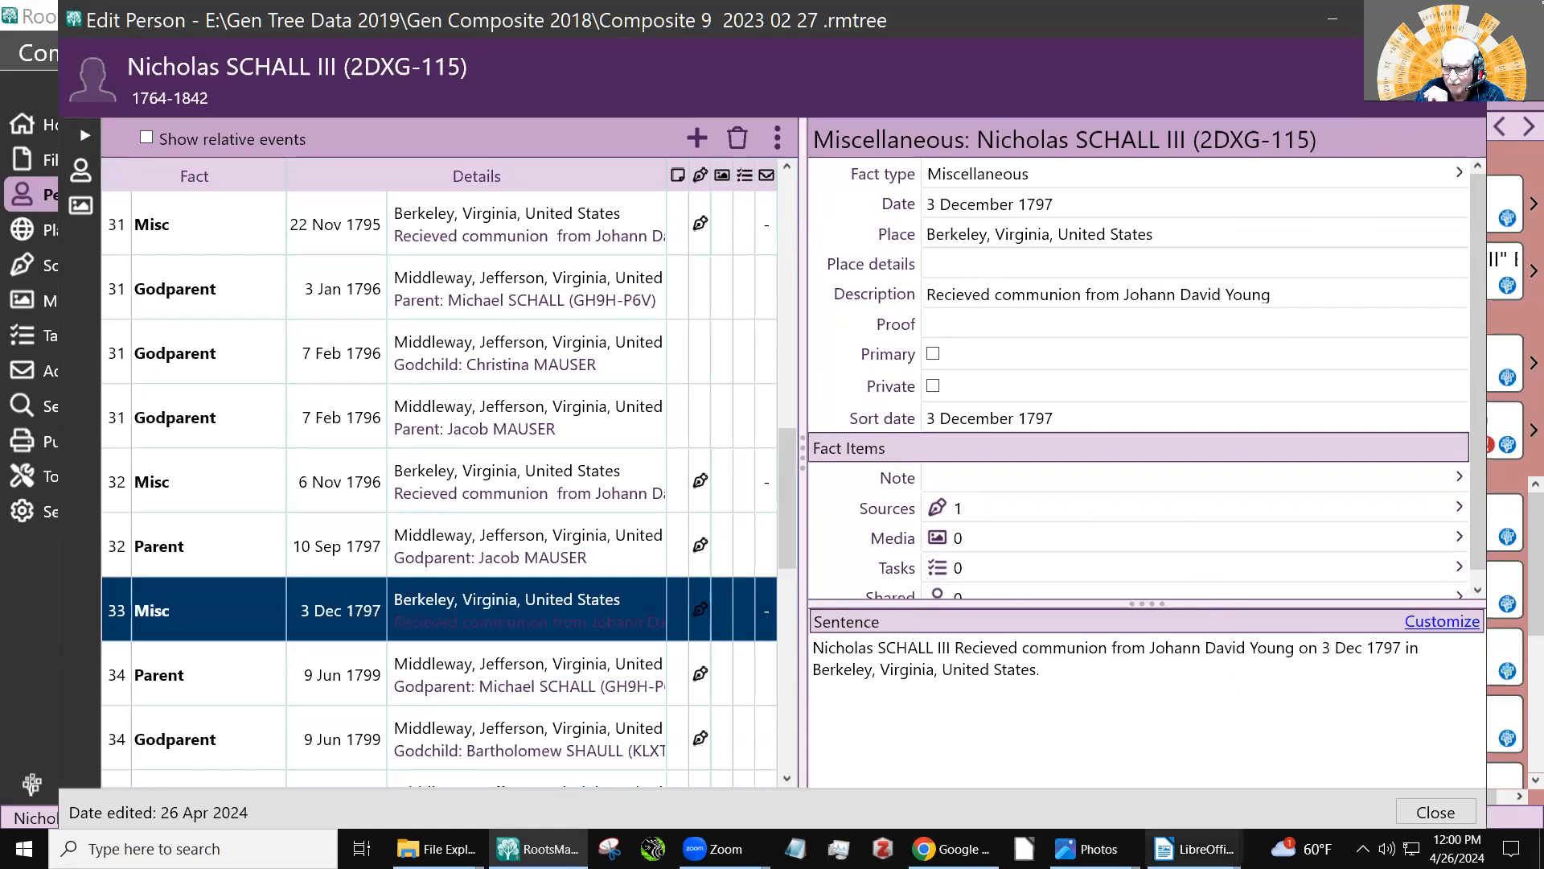
click(1087, 848)
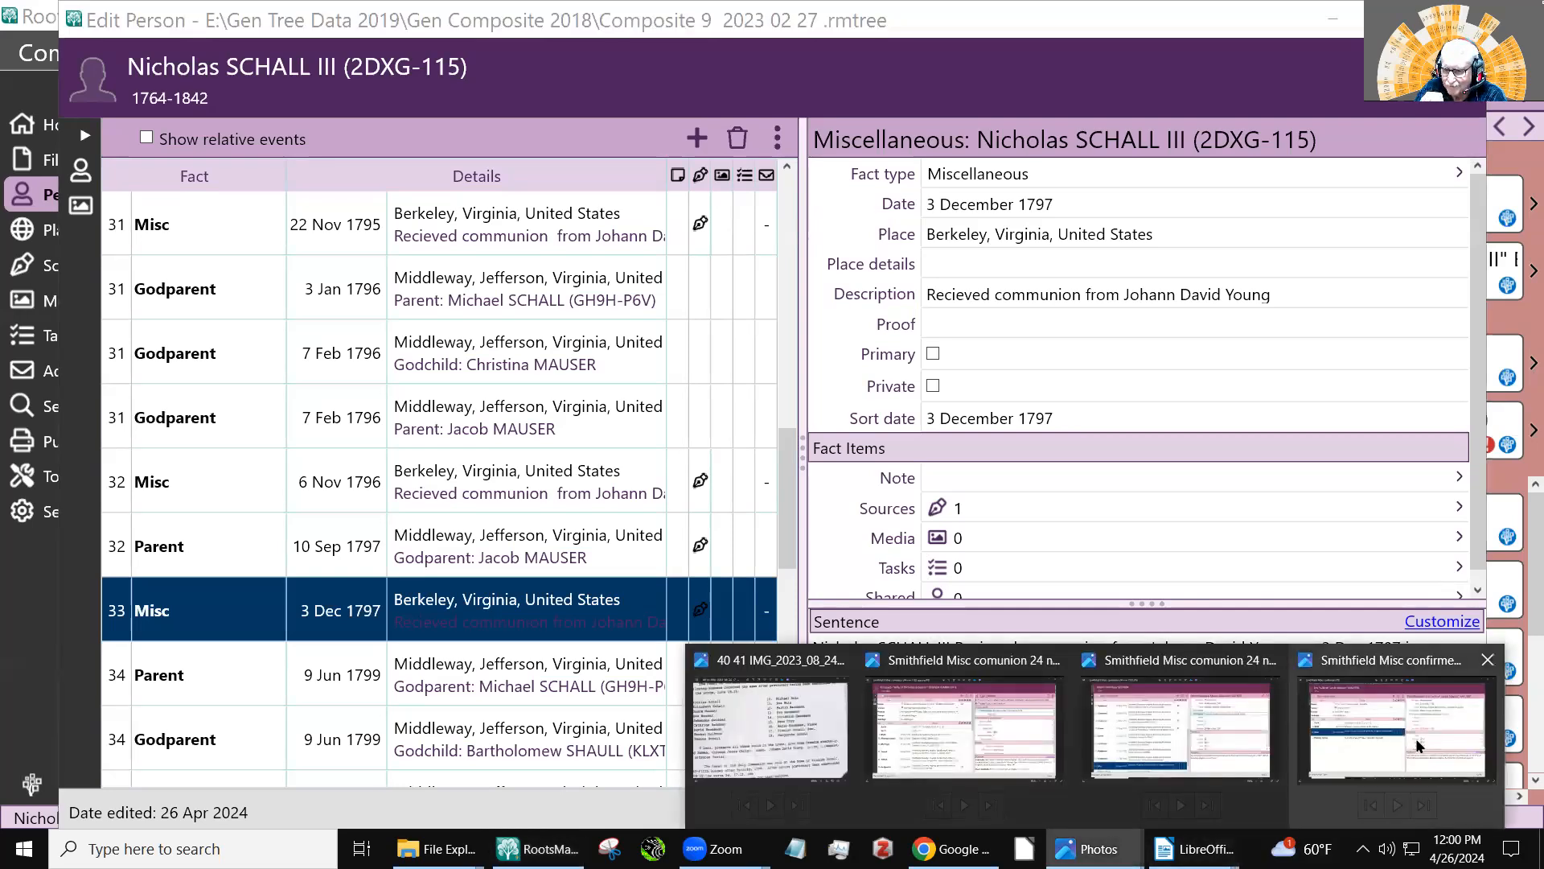
click(1367, 731)
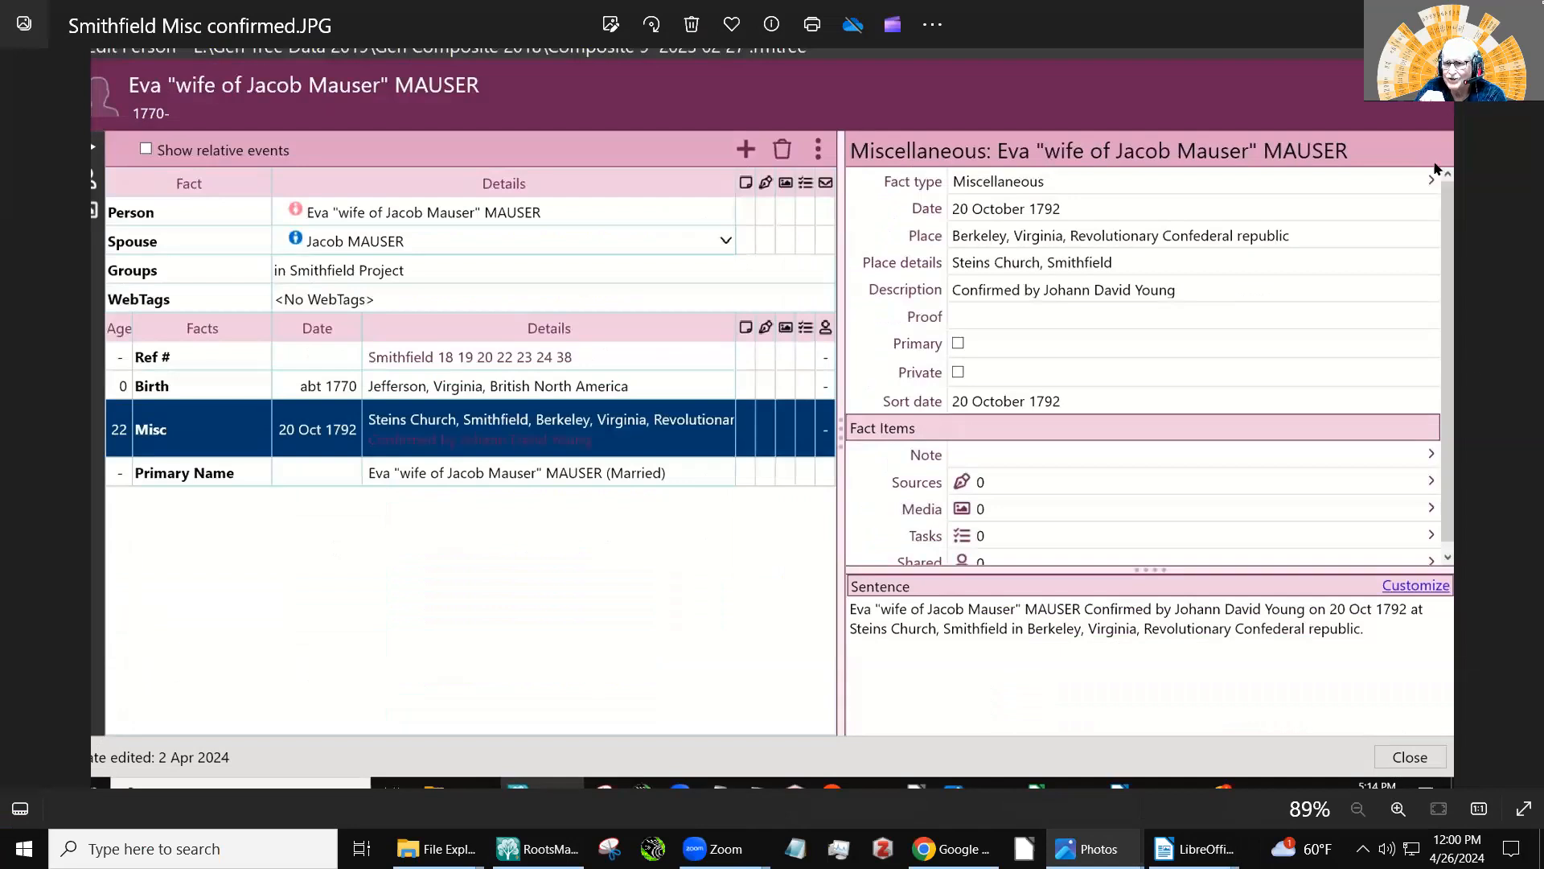
click(1429, 16)
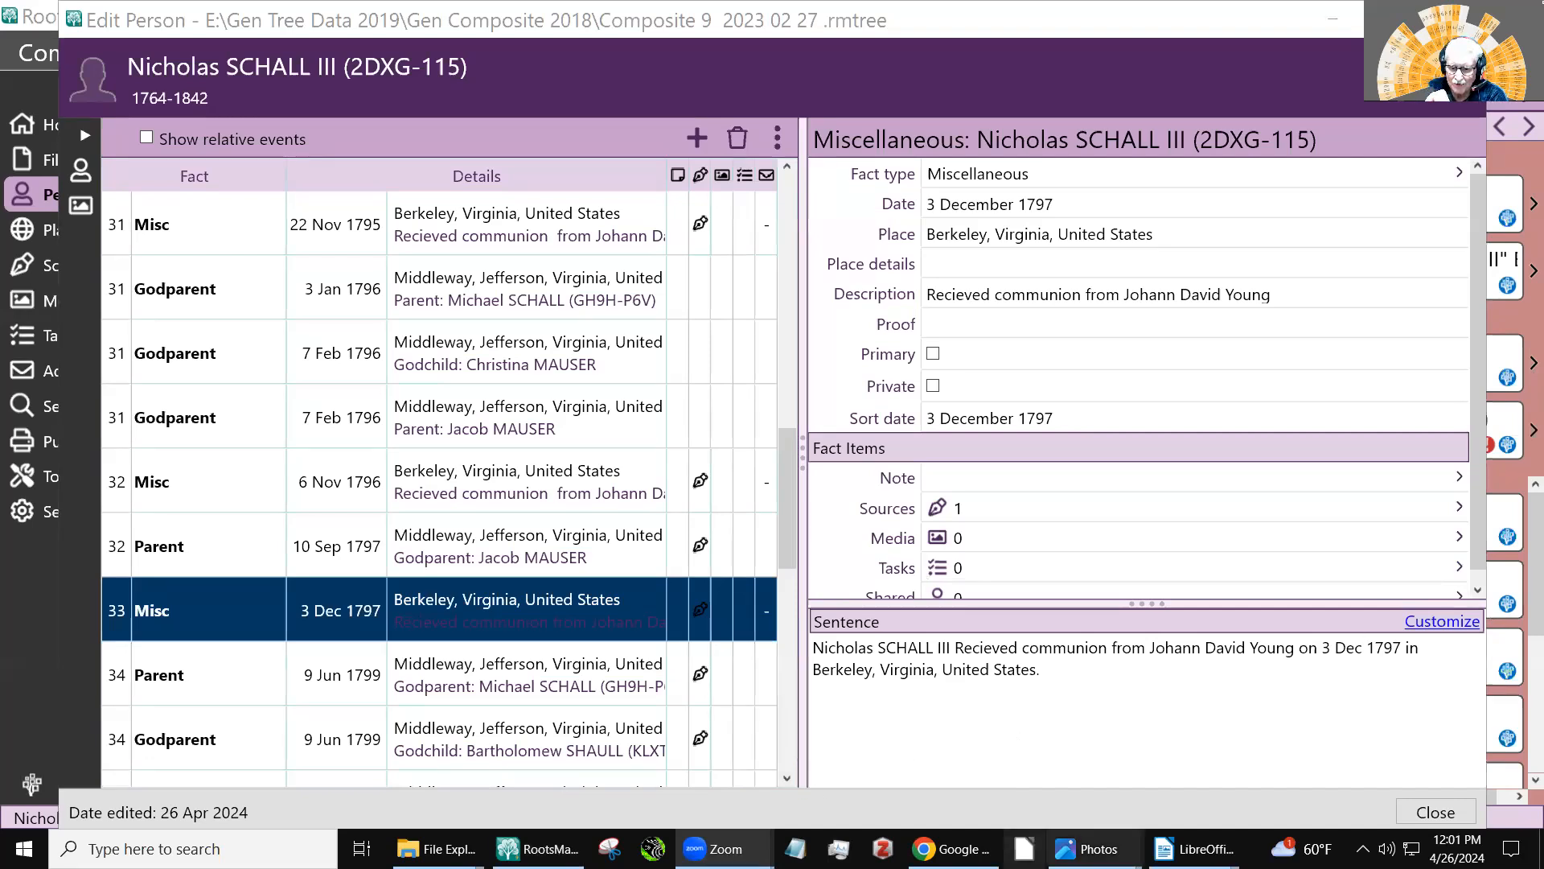
- Bring the page 40–41 register scan back up full size in Photos and review the complete Fourth Sunday in Advent 1797 communicant list on page 41
mouse_move(1094, 849)
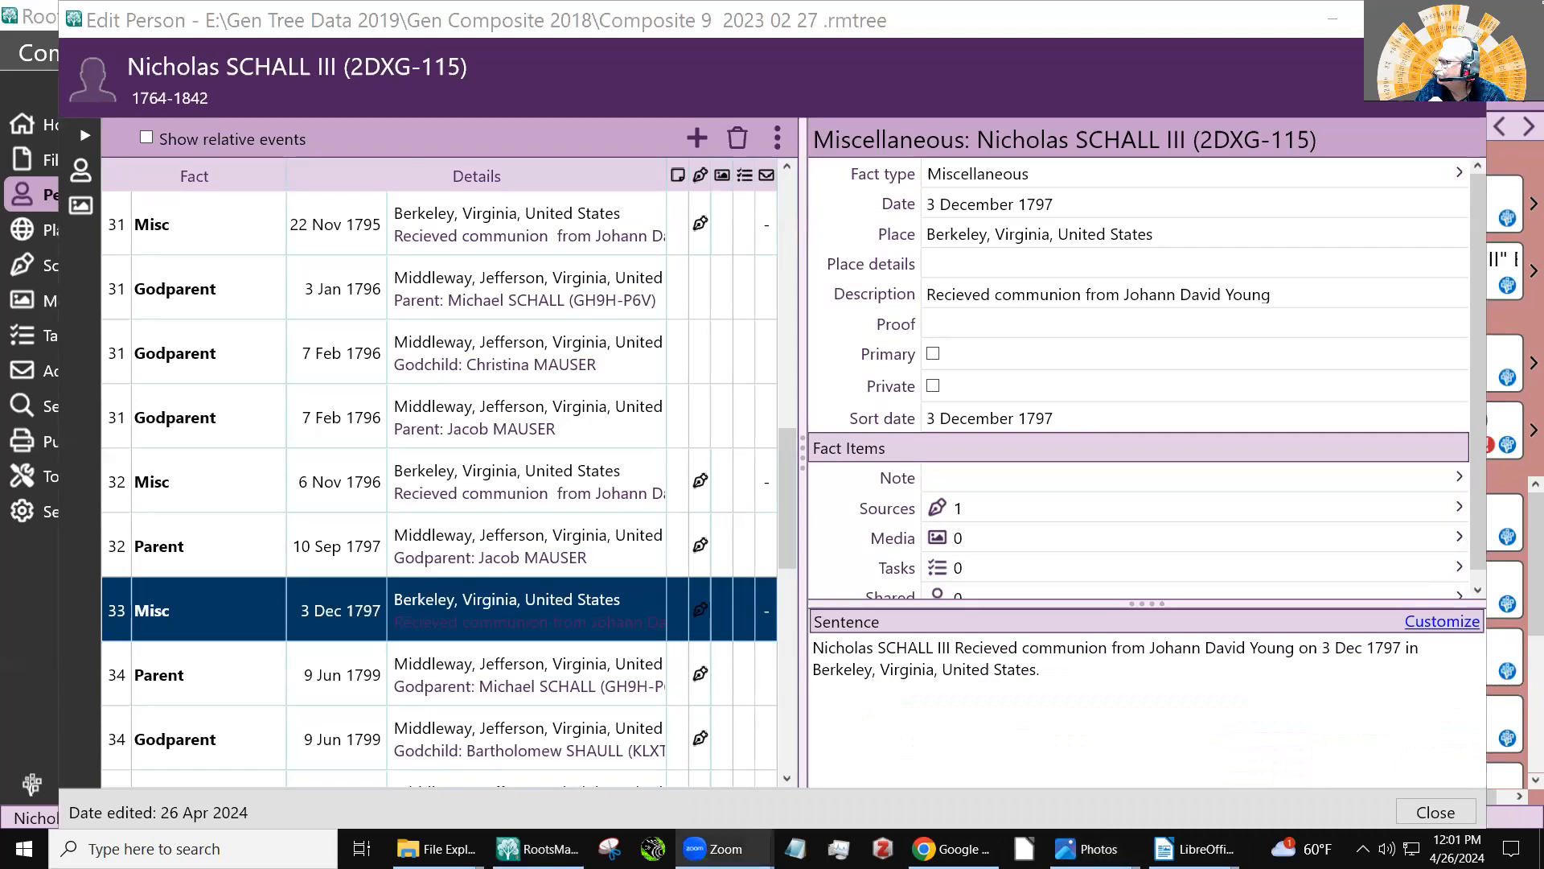
click(1094, 848)
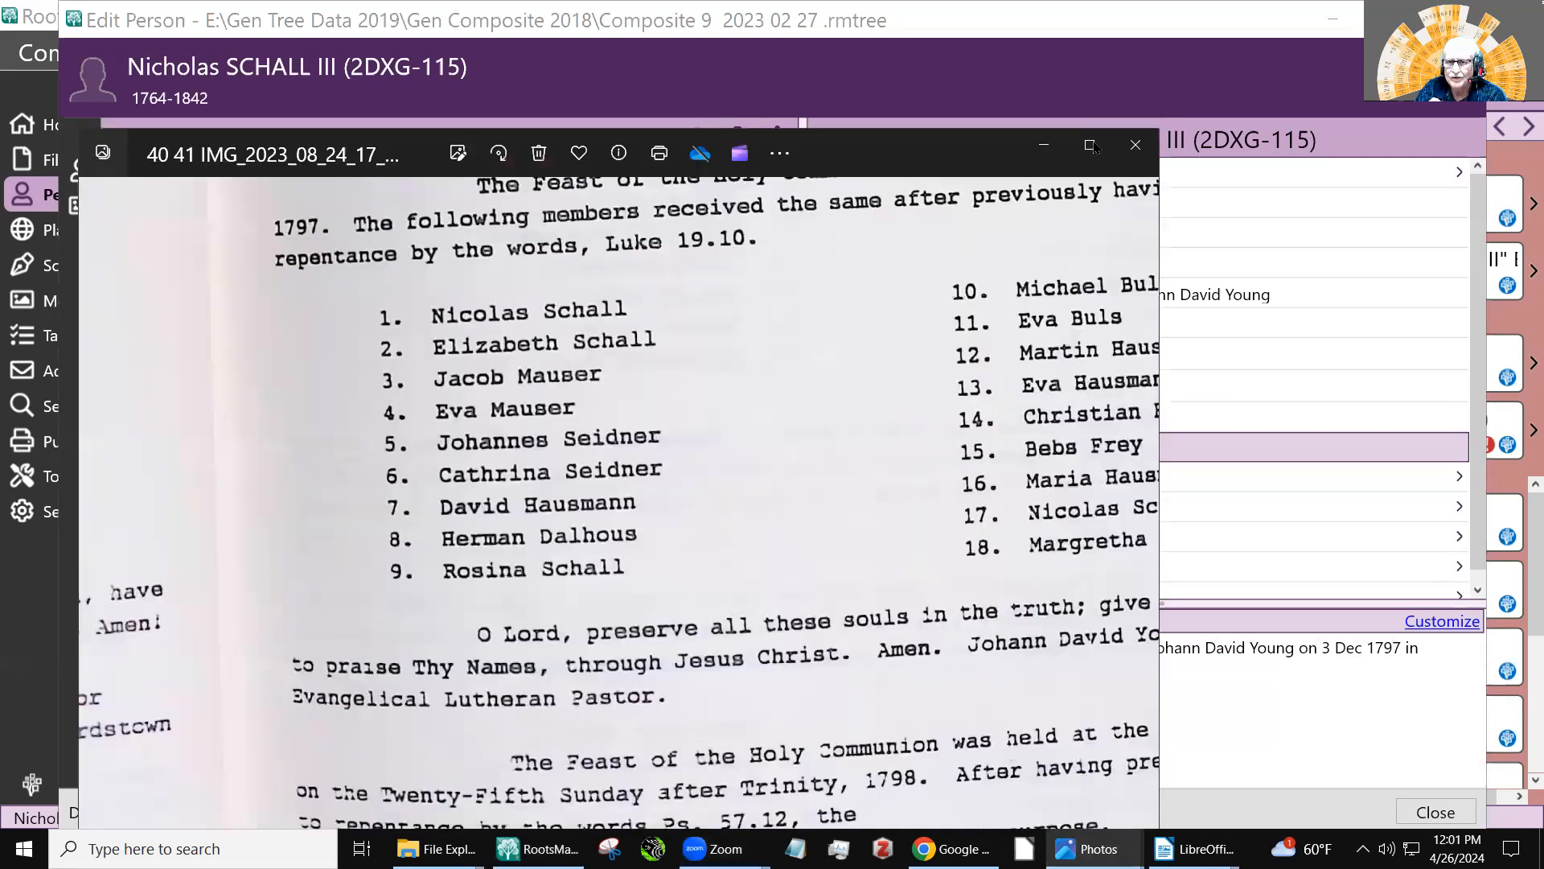
click(1095, 150)
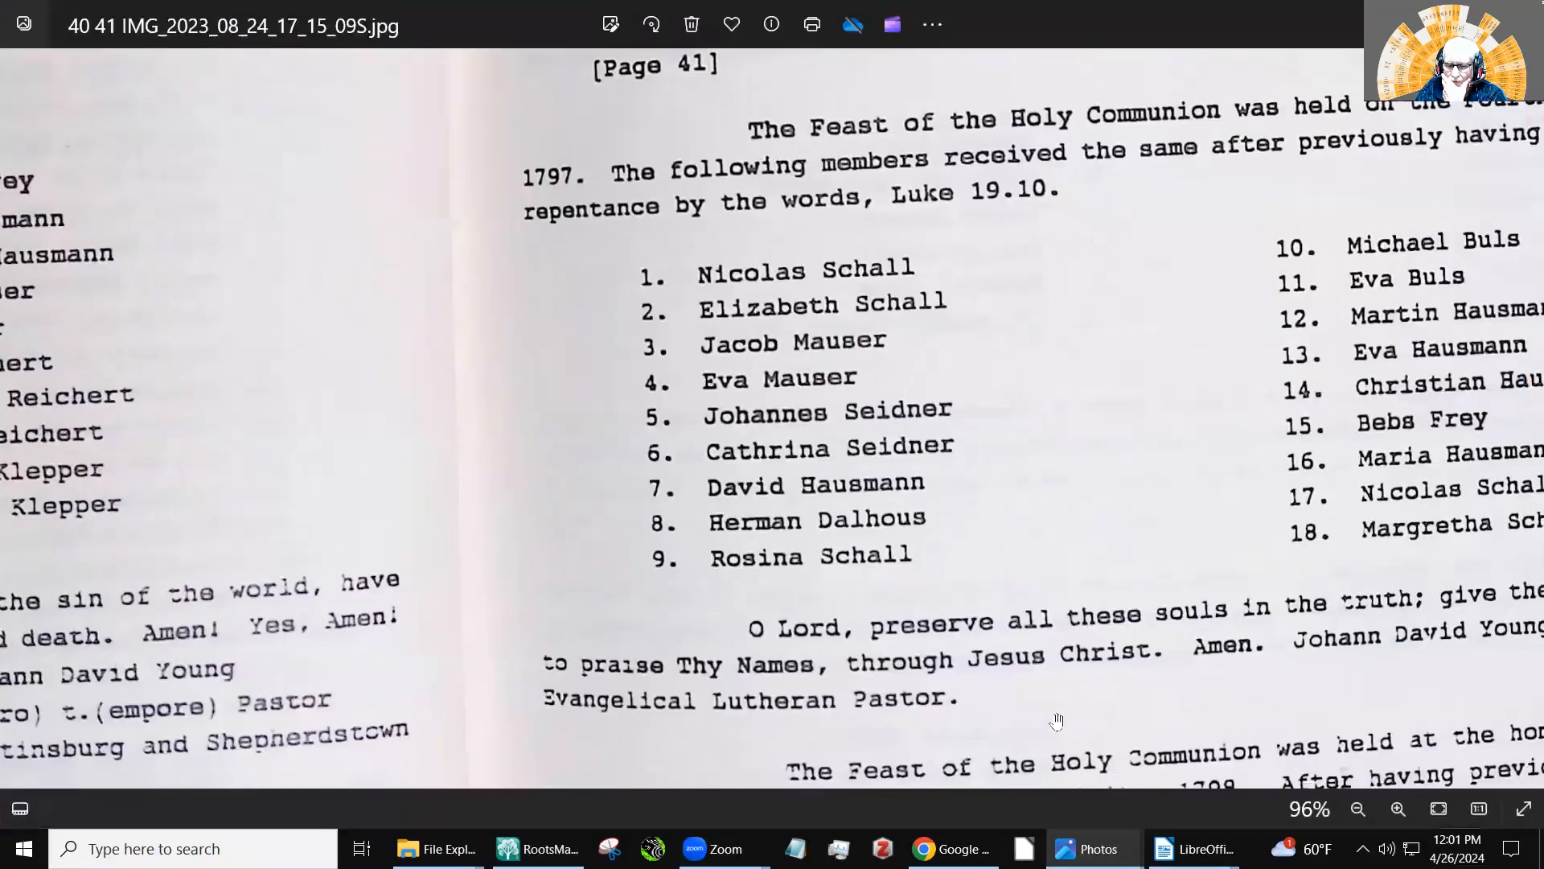
drag(1073, 476, 925, 497)
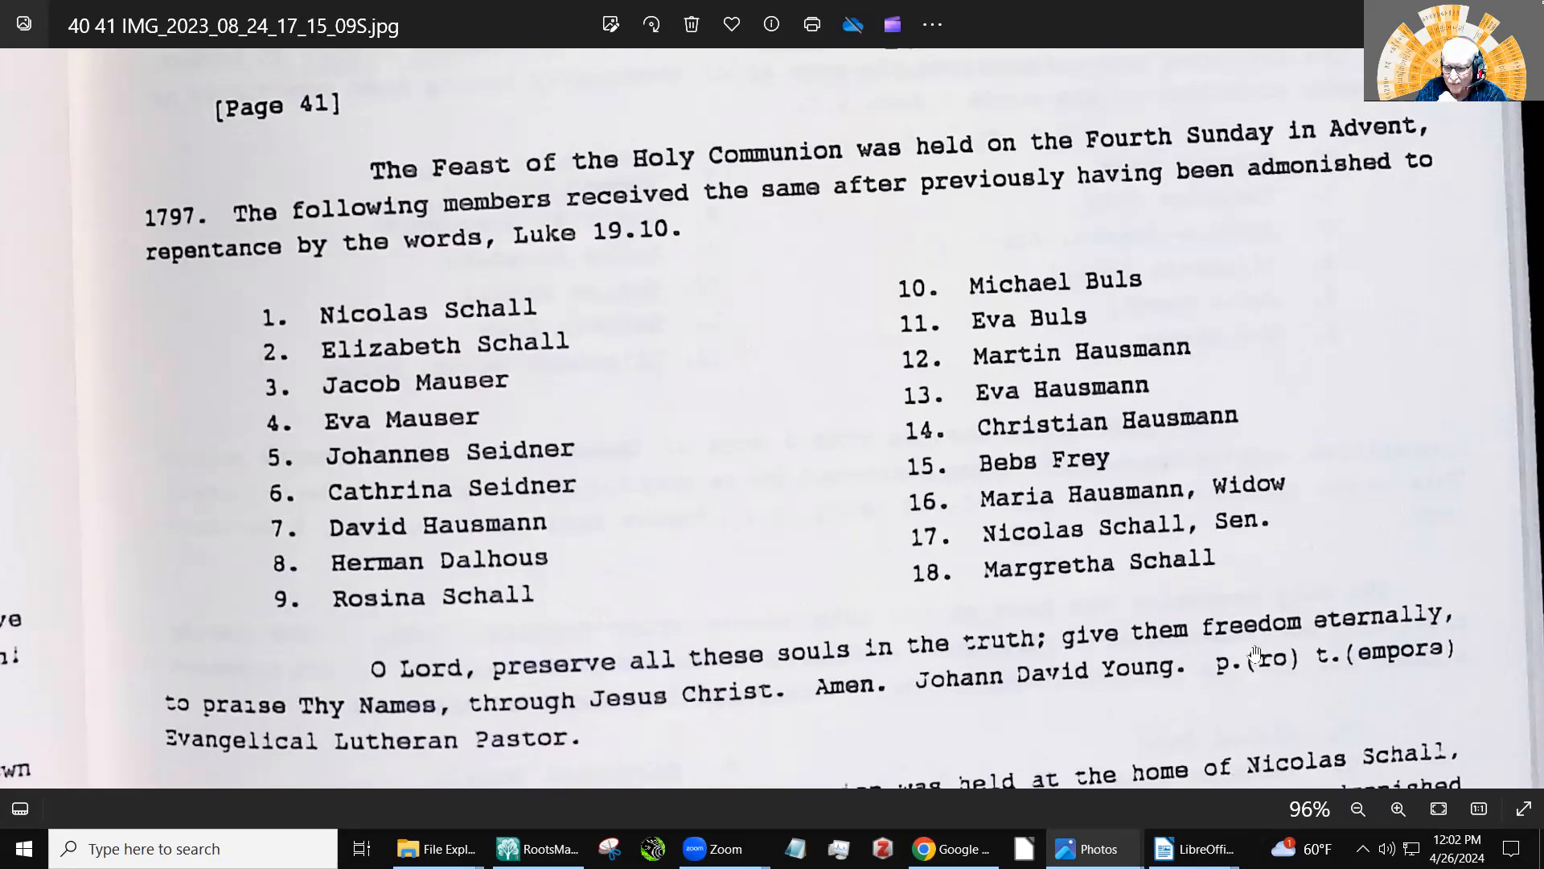
mouse_move(712, 849)
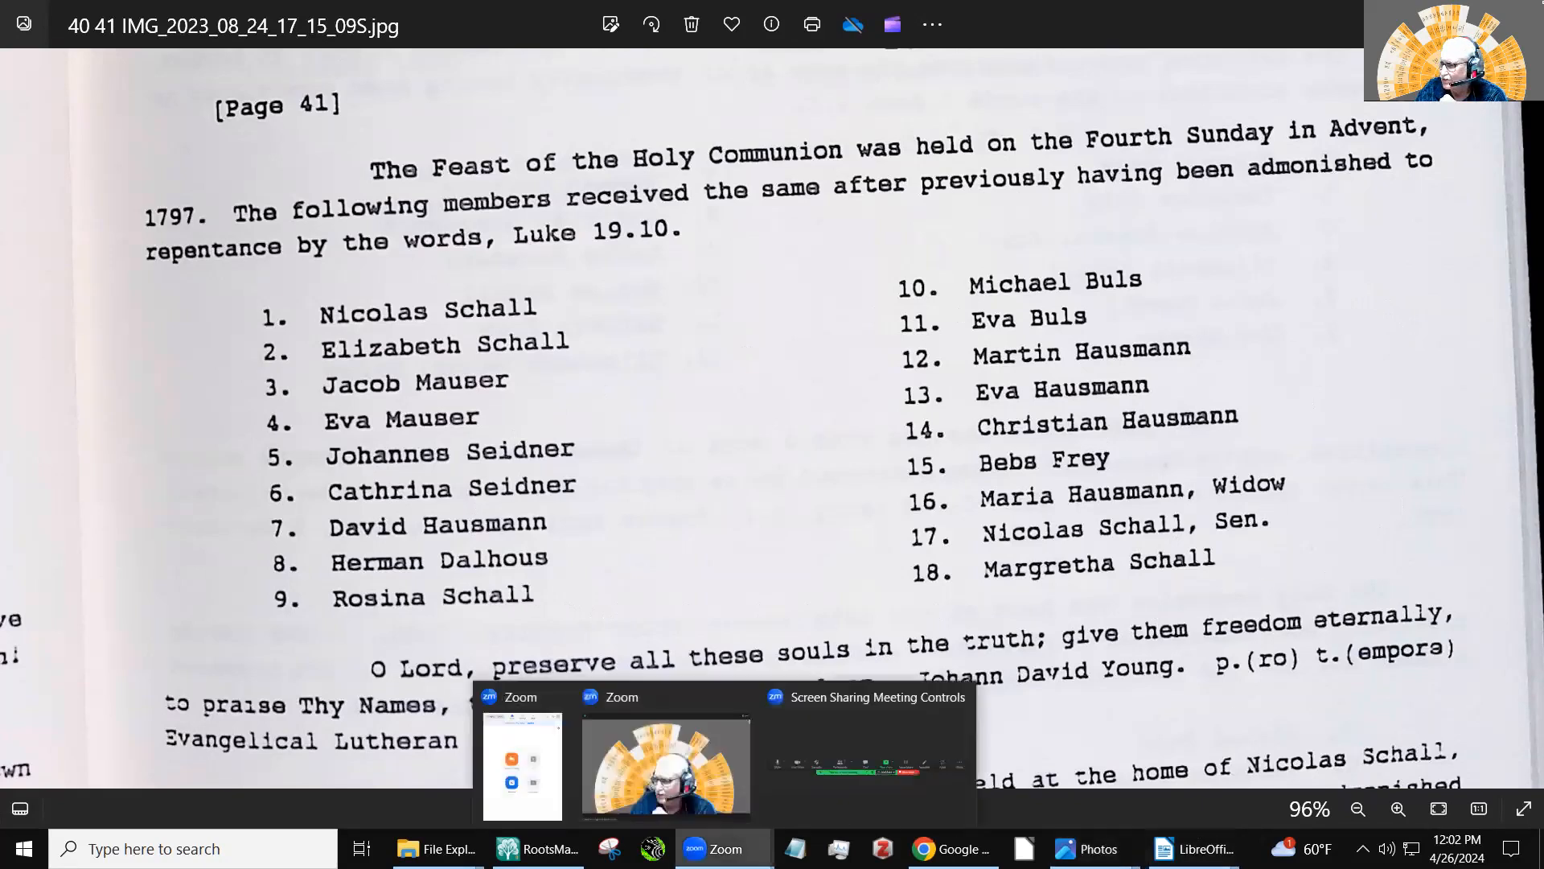